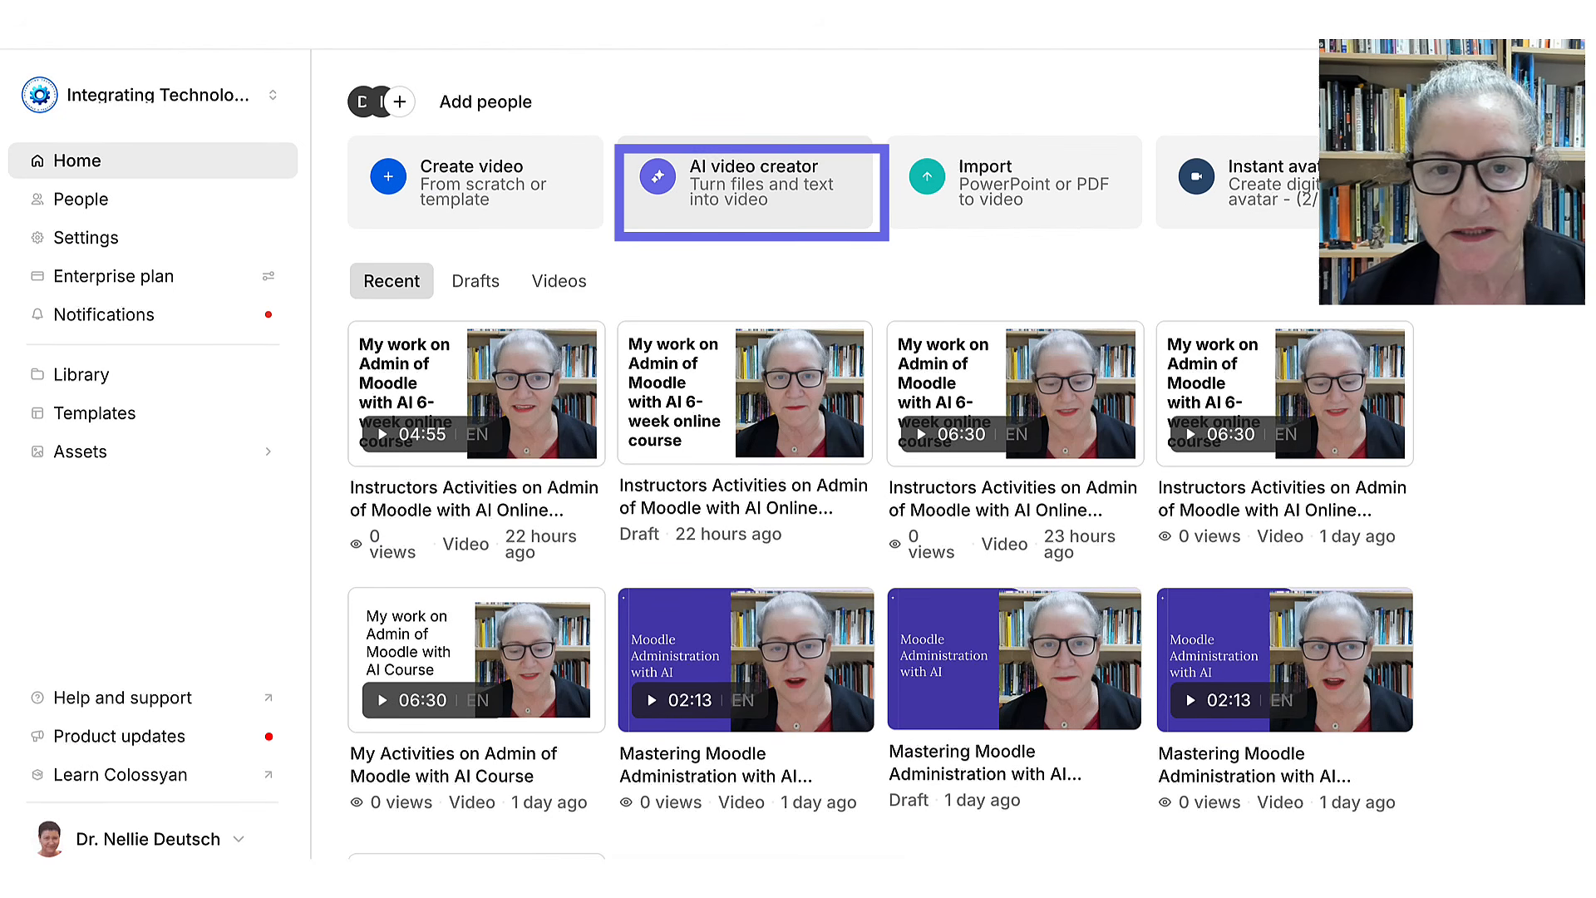
Start a new AI-generated video and paste the SciSpace Biomedical AI Agent script as its description.
left_click(752, 183)
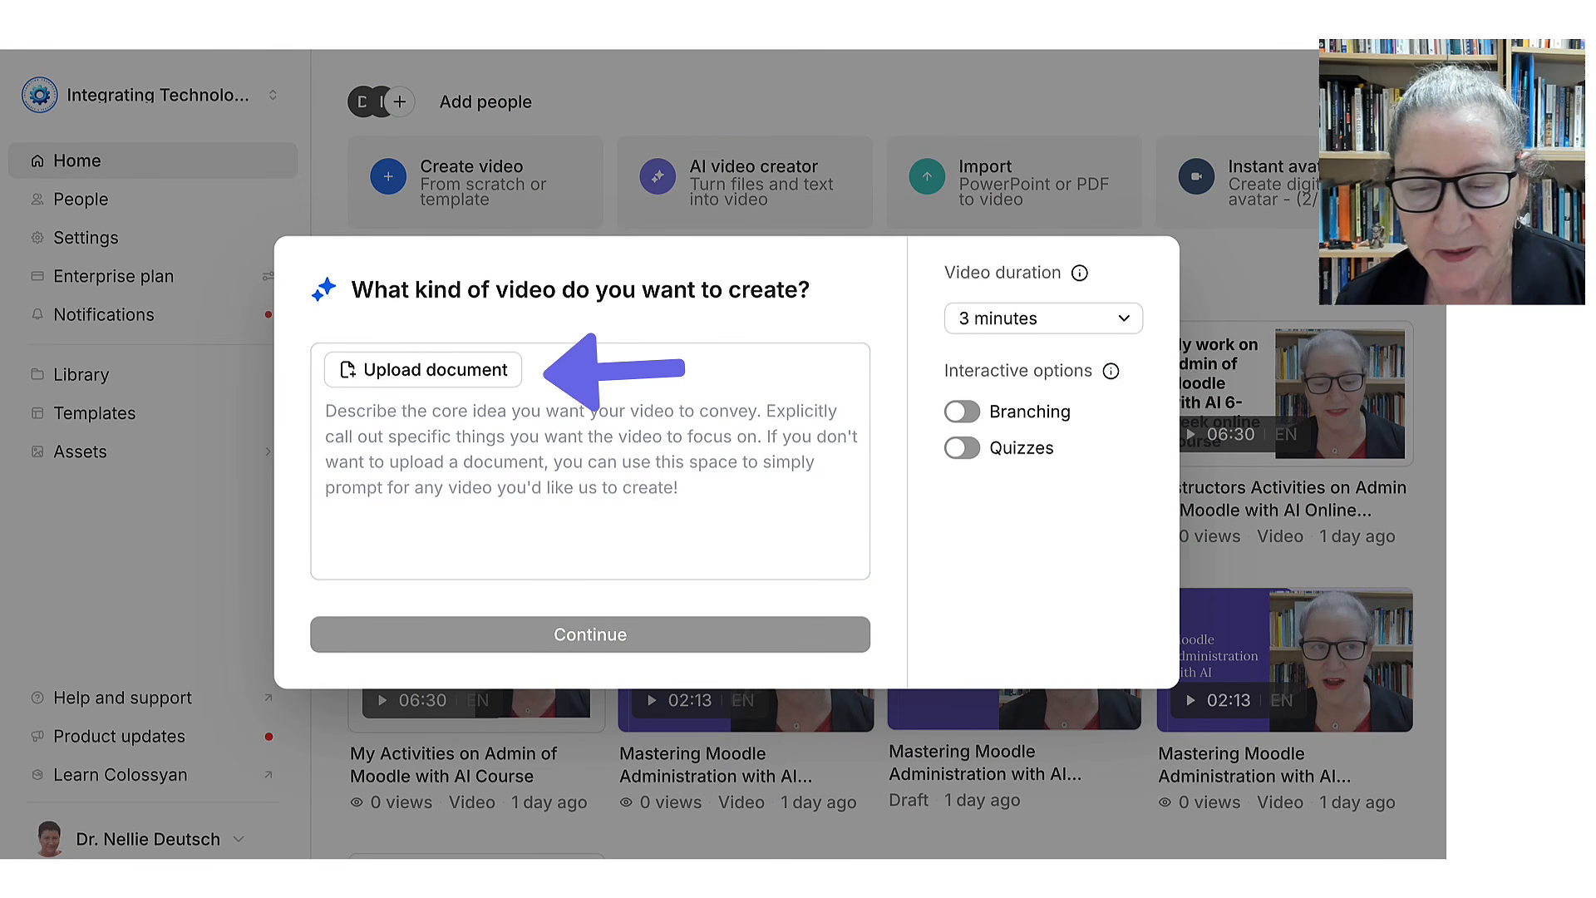
left_click(591, 450)
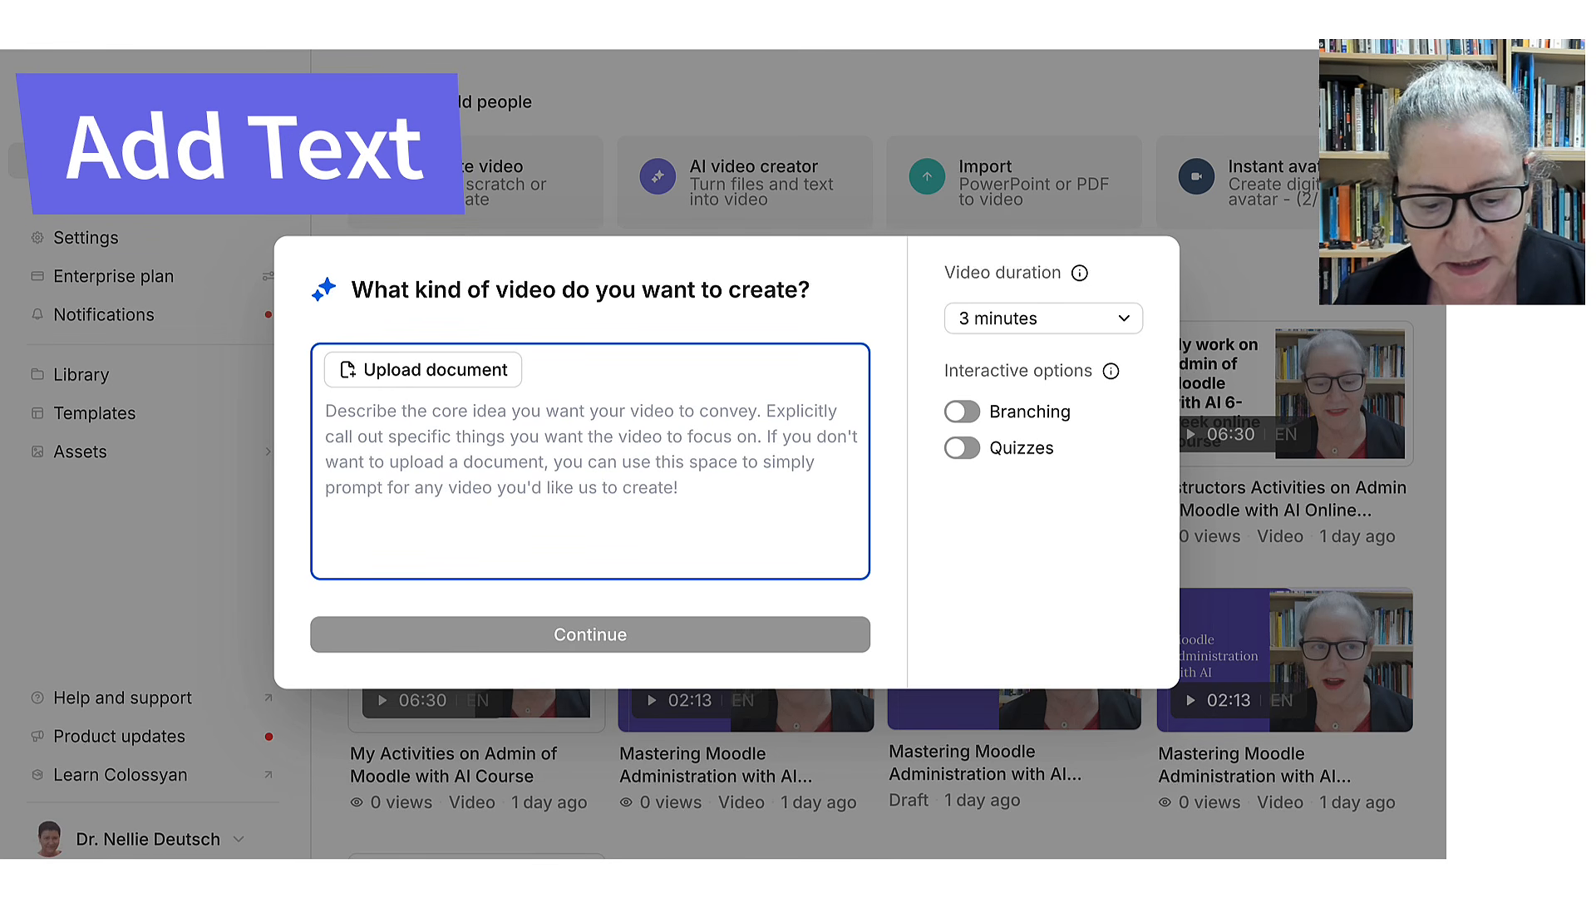
key("ctrl+v")
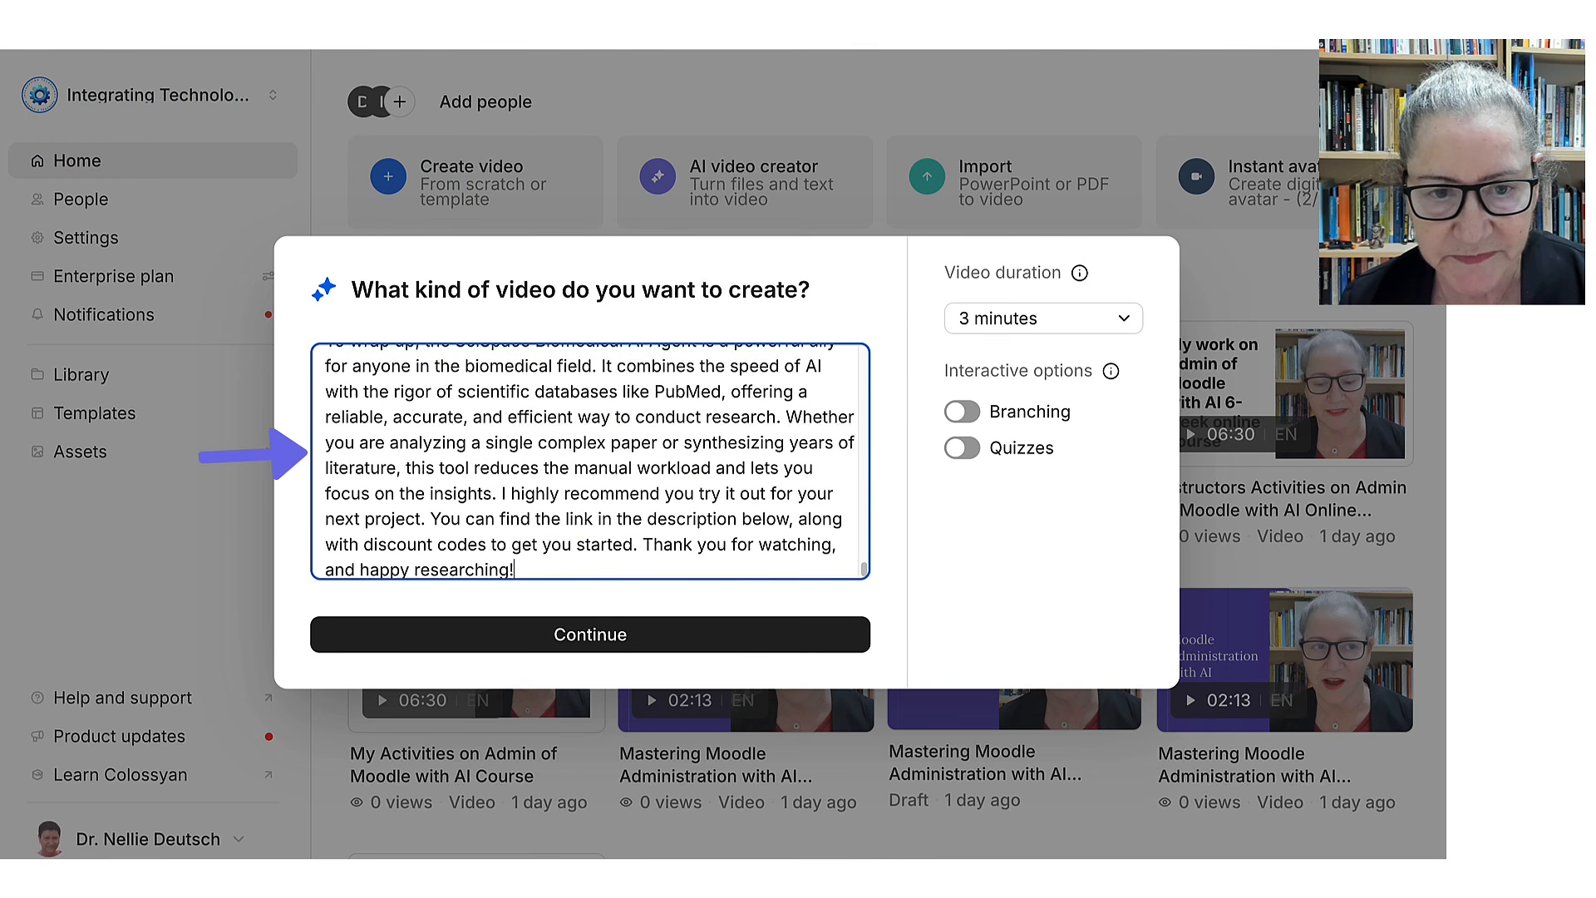
Remove the introductory note, separator, "**Script**" heading and blank lines so the script starts at "Hello and welcome!".
scroll(590, 461, "up", 15)
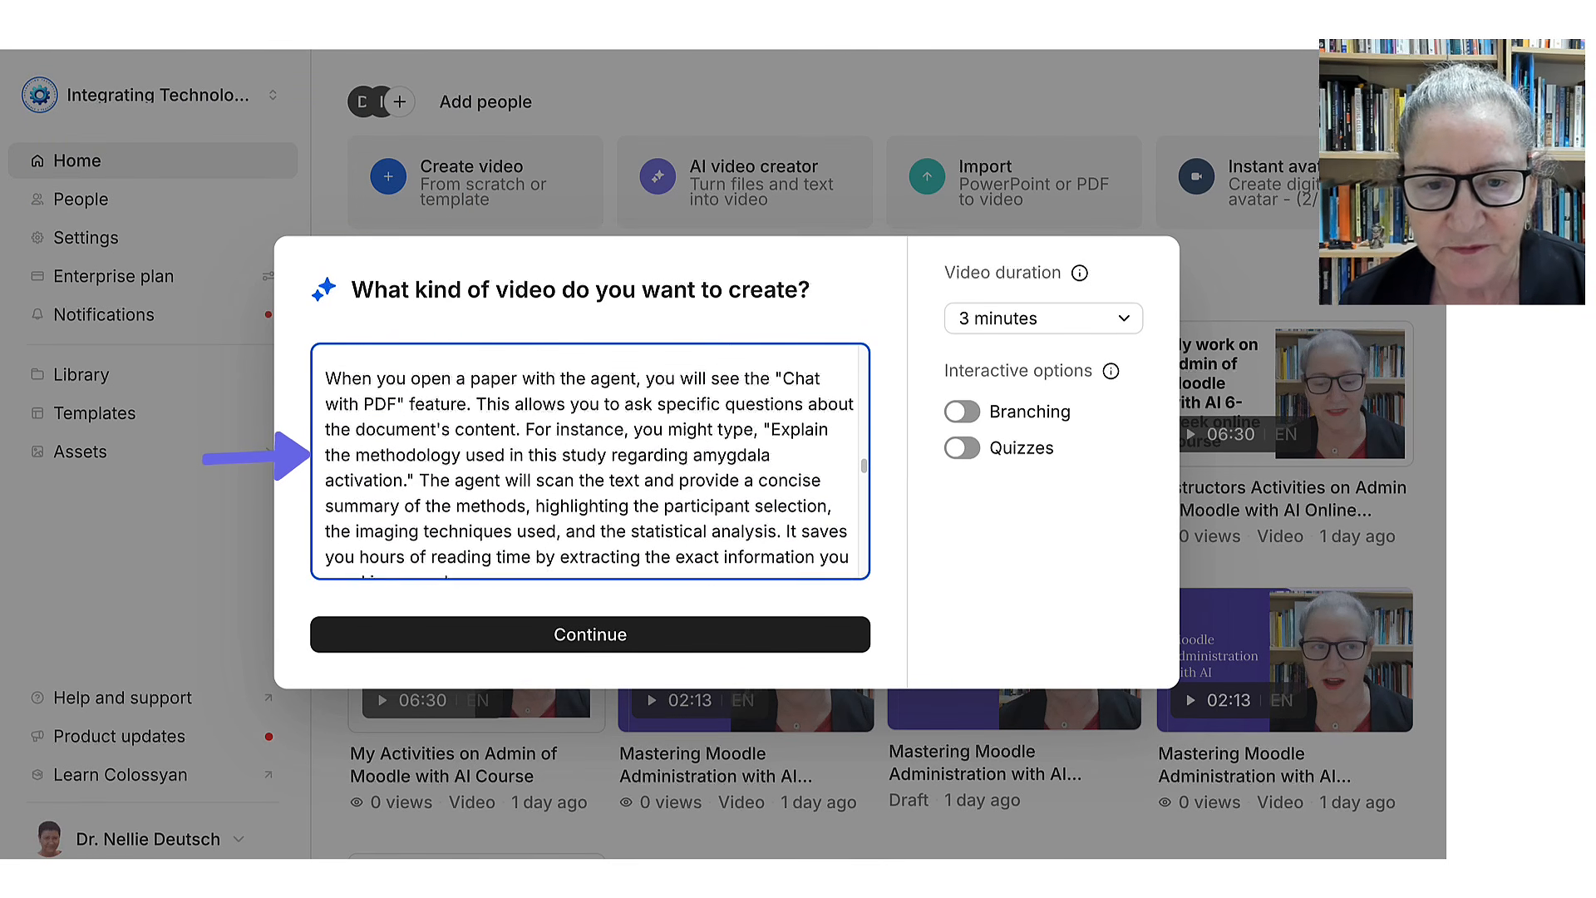
scroll(590, 460, "up", 15)
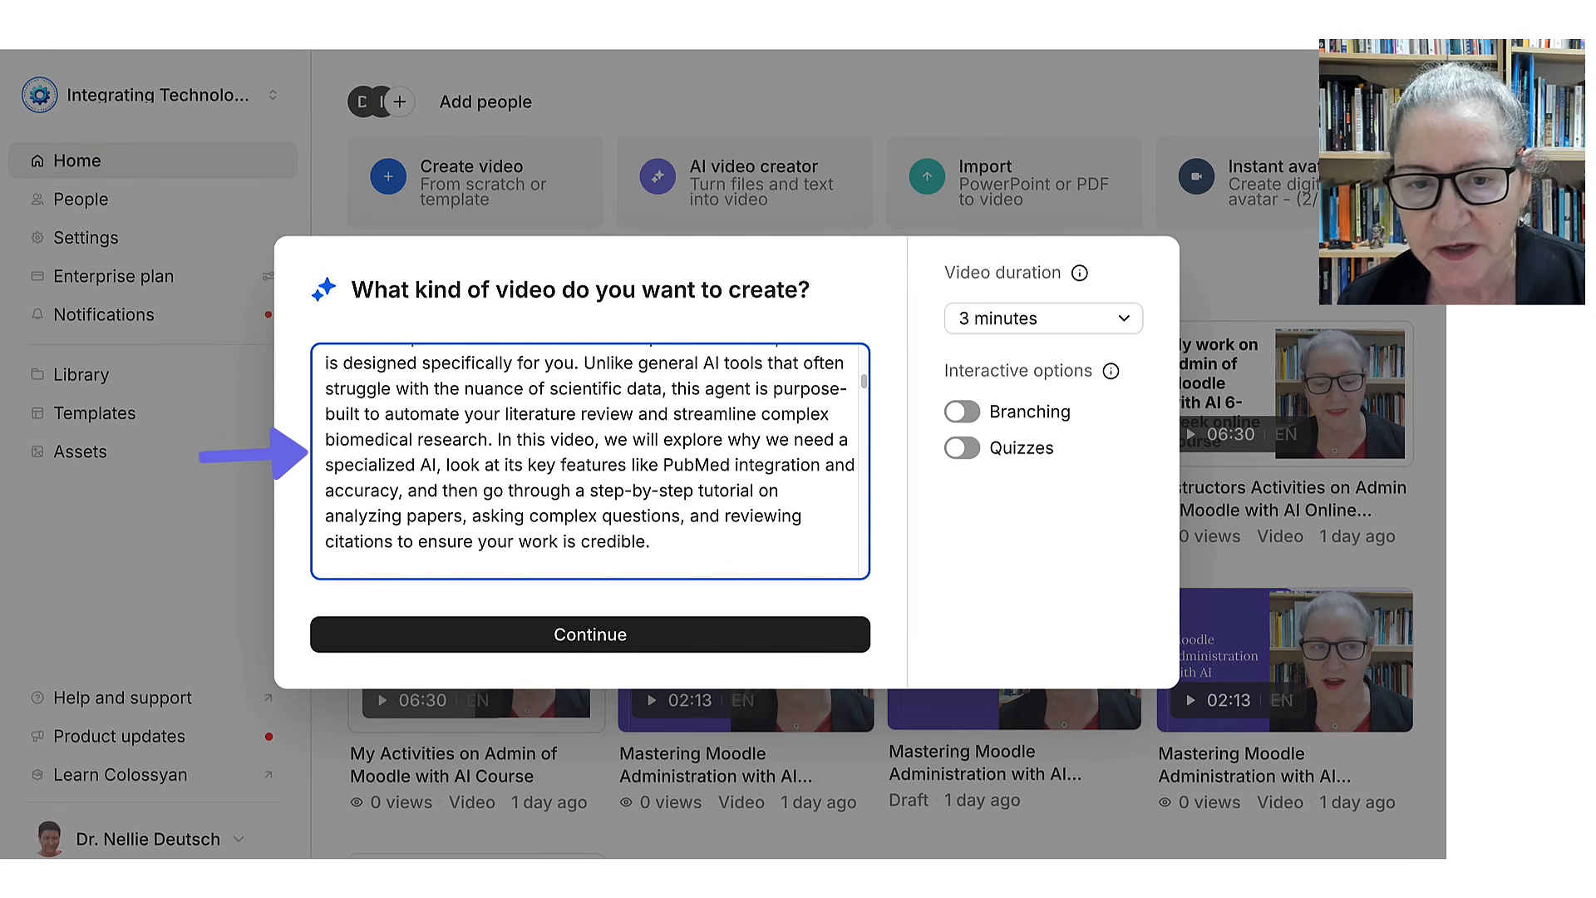
scroll(590, 461, "up", 5)
scroll(590, 461, "down", 1)
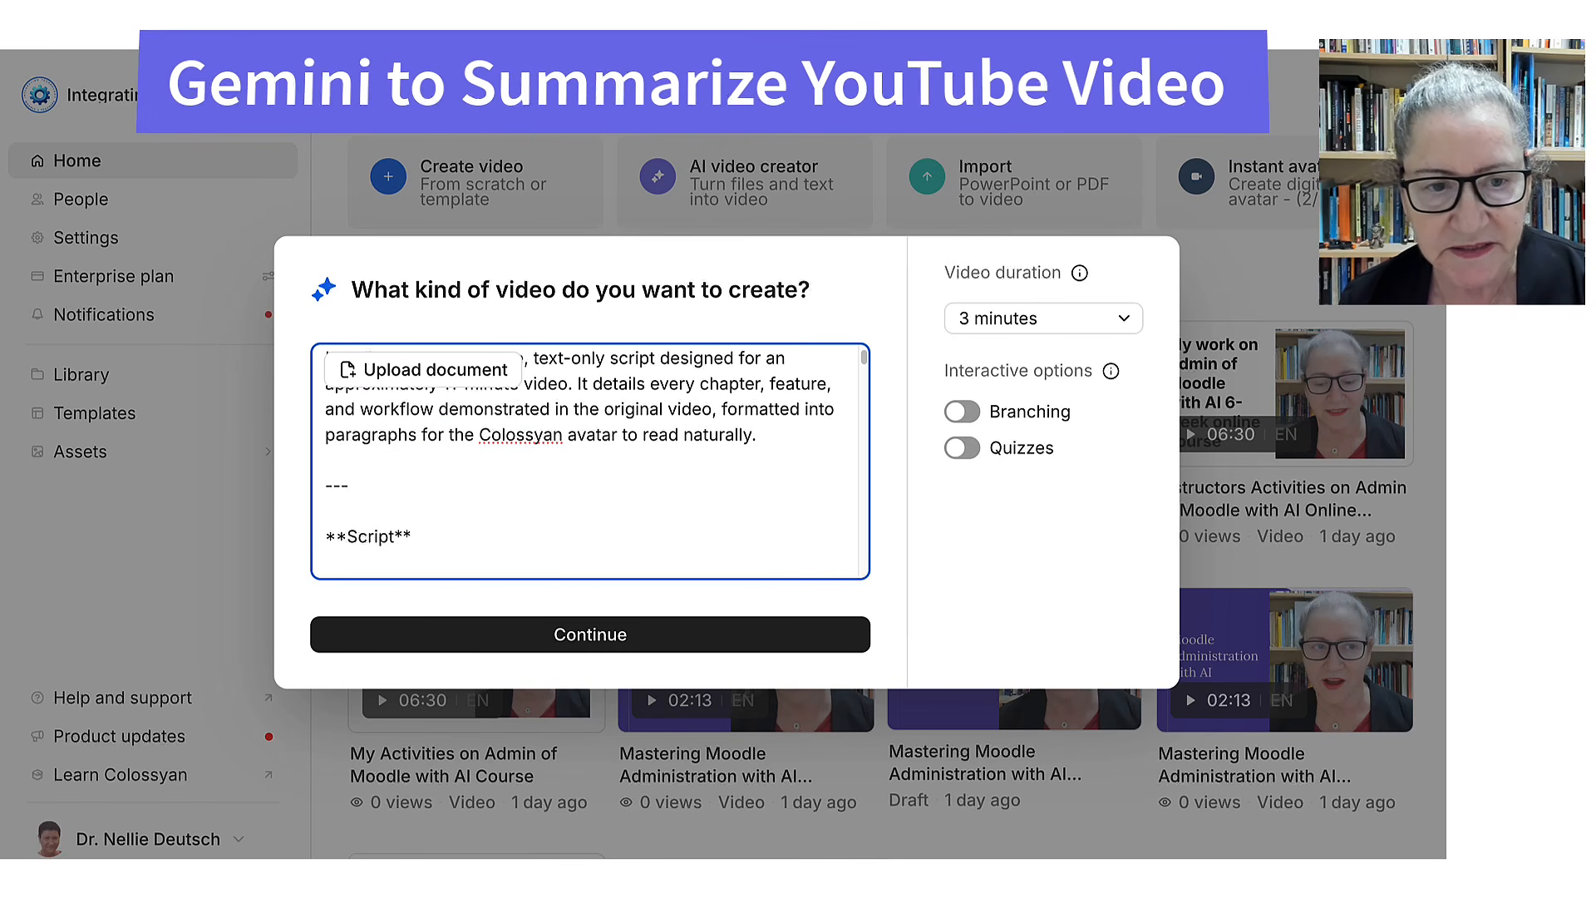
scroll(590, 461, "up", 2)
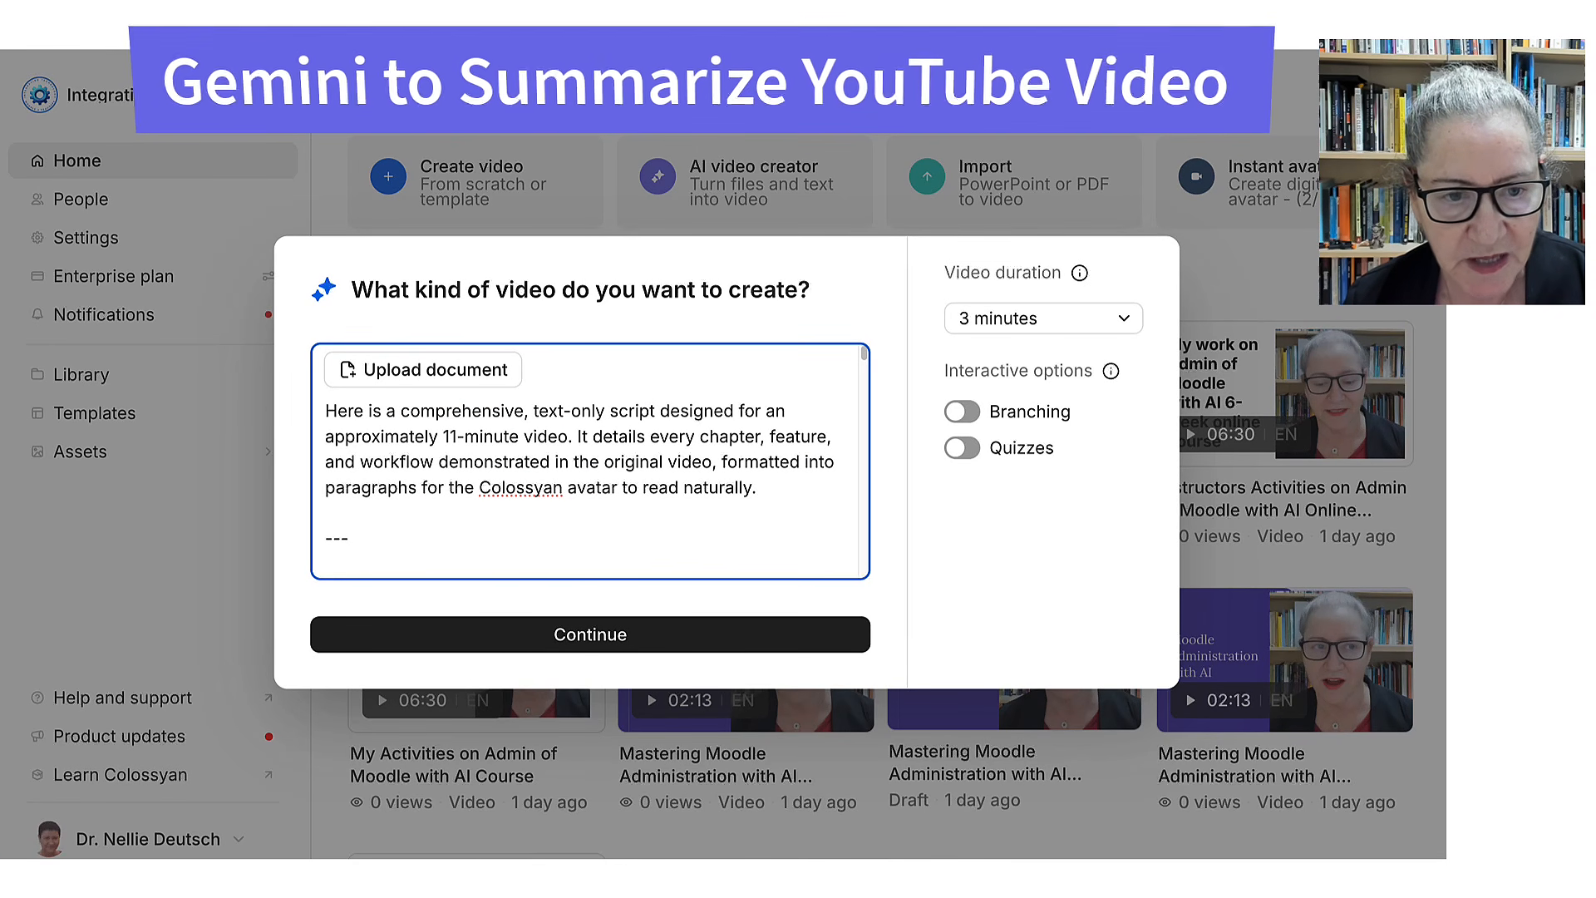
left_click_drag(325, 411, 349, 539)
key("BackSpace")
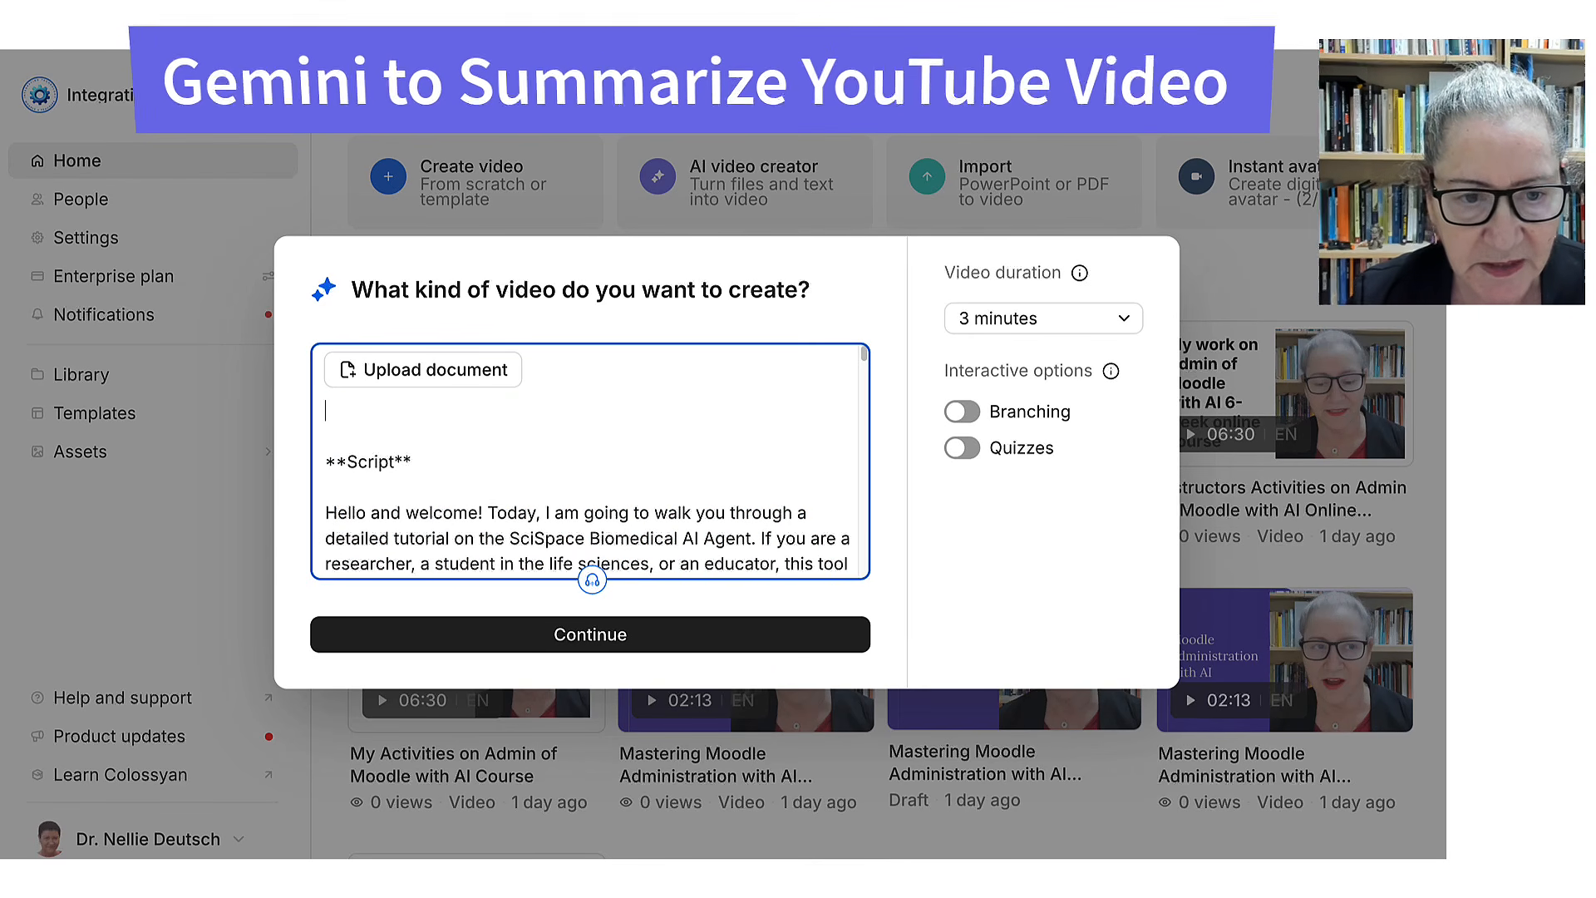
left_click_drag(412, 462, 325, 411)
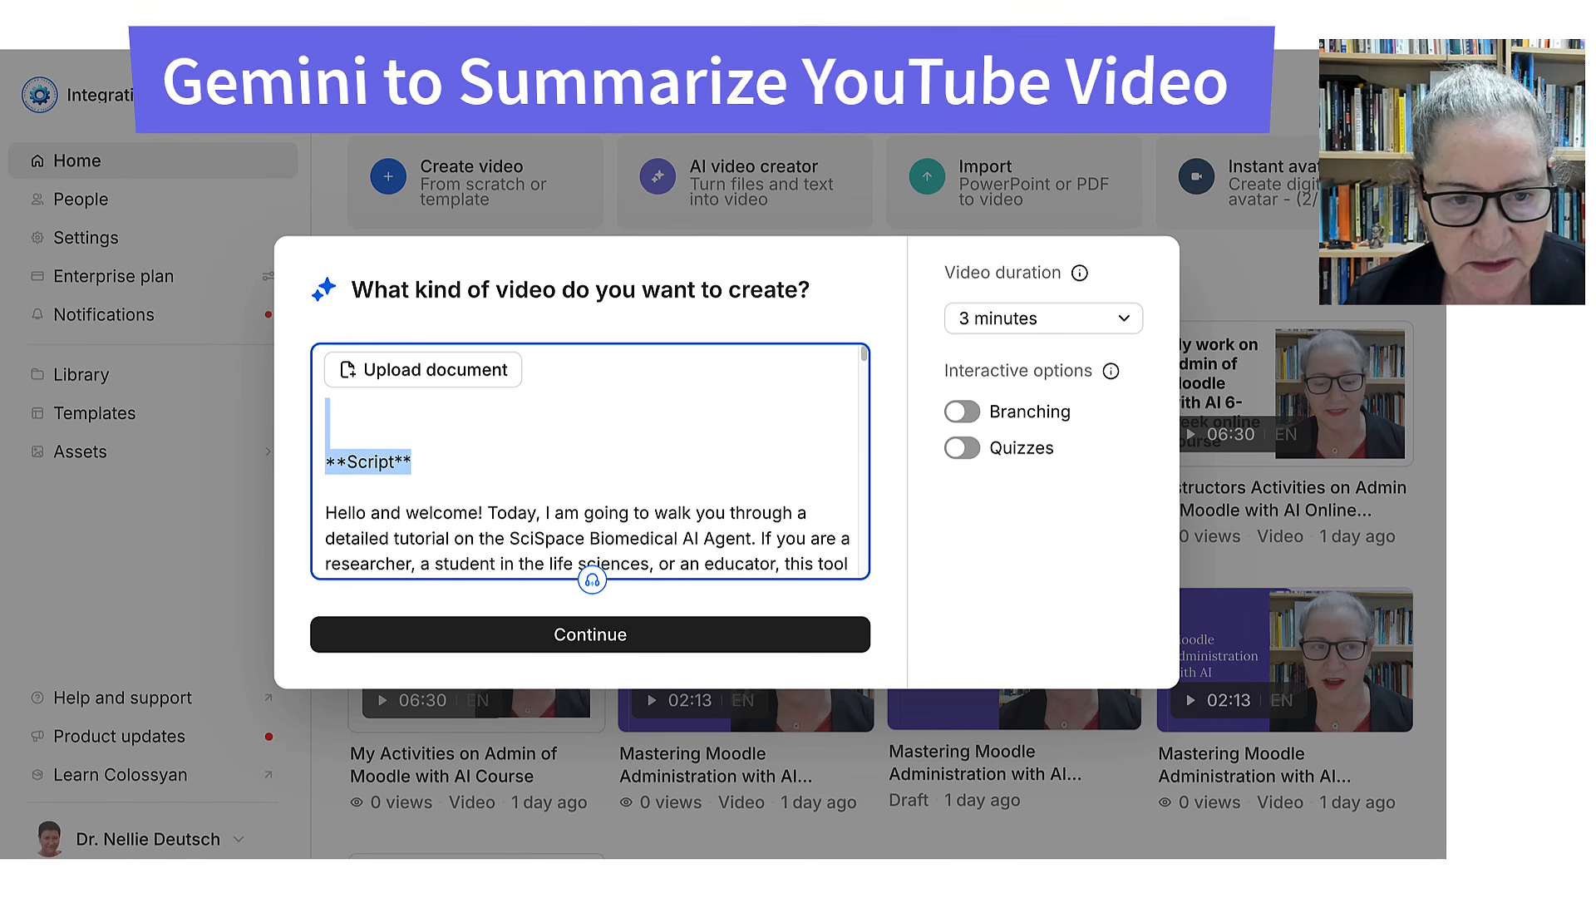
key("BackSpace")
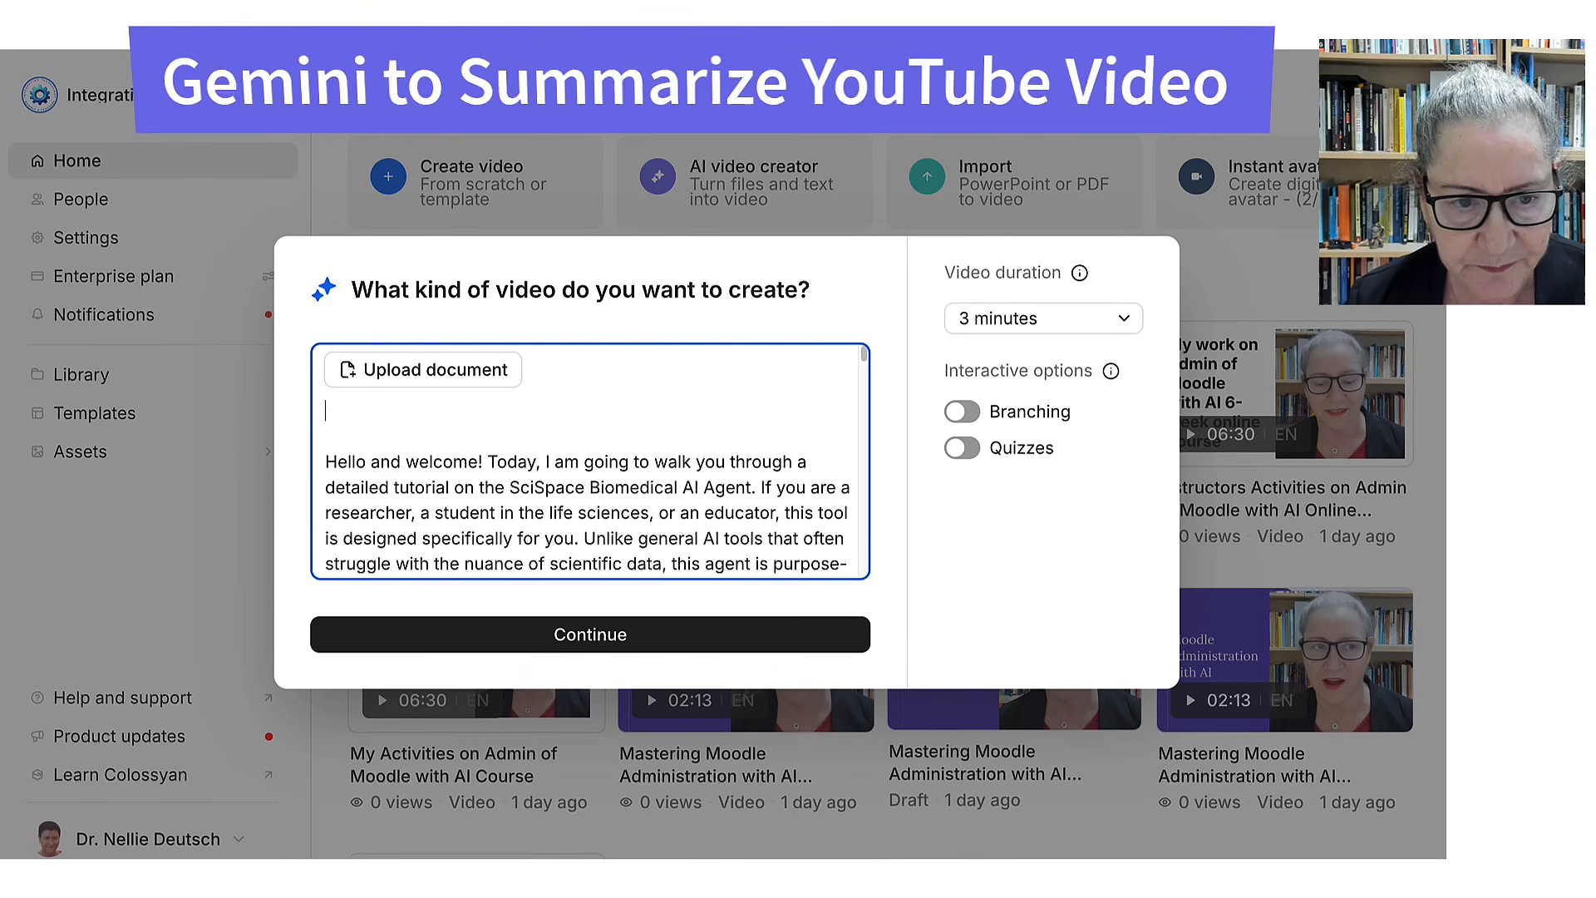
key("Delete")
key("Delete")
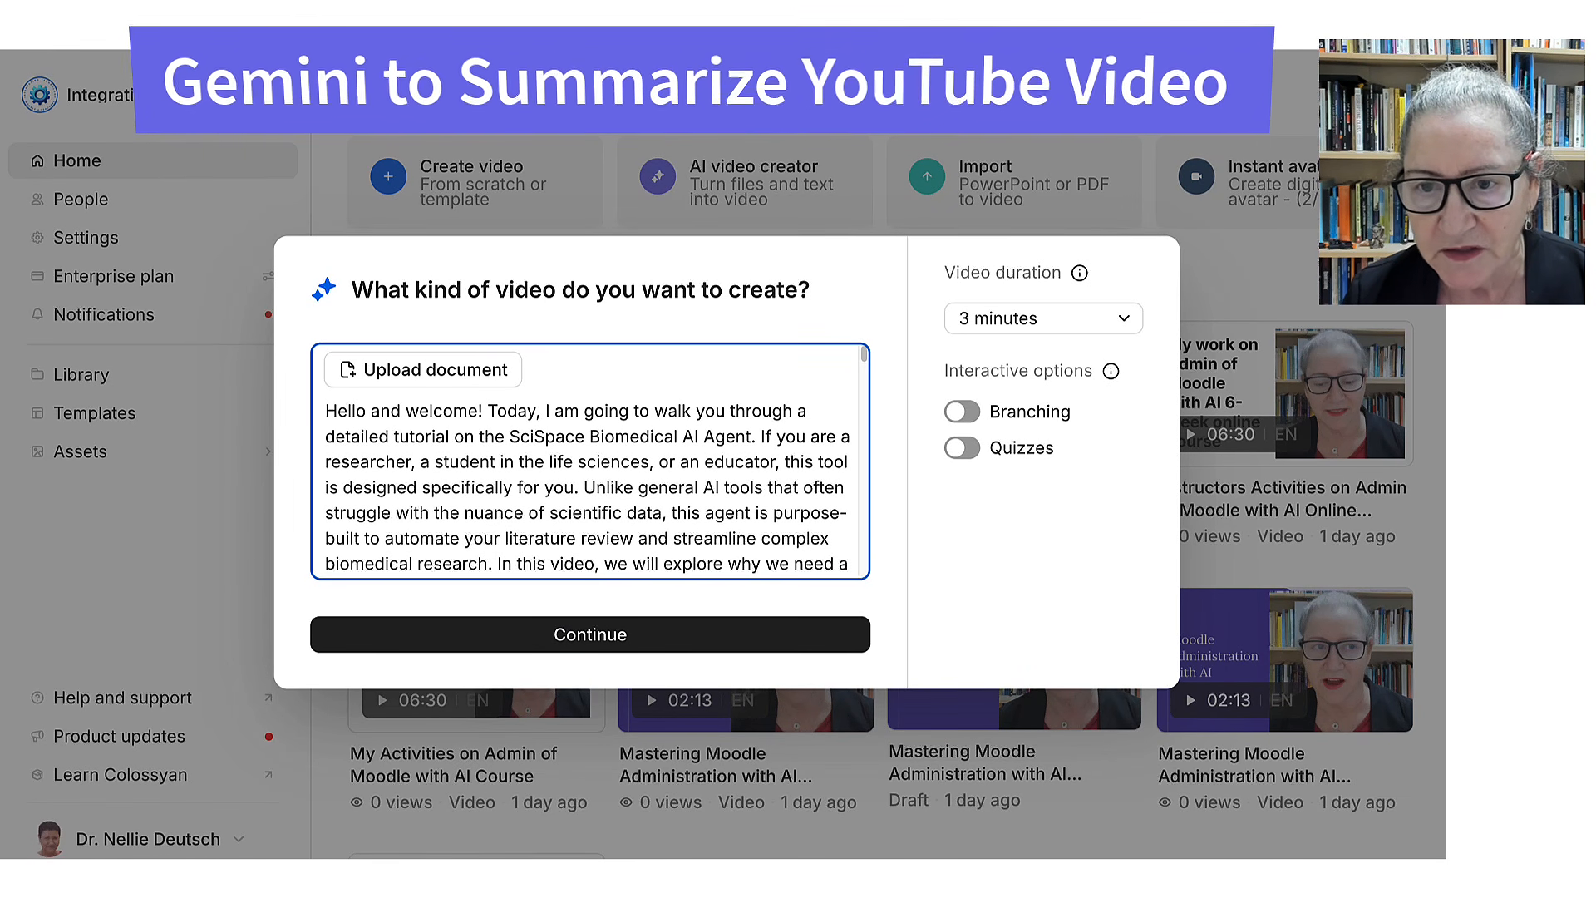
Set the video duration to 5 minutes, enable Branching and Quizzes, and continue to the template selection.
left_click(1043, 318)
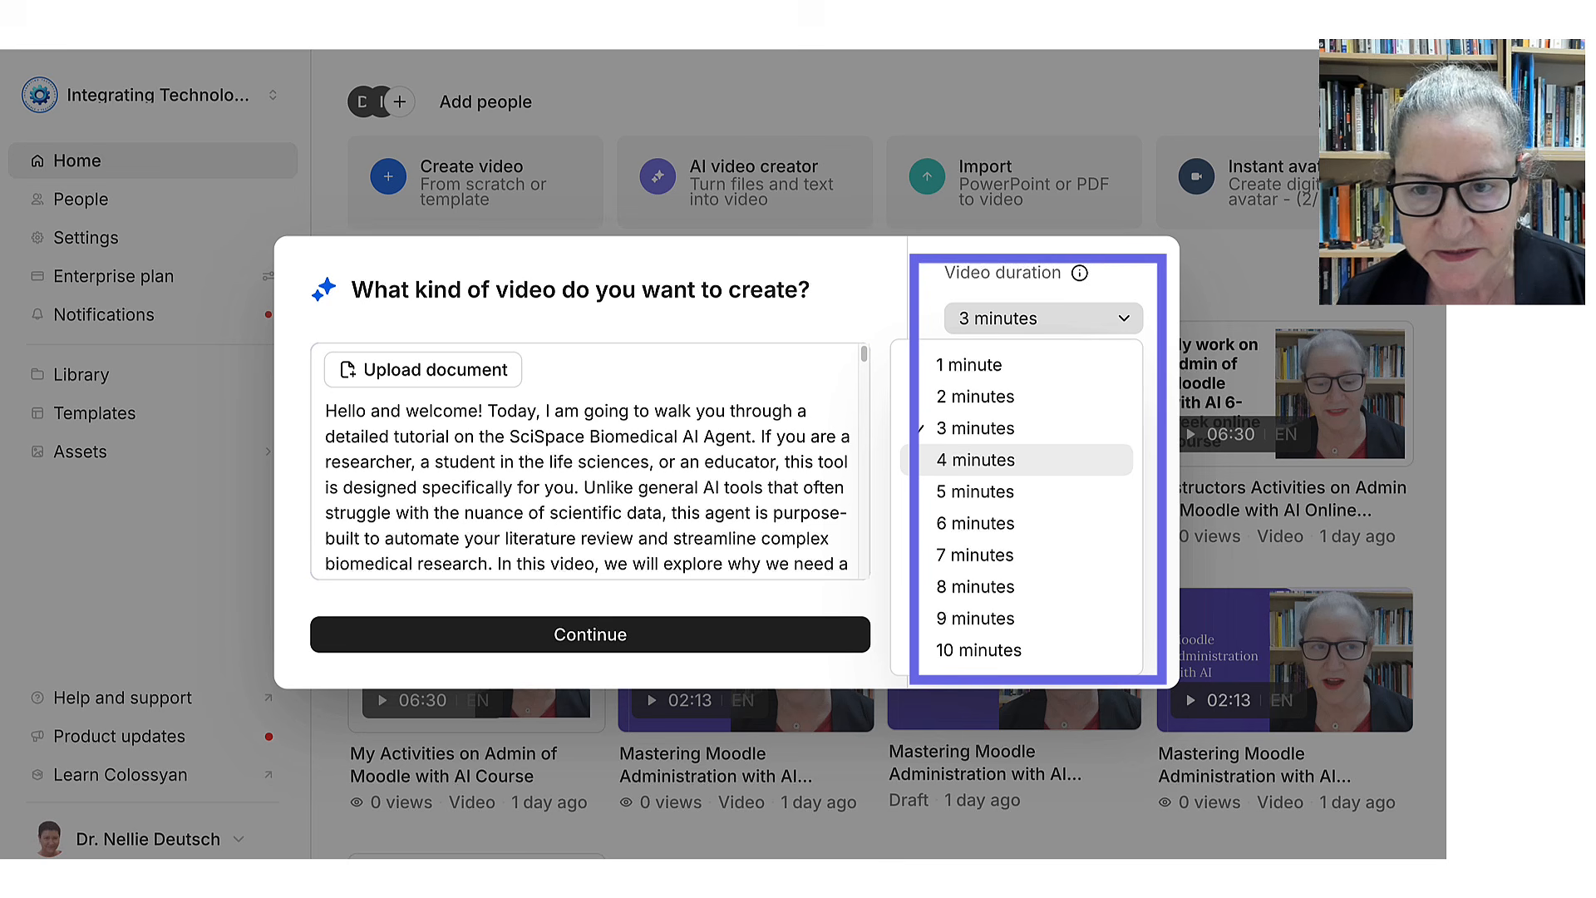
left_click(977, 492)
mouse_move(1111, 371)
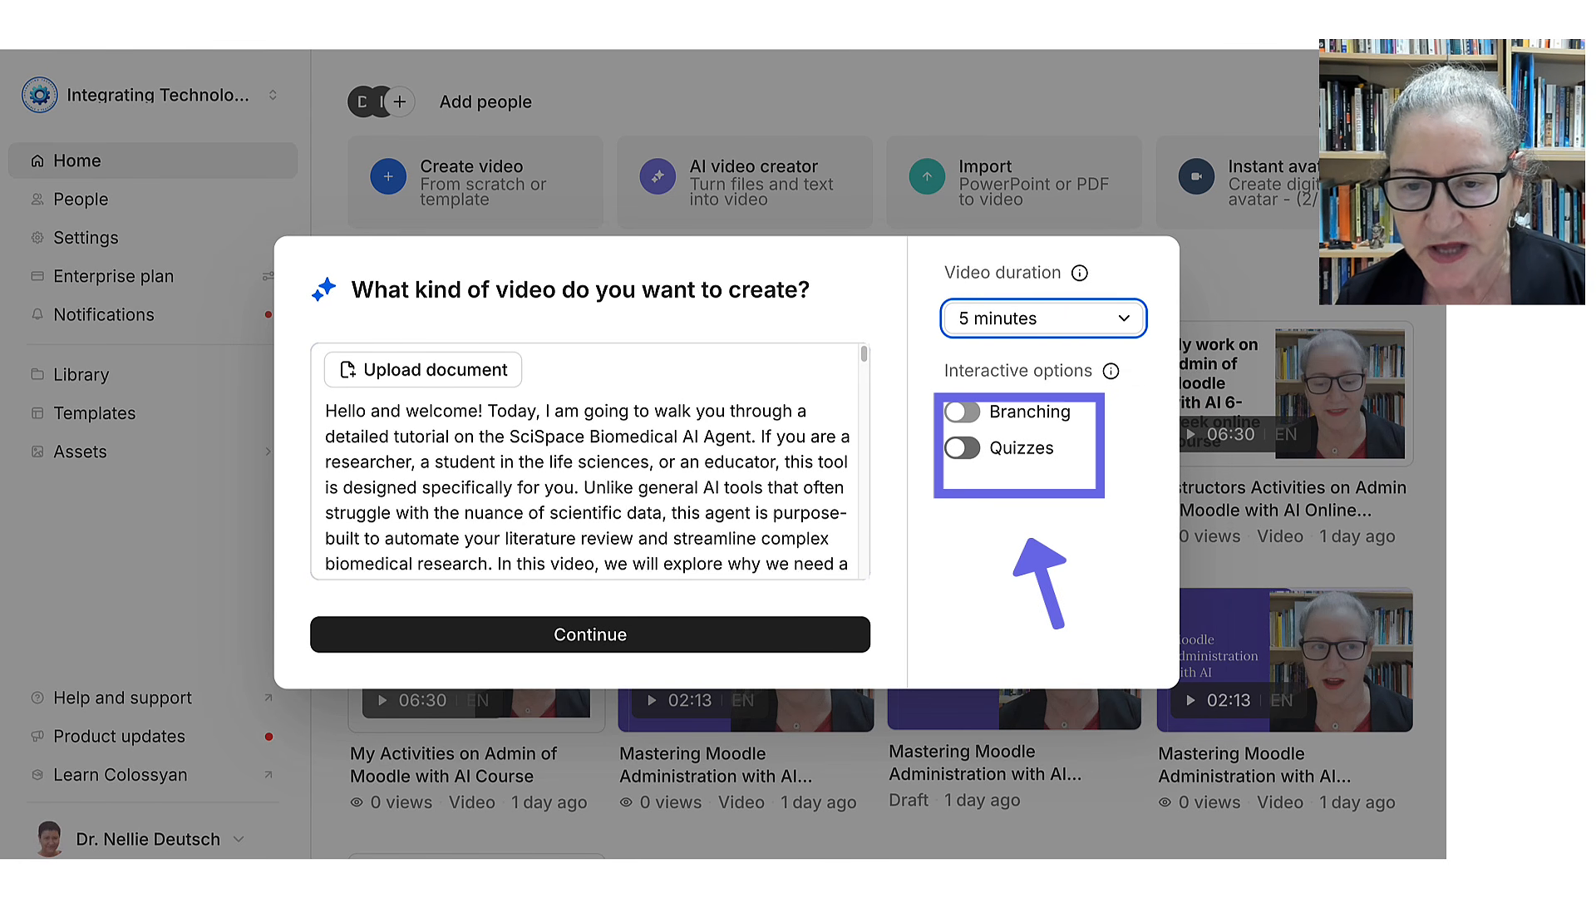
left_click(962, 413)
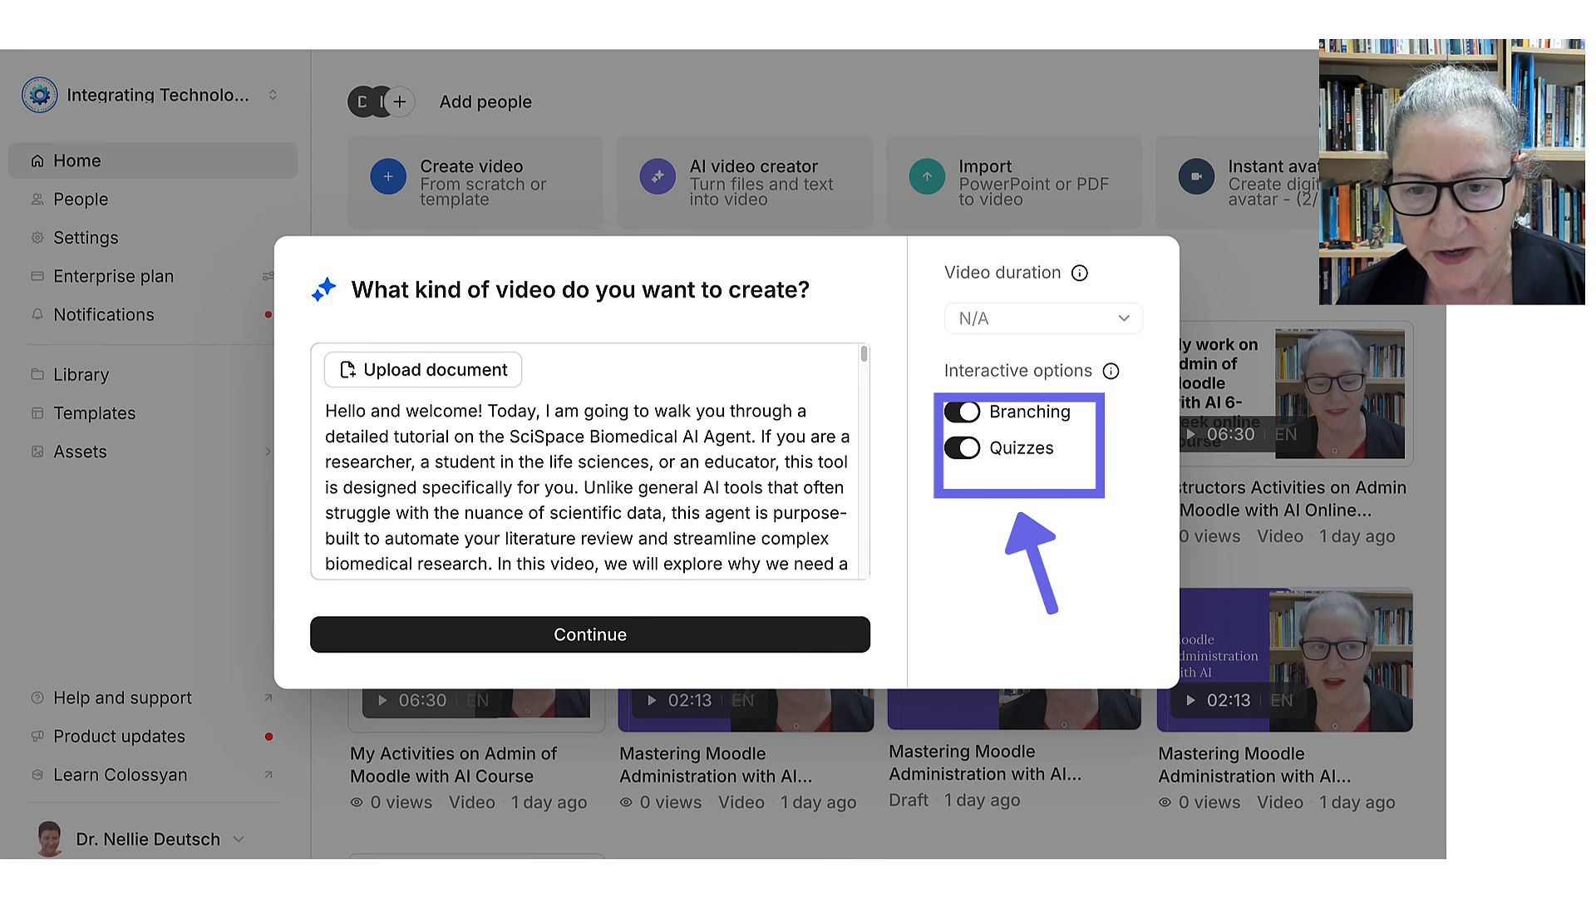
left_click(591, 634)
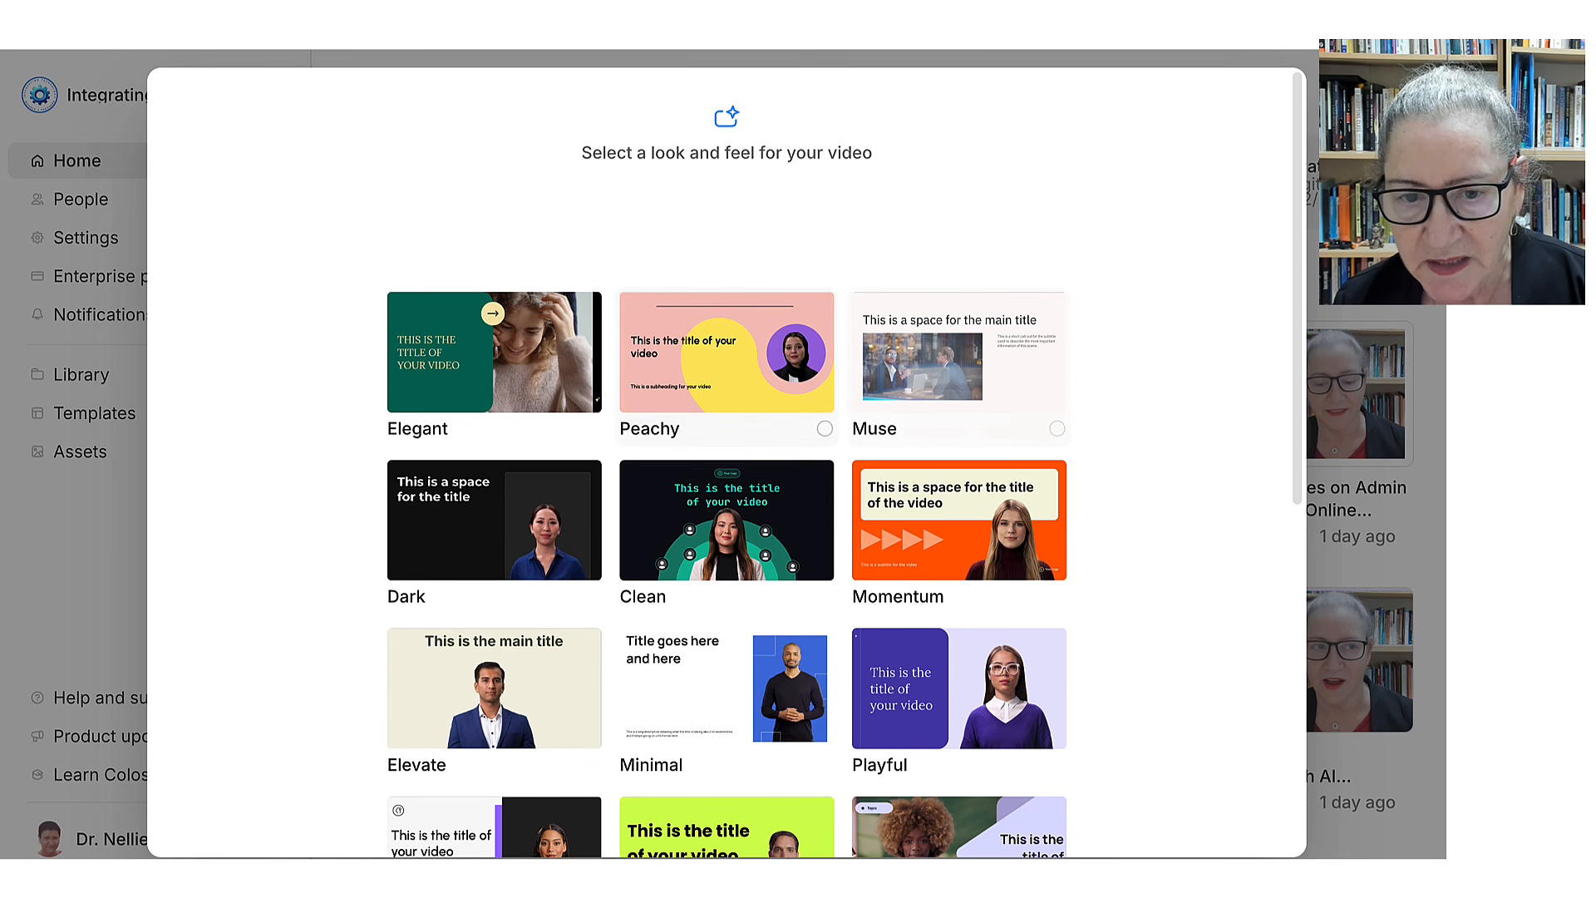
Browse the available looks and choose the Modern template for the video.
scroll(956, 374, "down", 1)
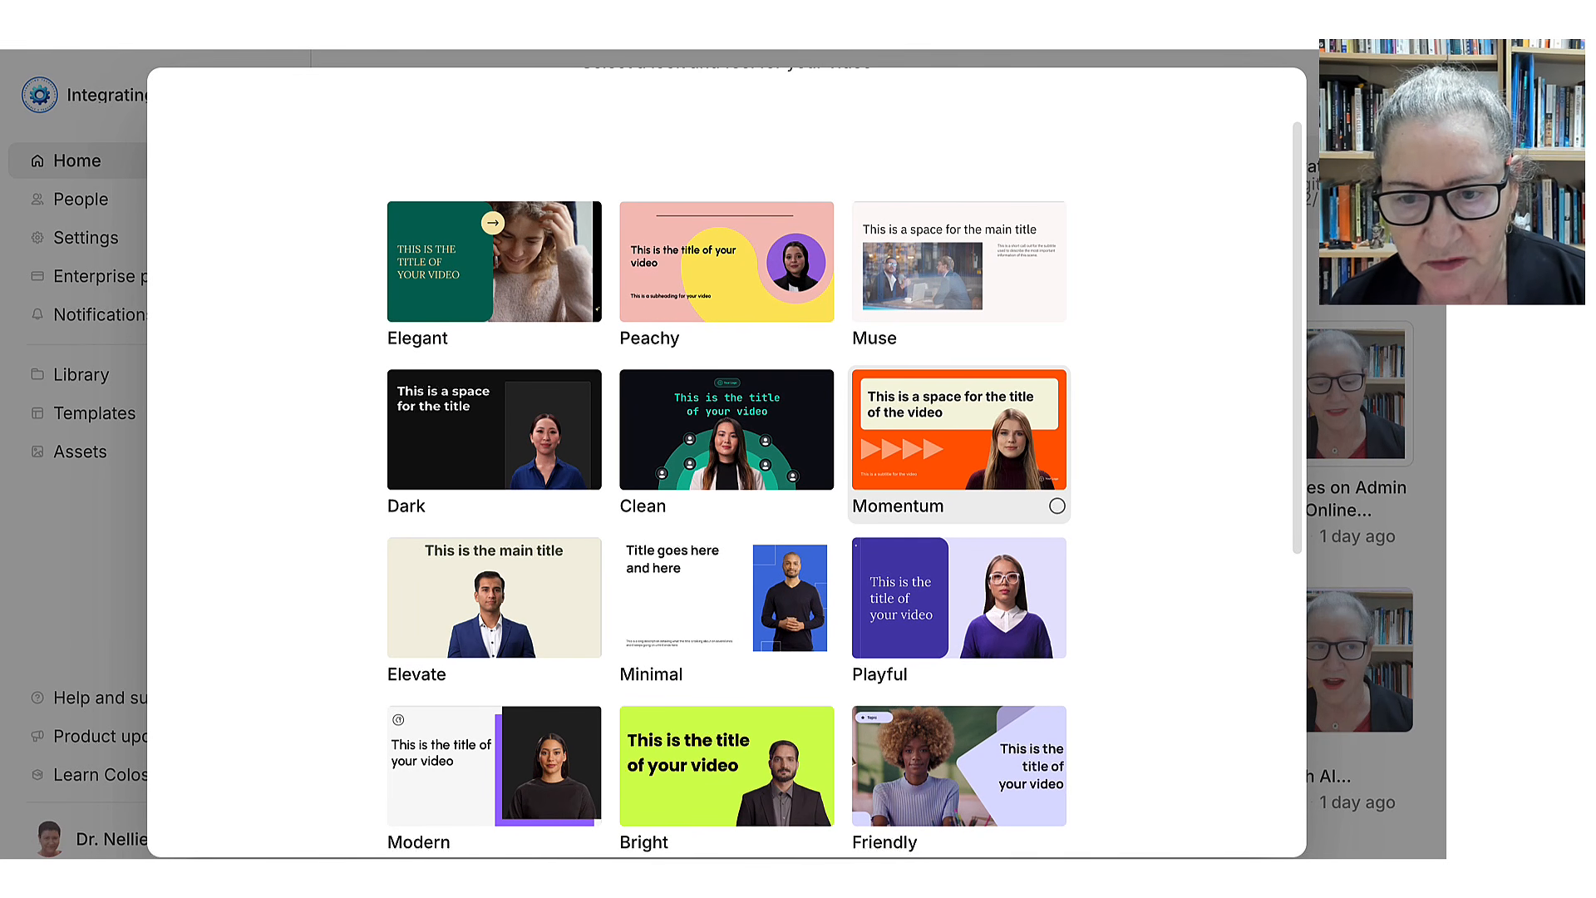
scroll(956, 386, "down", 3)
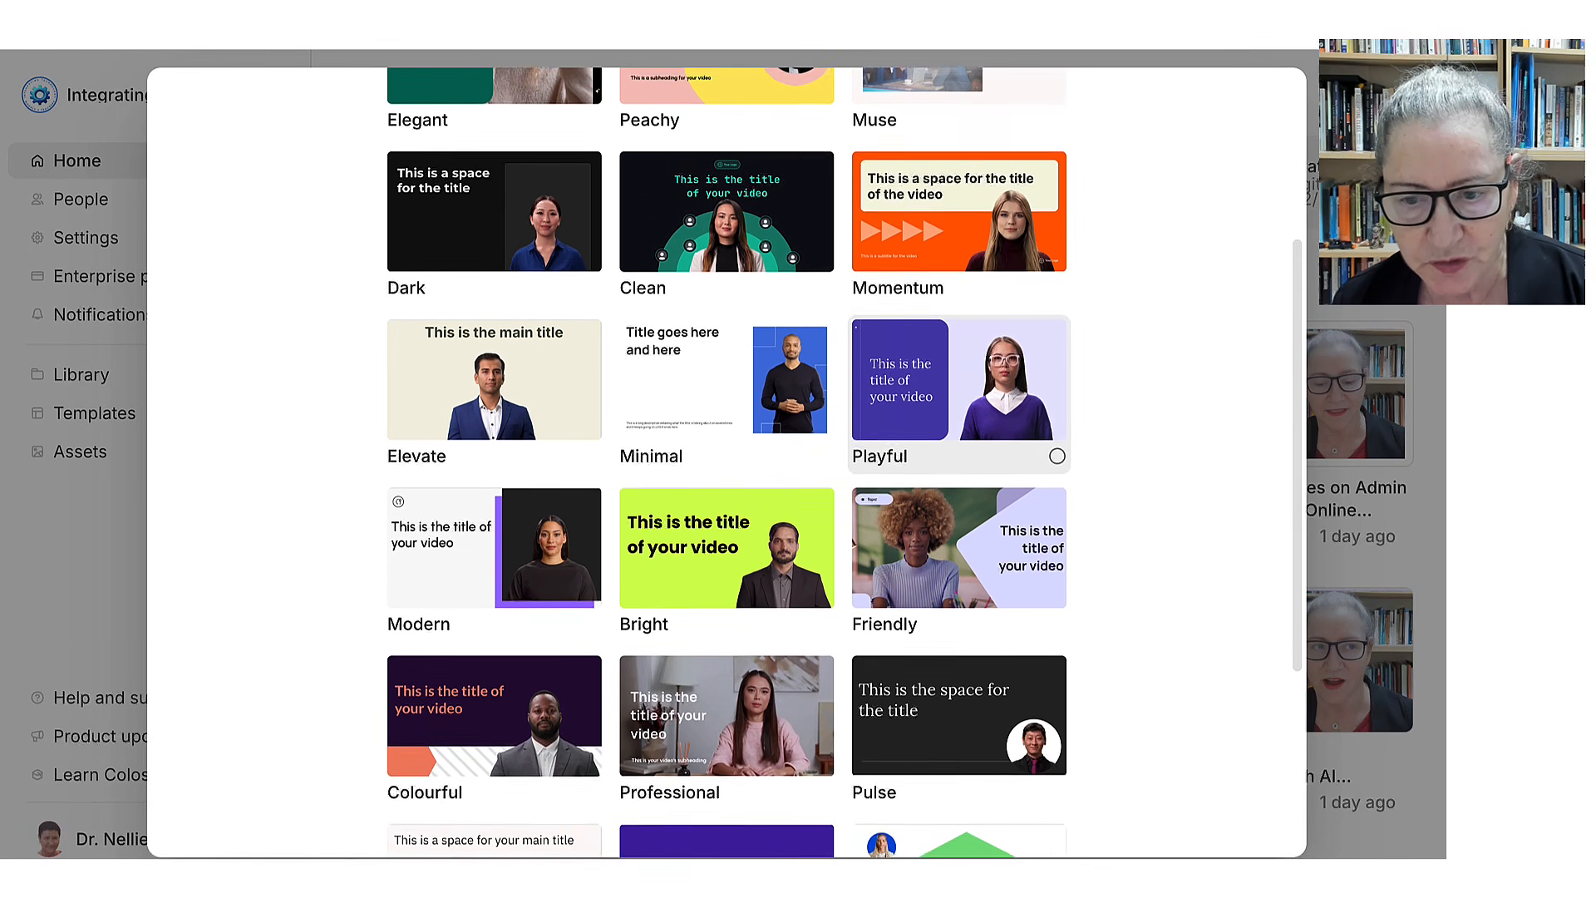
scroll(956, 399, "down", 2)
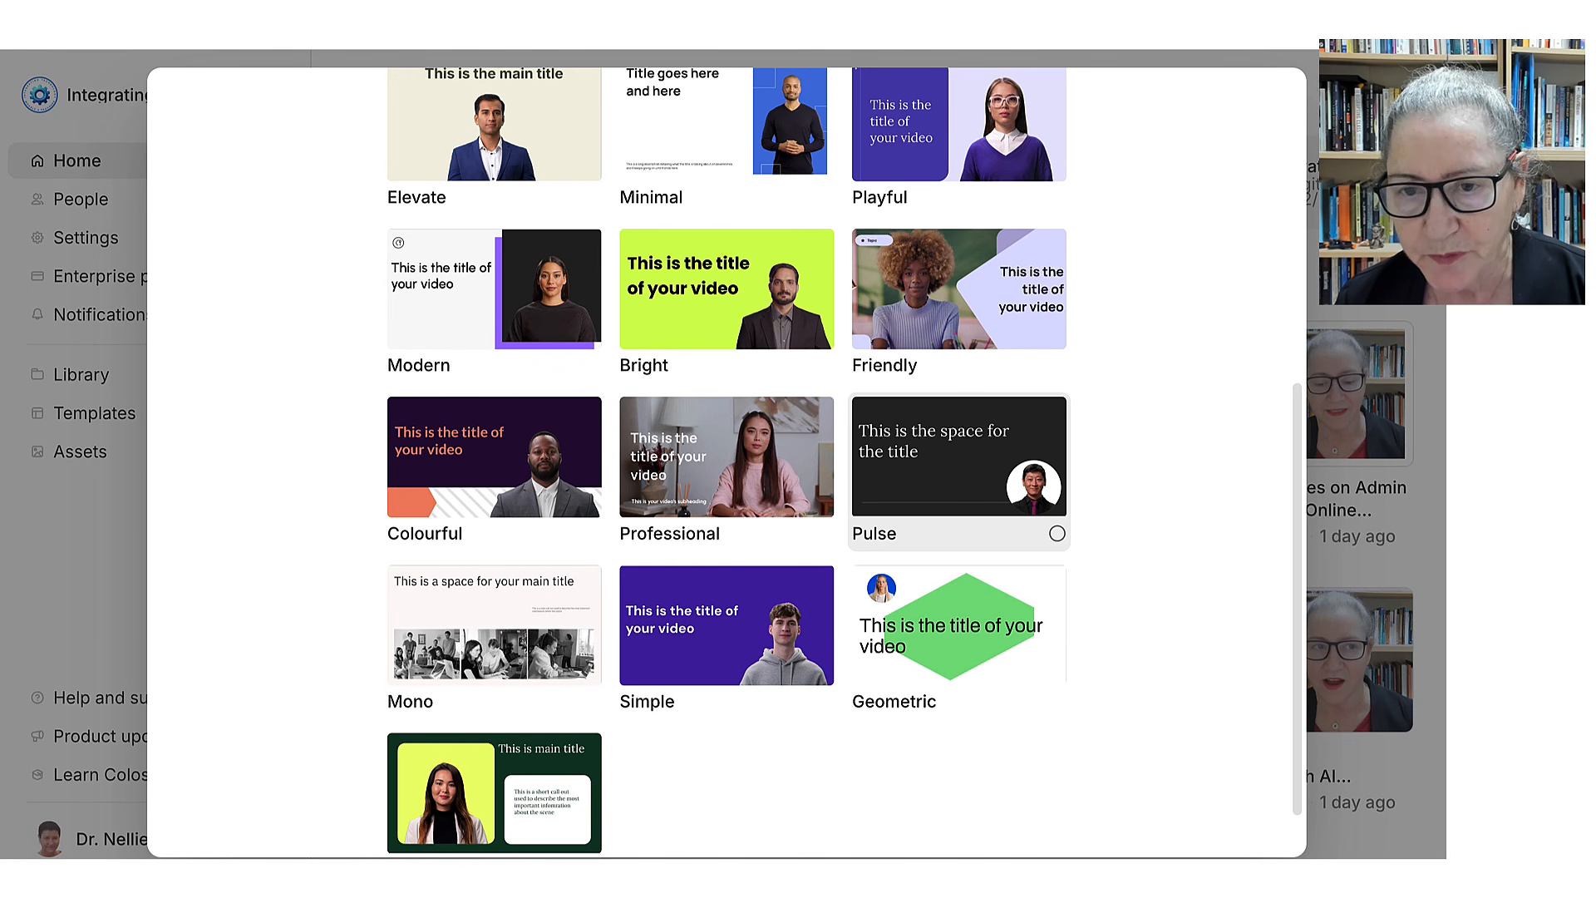
scroll(956, 466, "down", 1)
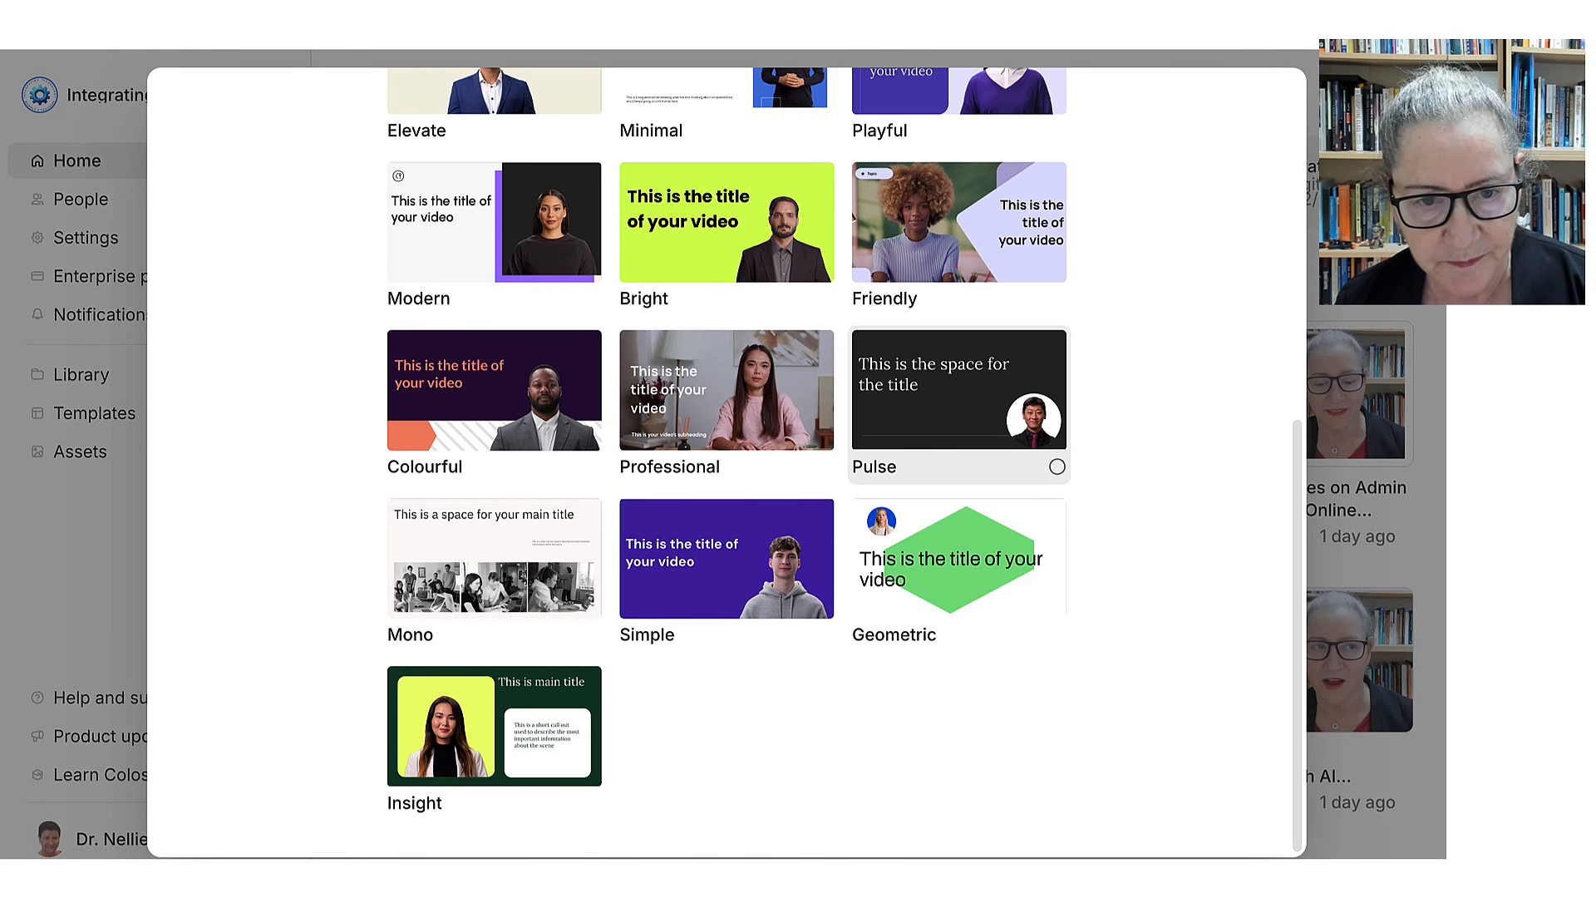
scroll(956, 481, "up", 5)
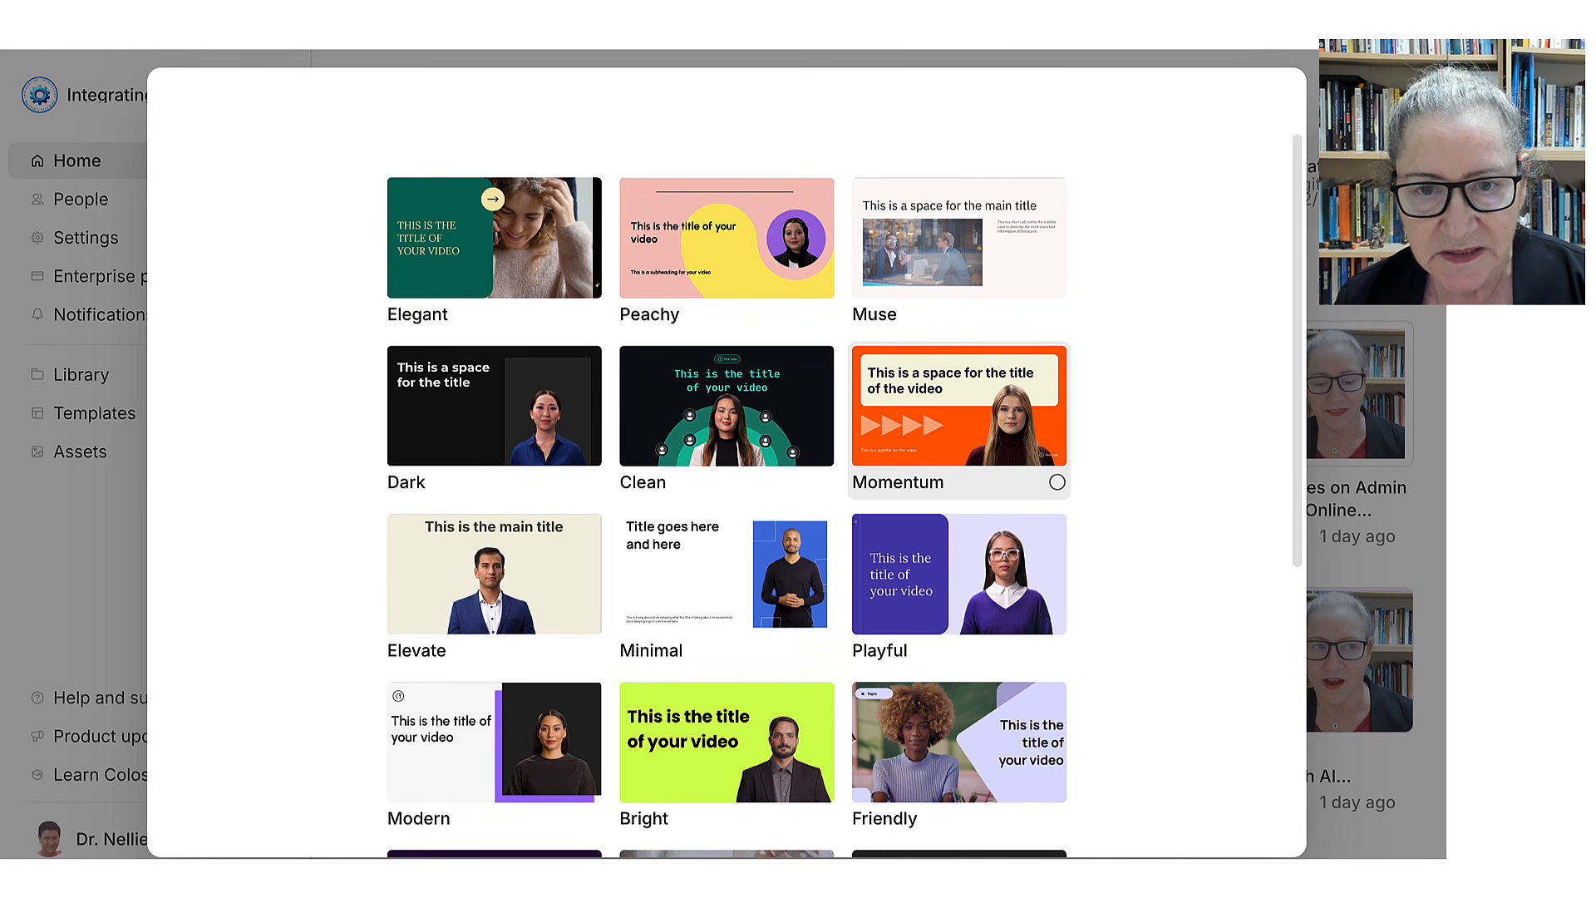
scroll(957, 383, "down", 2)
scroll(957, 349, "down", 3)
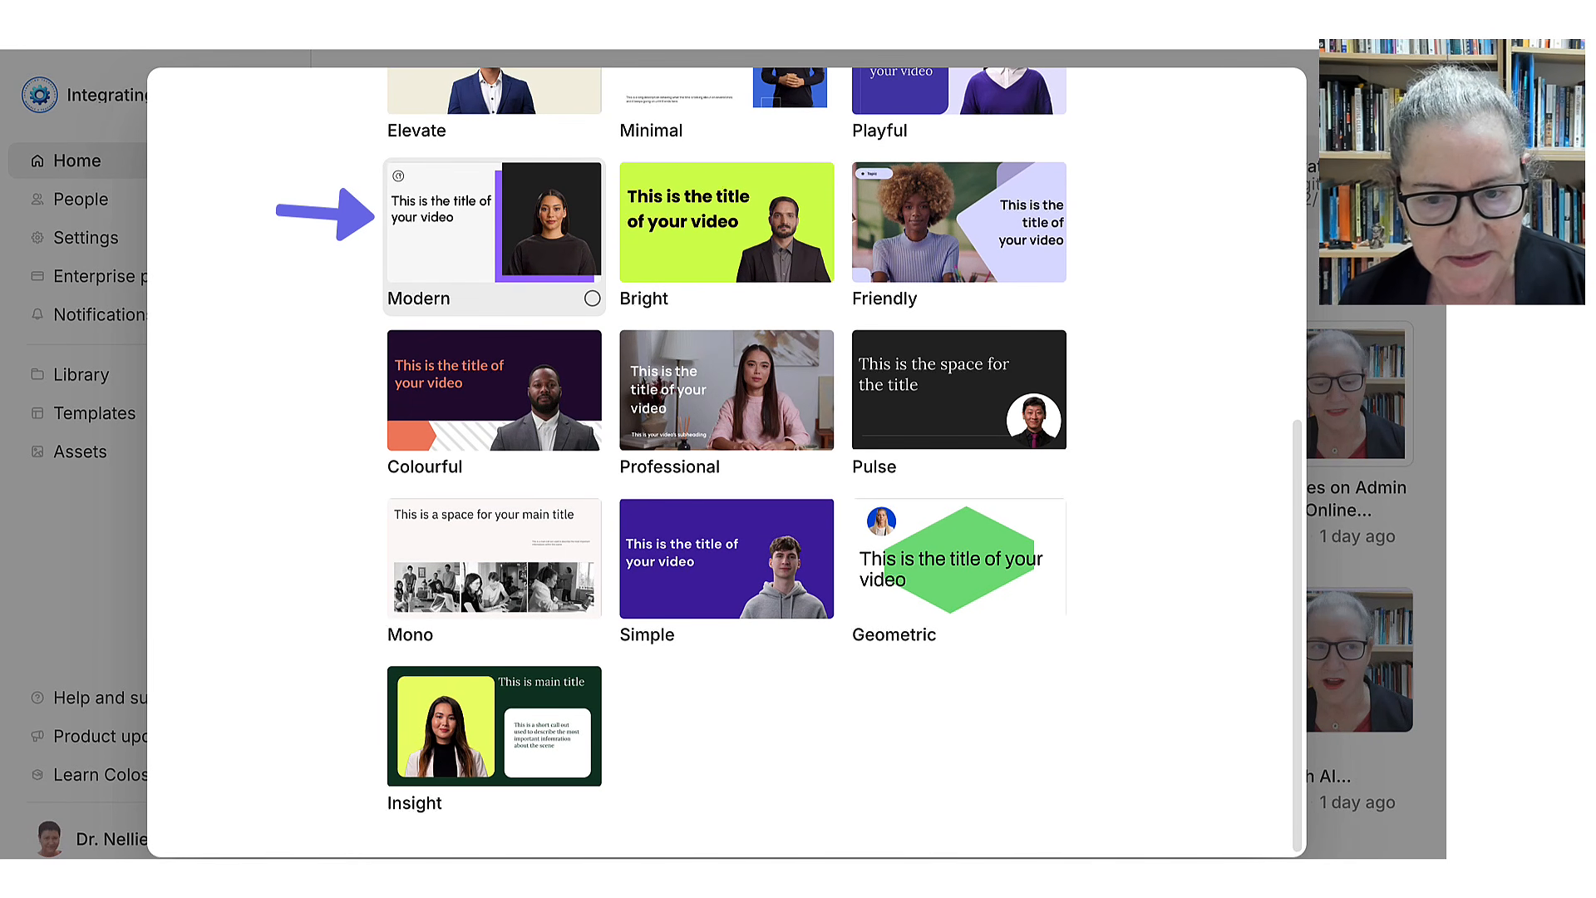
left_click(494, 233)
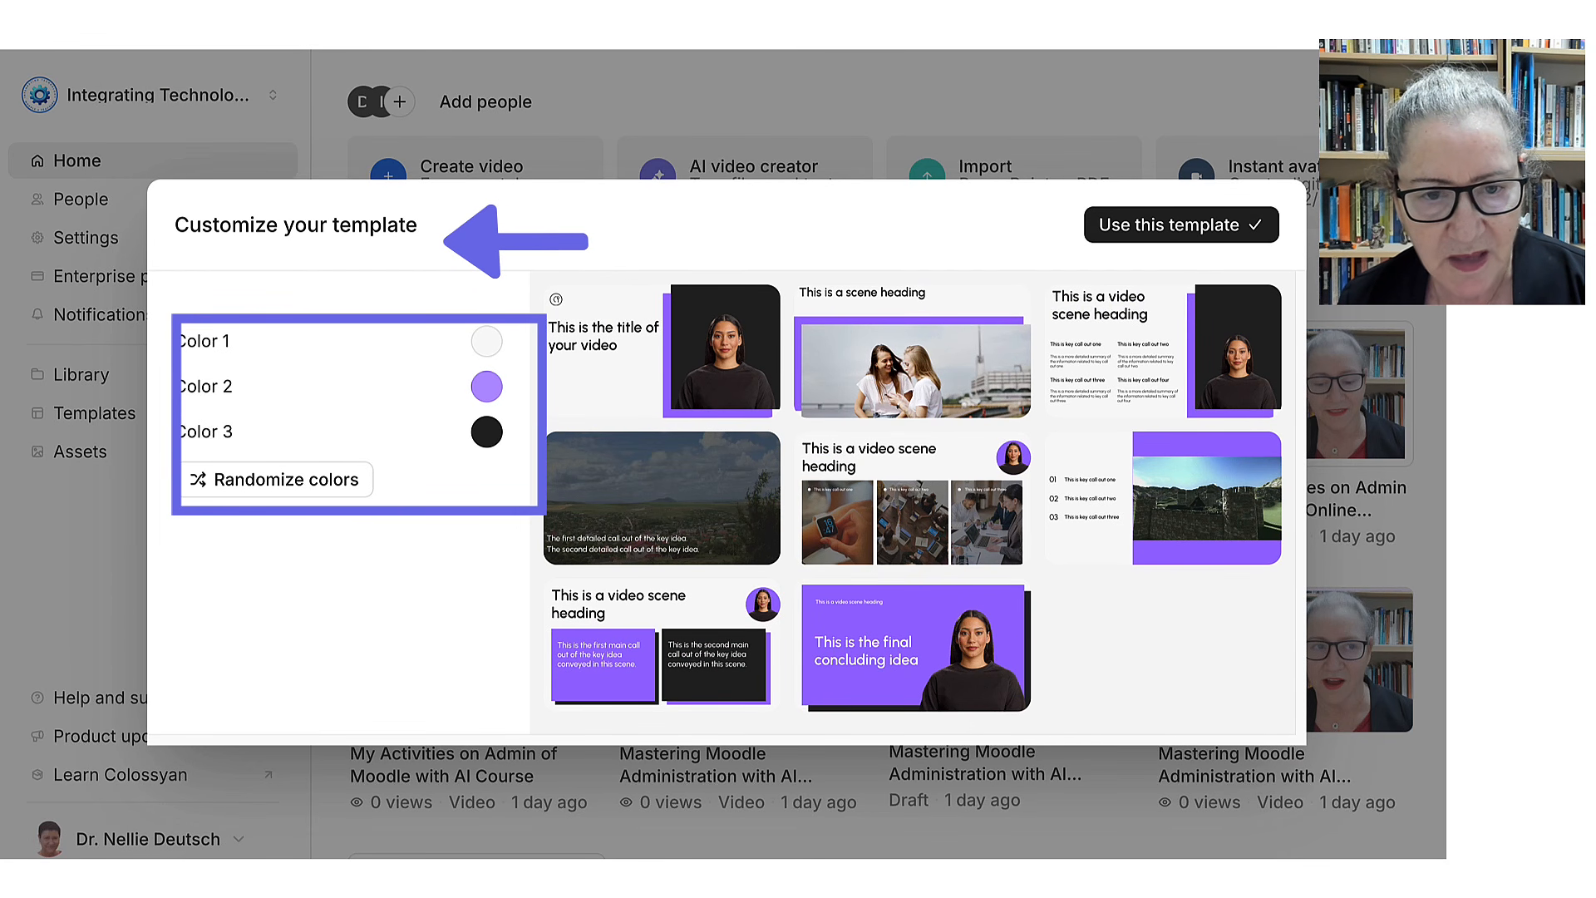
left_click(486, 386)
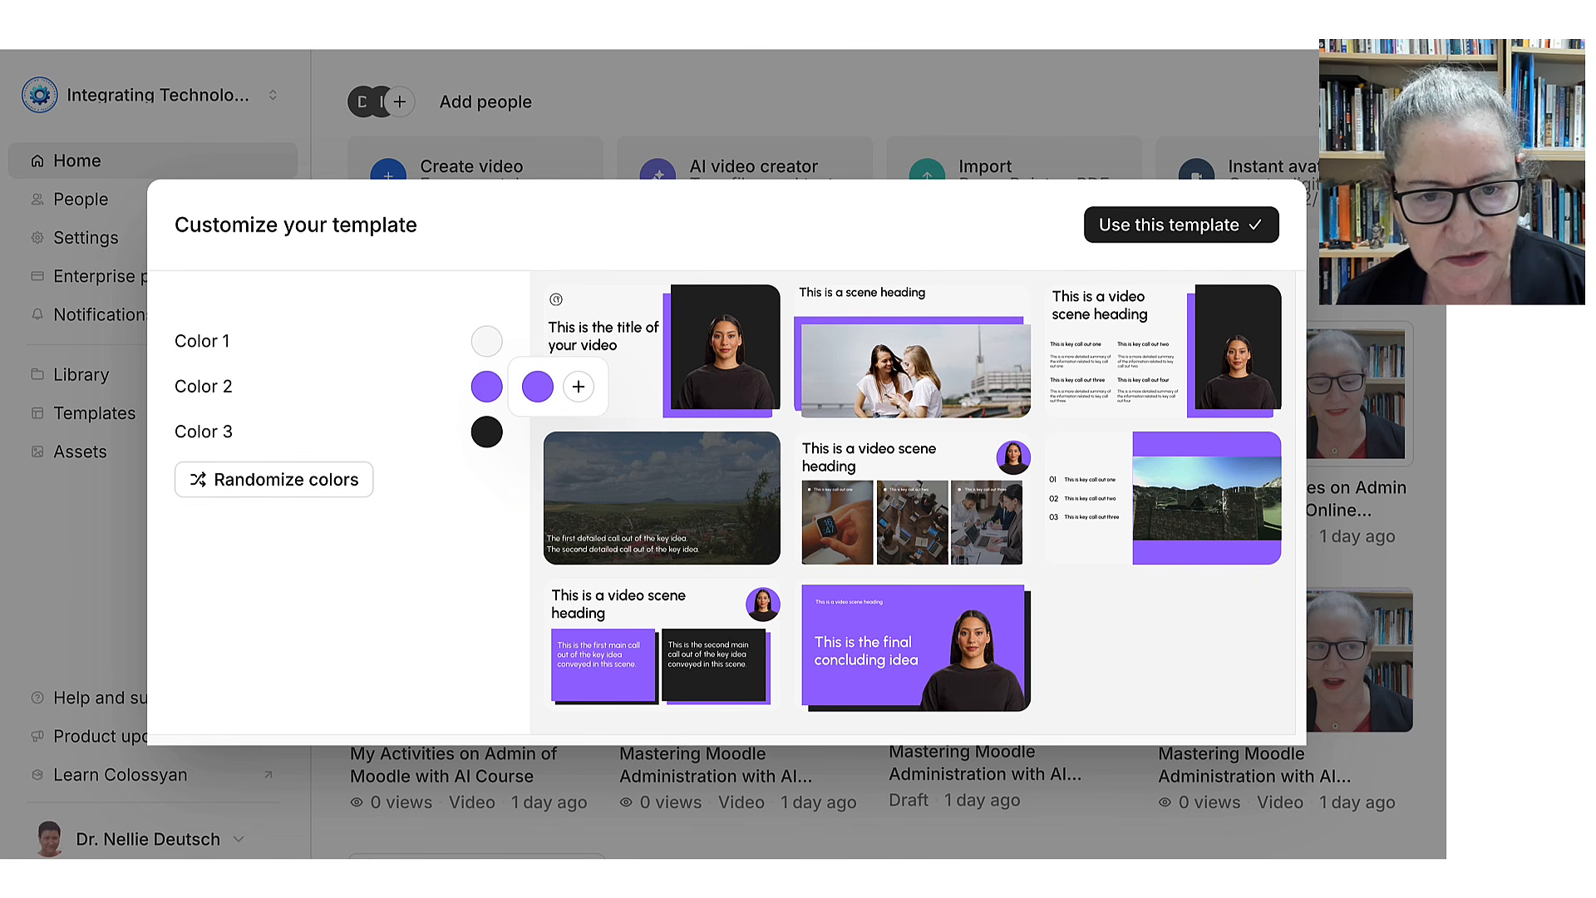
left_click(579, 386)
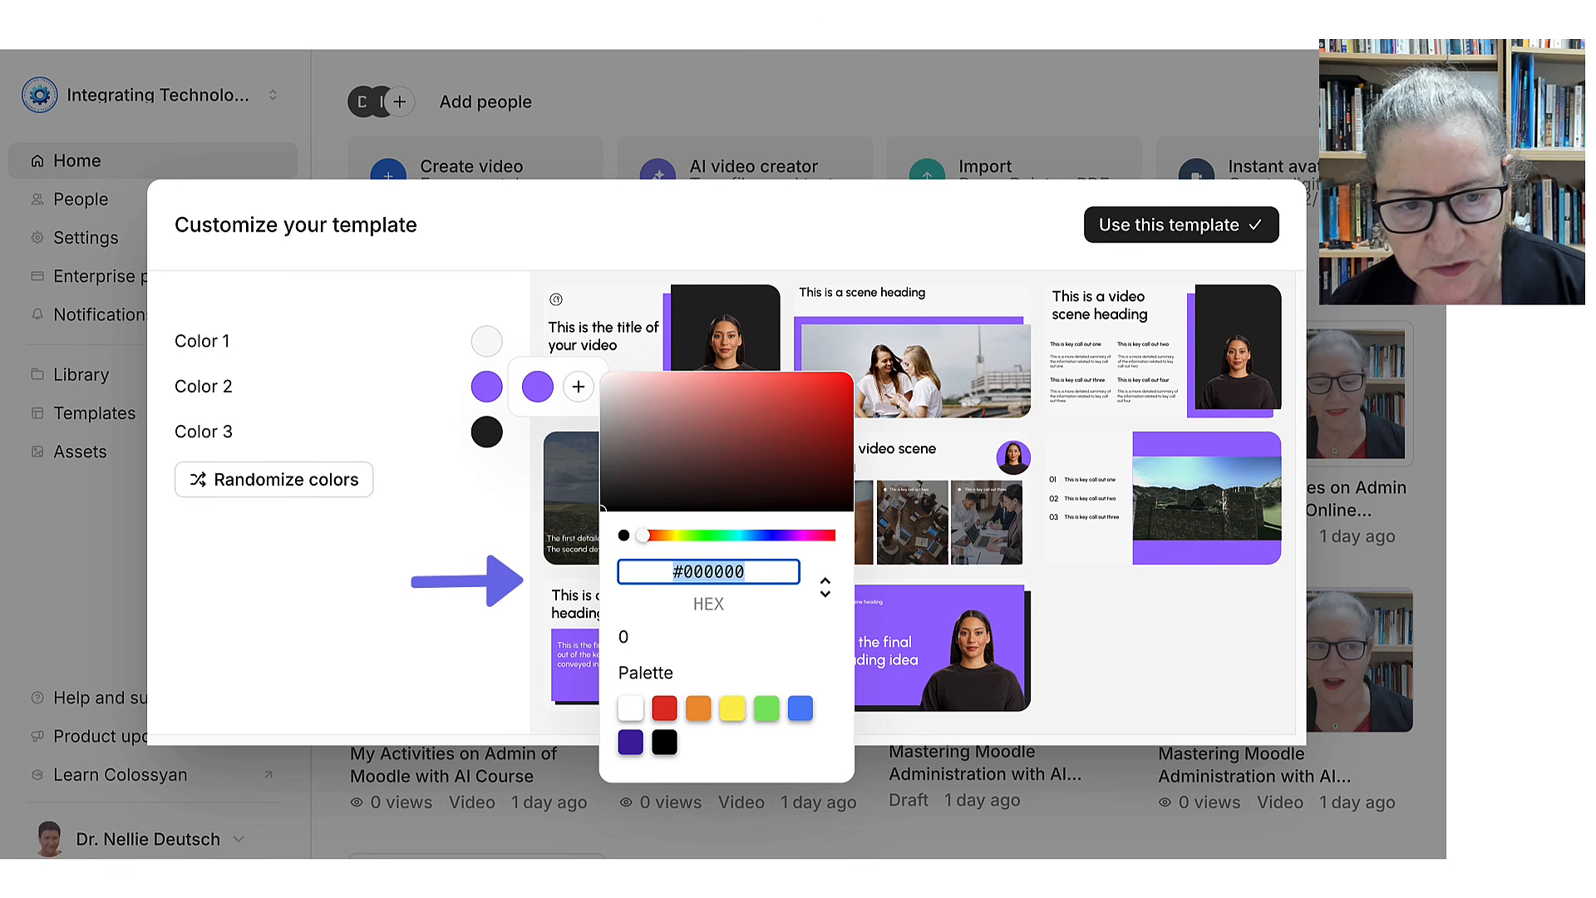
key("Escape")
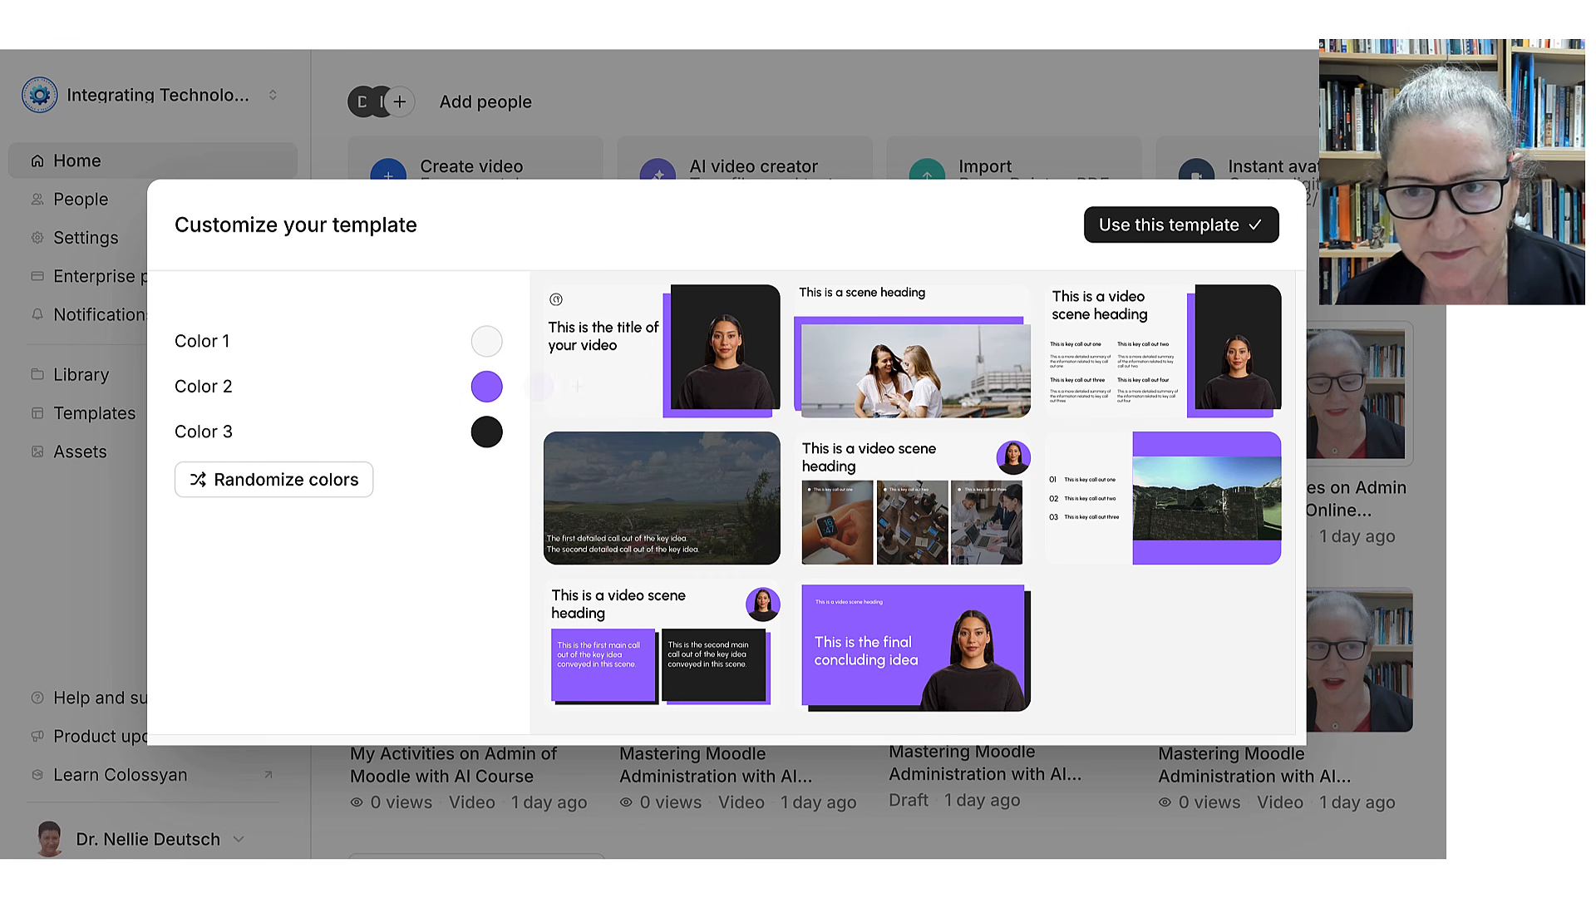
Accept the Modern template with its default colors and generate the video draft.
left_click(1180, 225)
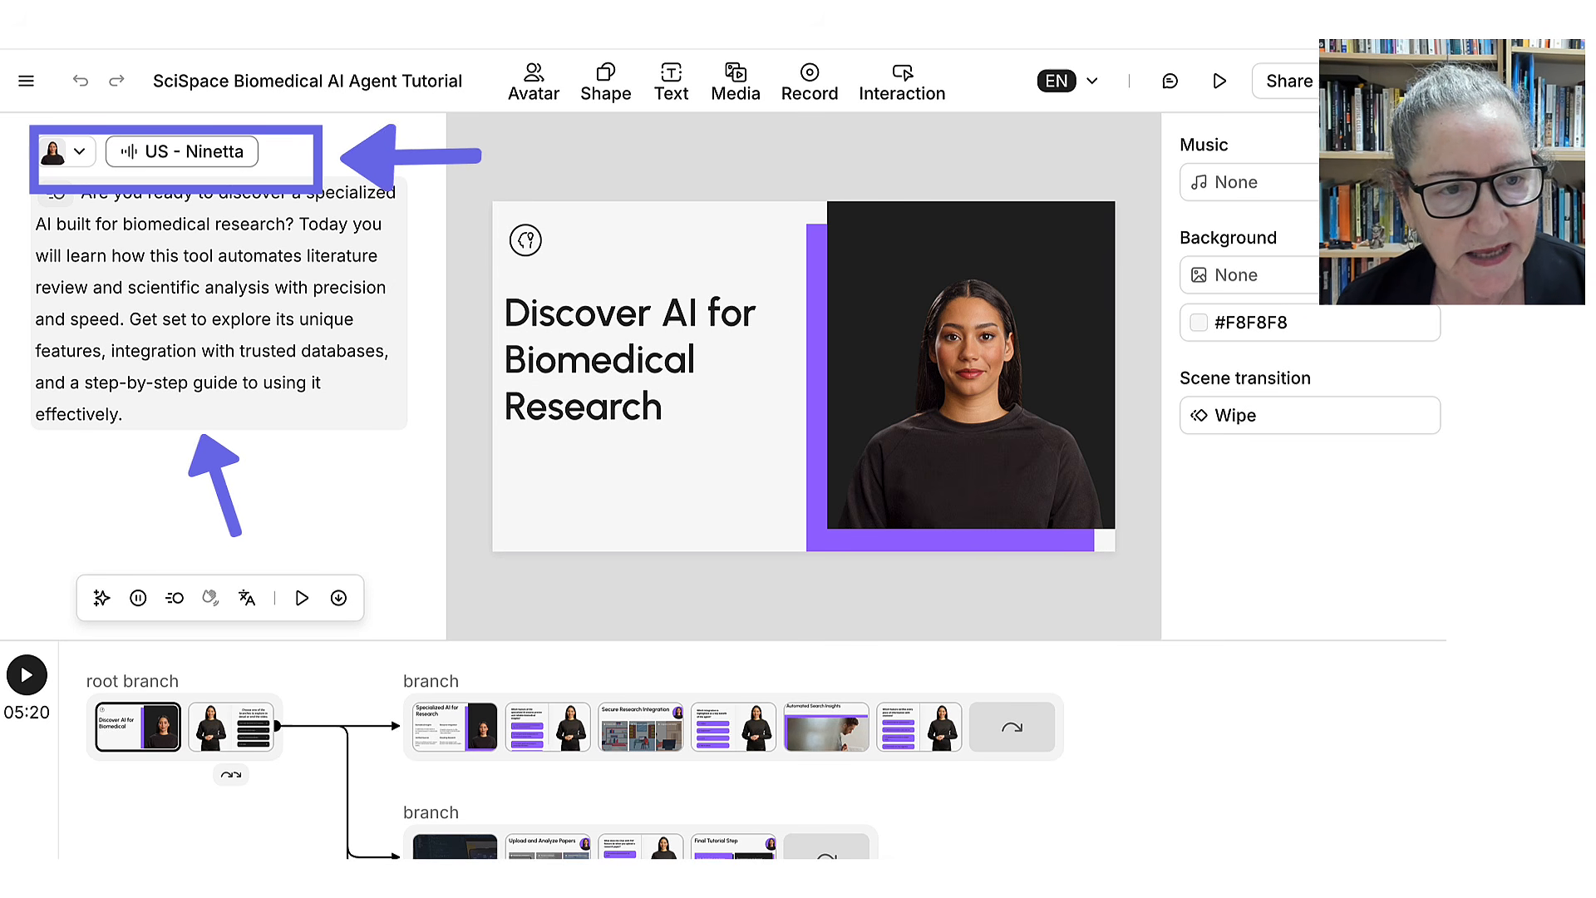
Apply the presenter's cloned voice to the opening scene only.
left_click(65, 152)
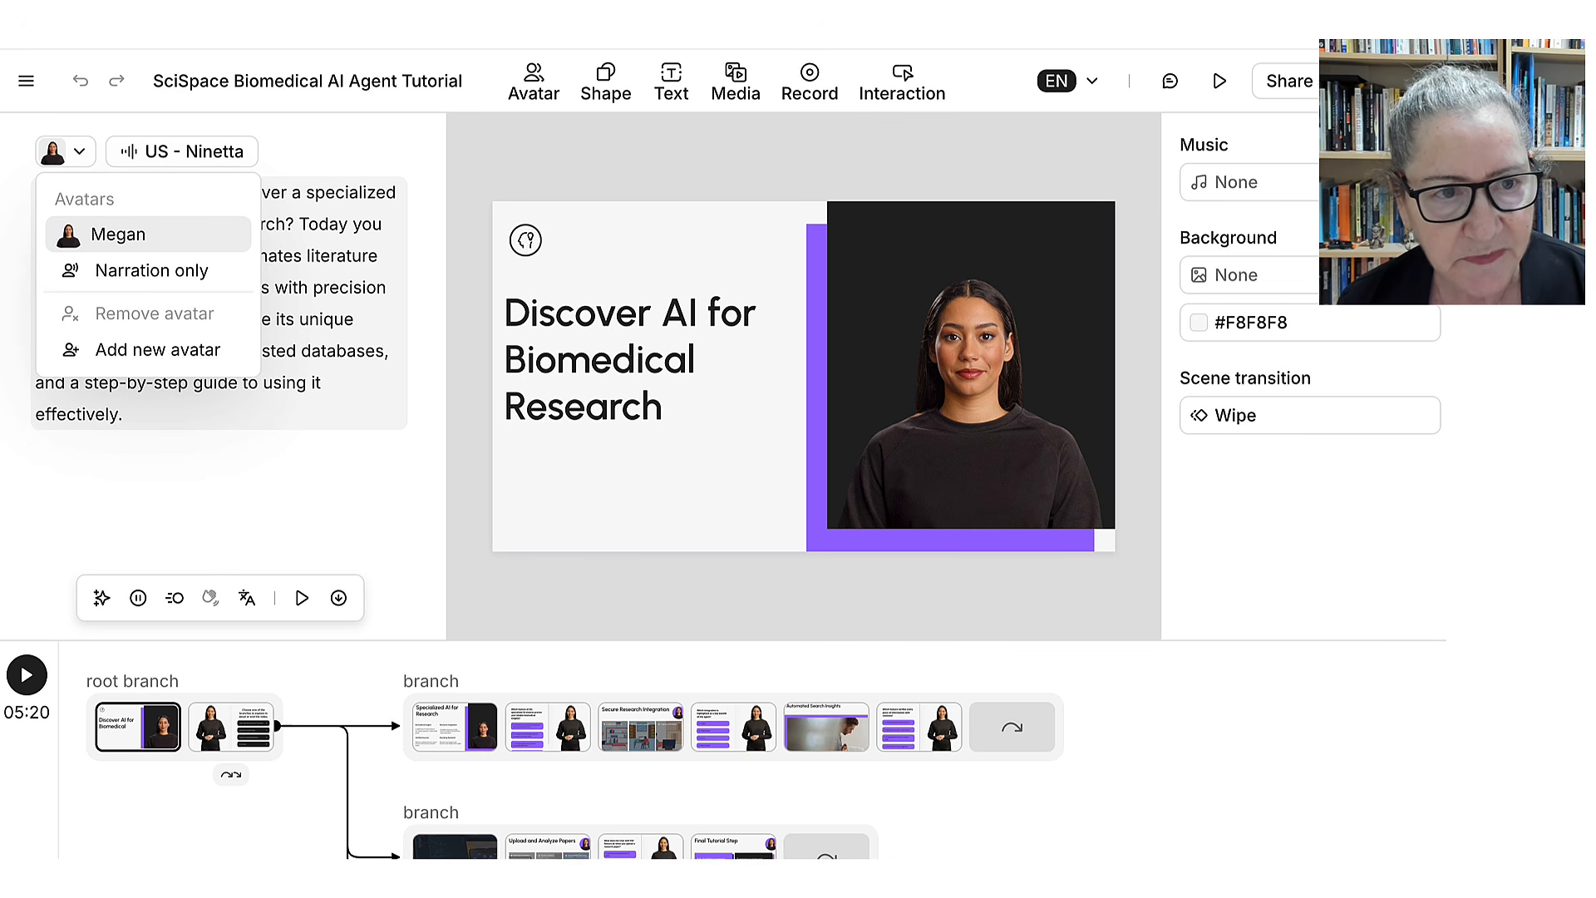
left_click(182, 151)
left_click(182, 151)
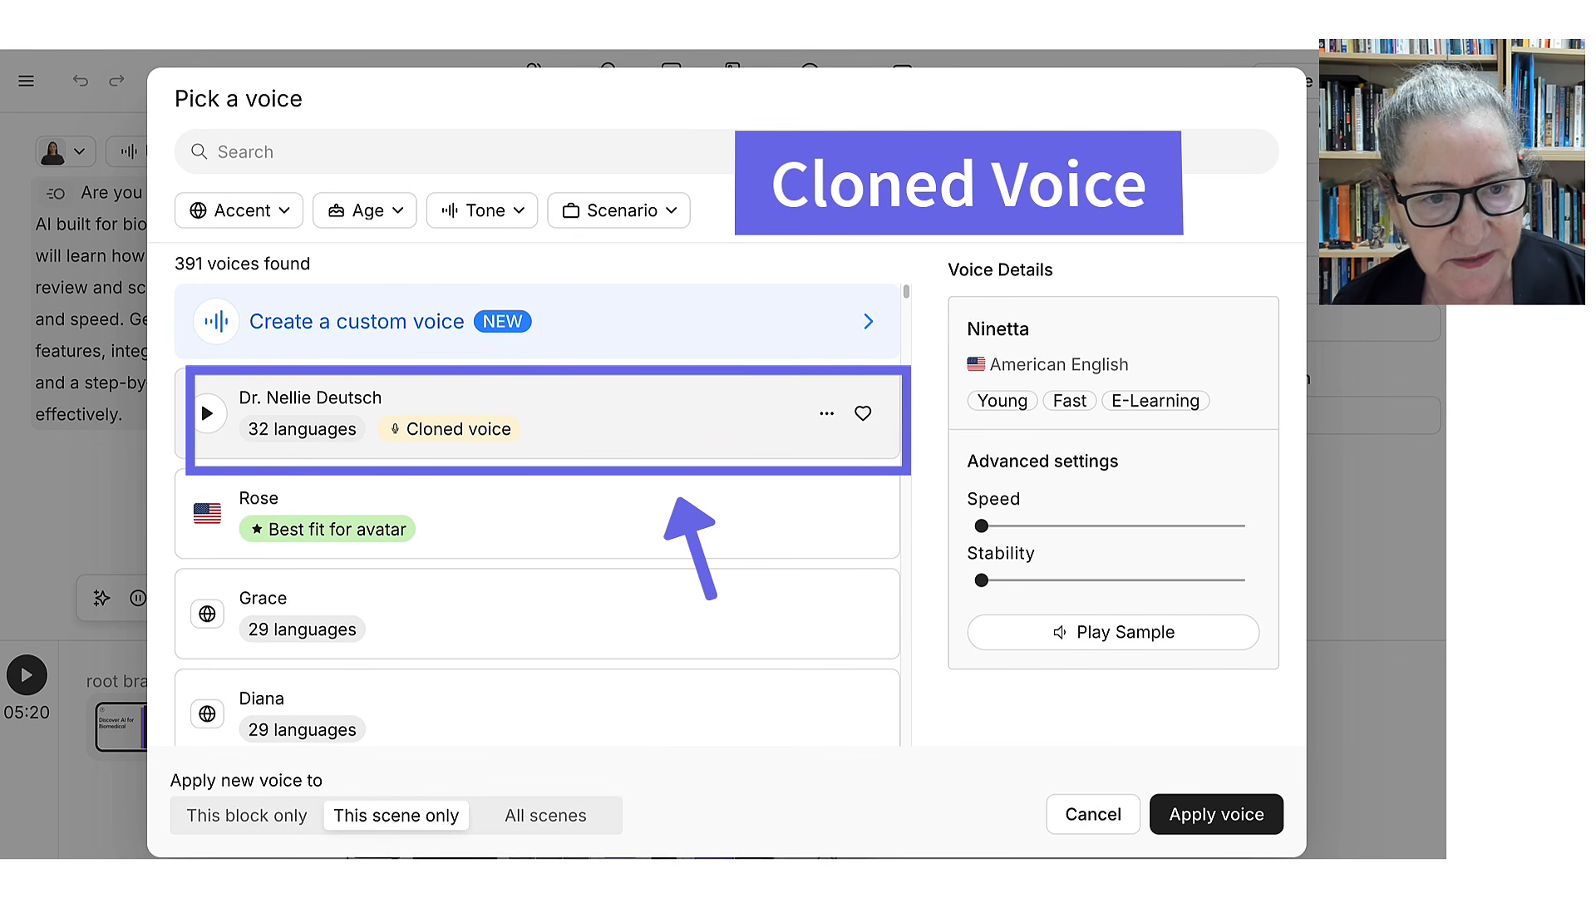
left_click(544, 414)
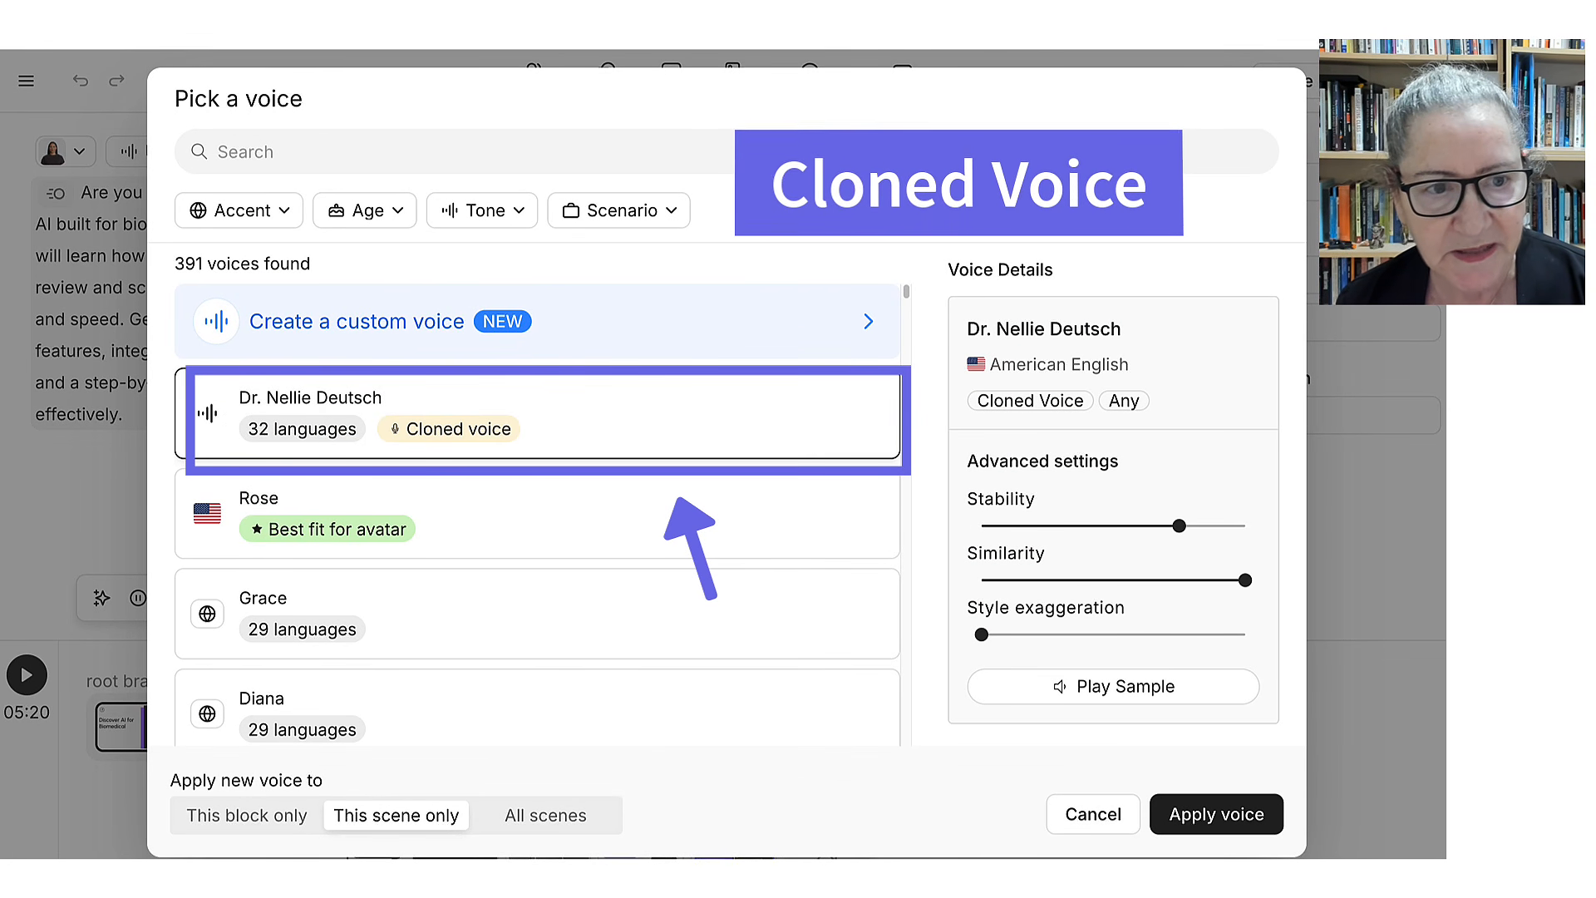
left_click(1216, 814)
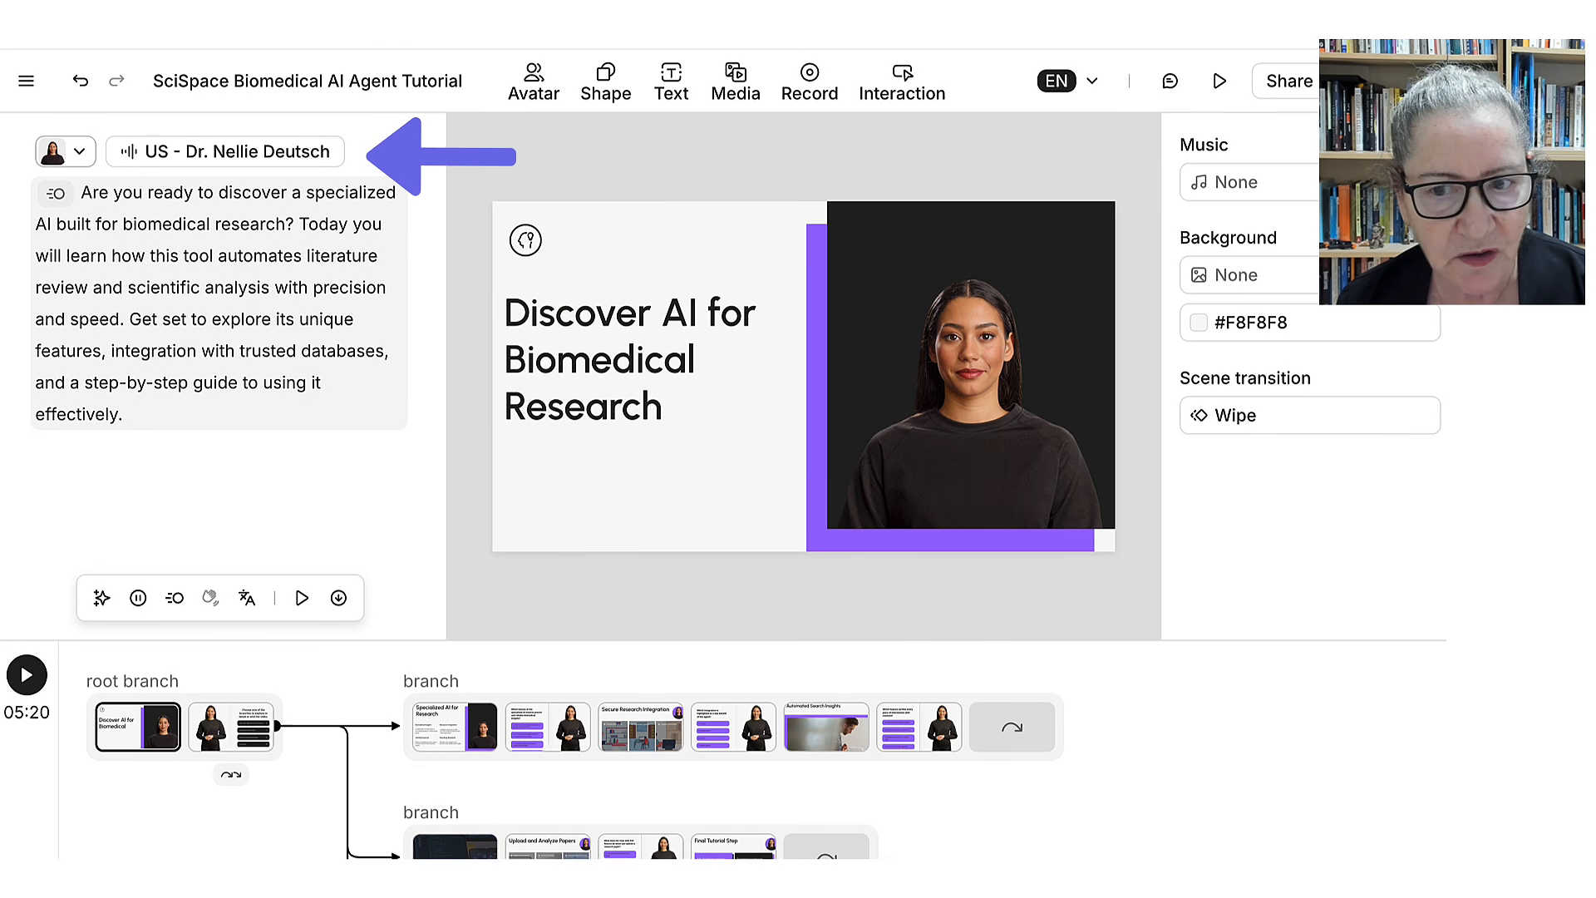
Add the presenter's named instant avatar to the opening scene as a new avatar.
left_click(67, 153)
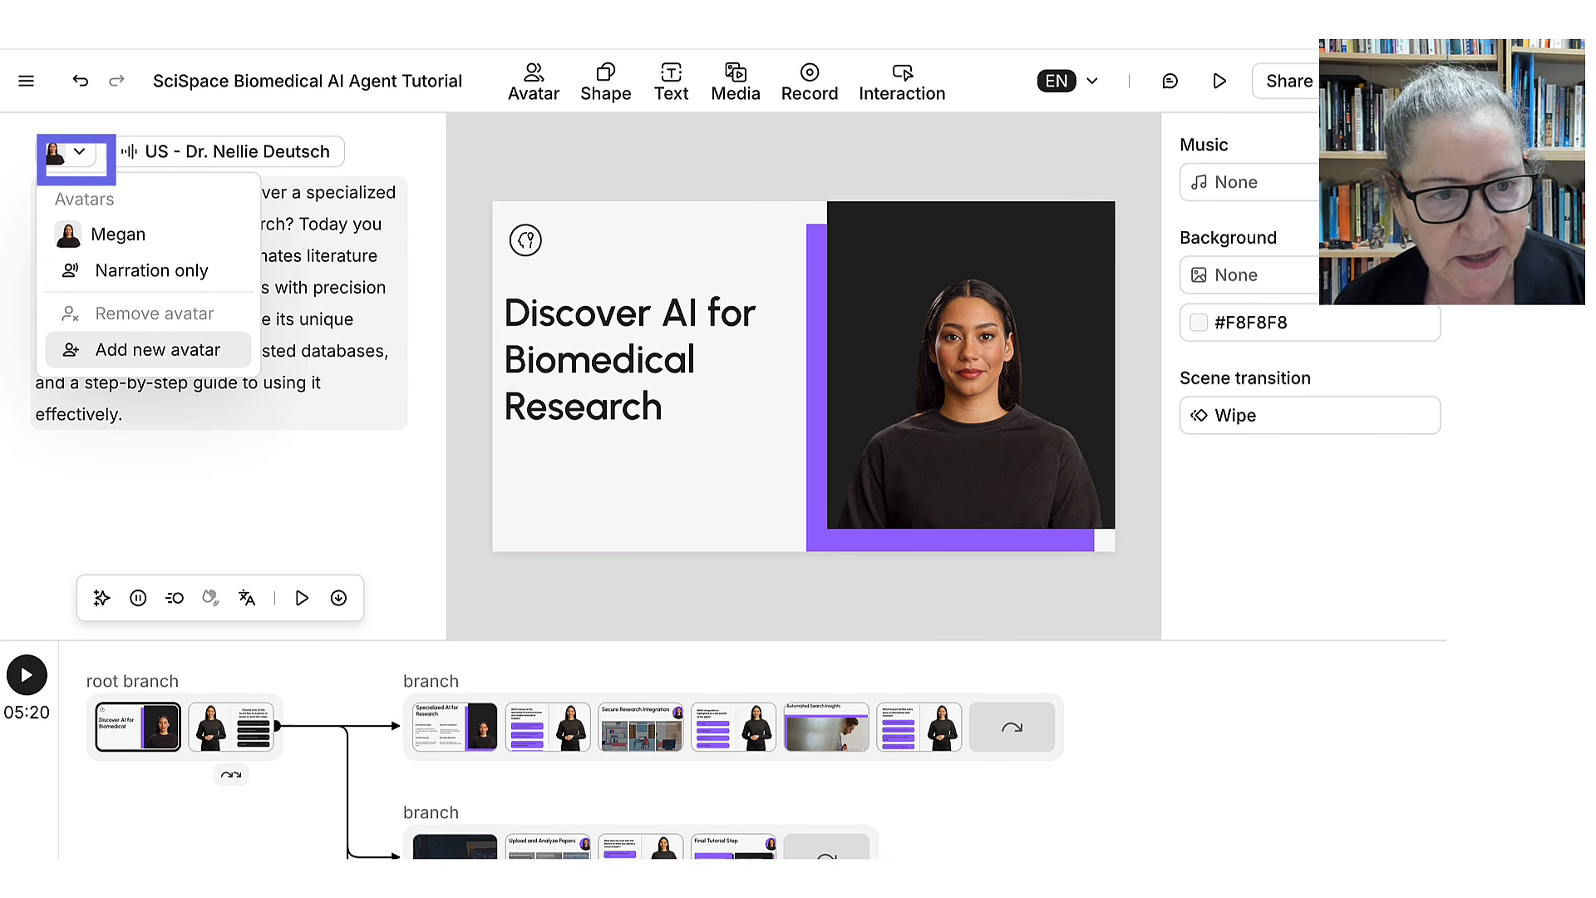
left_click(158, 349)
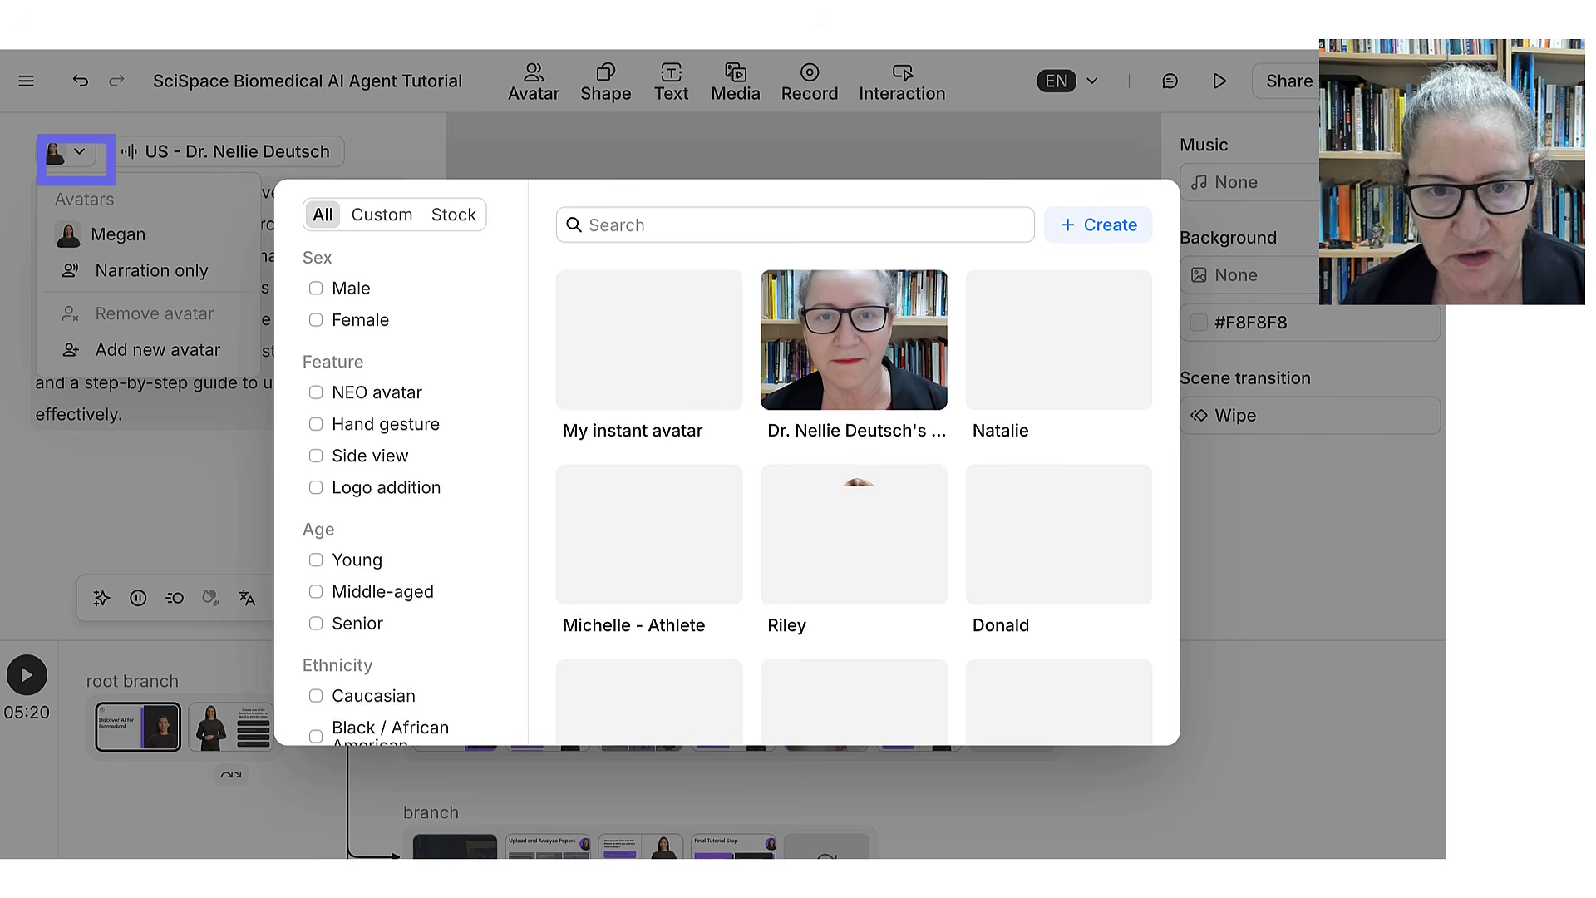
left_click(869, 358)
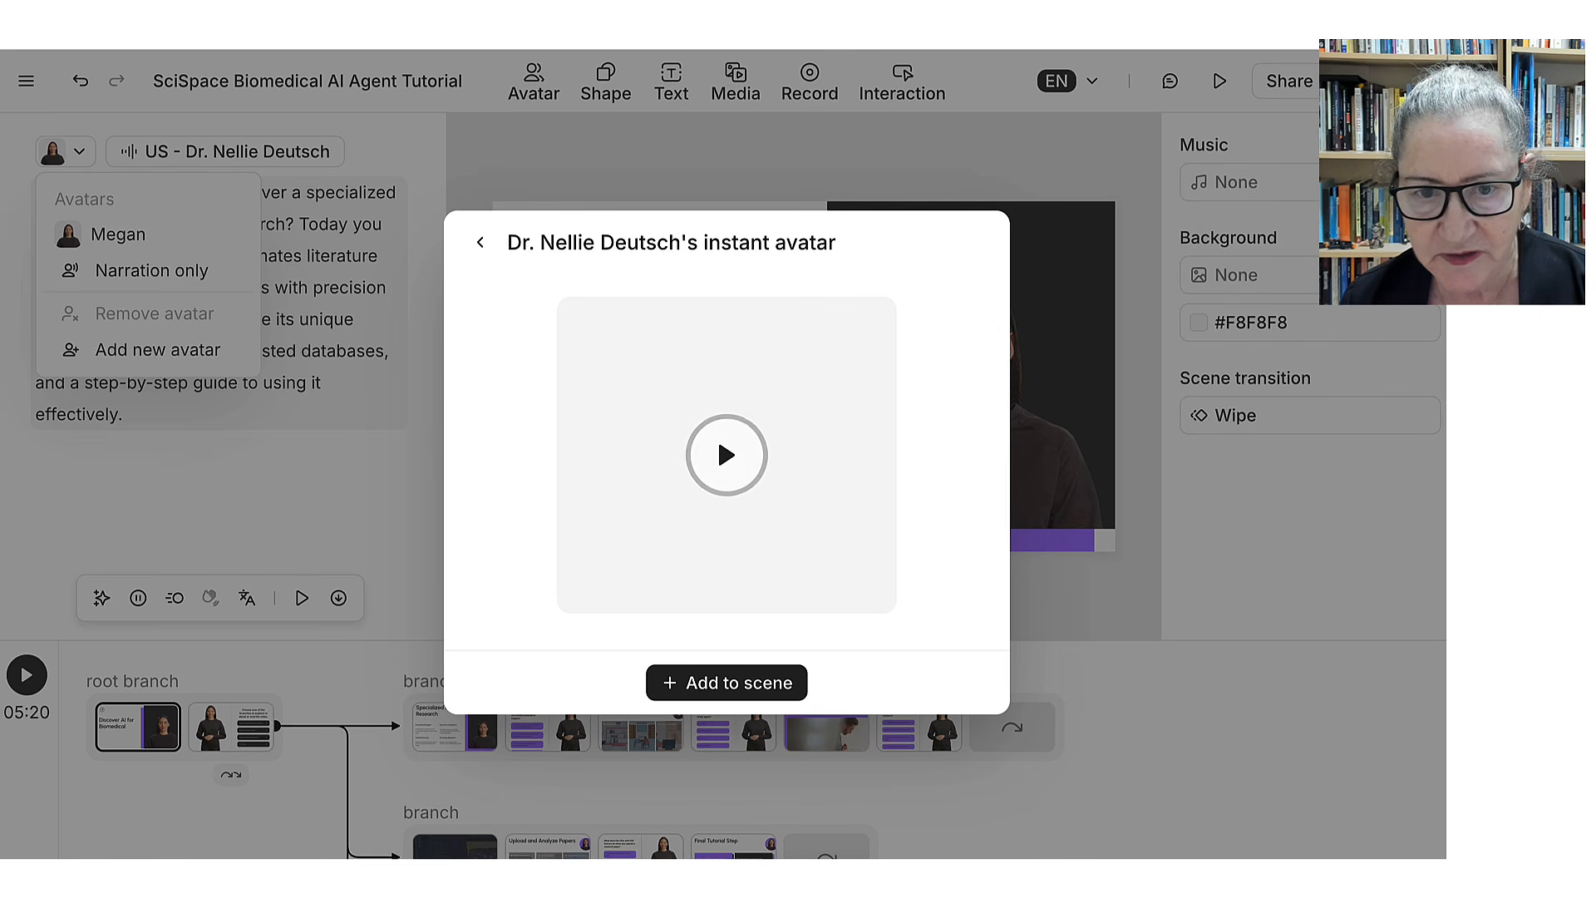
left_click(727, 682)
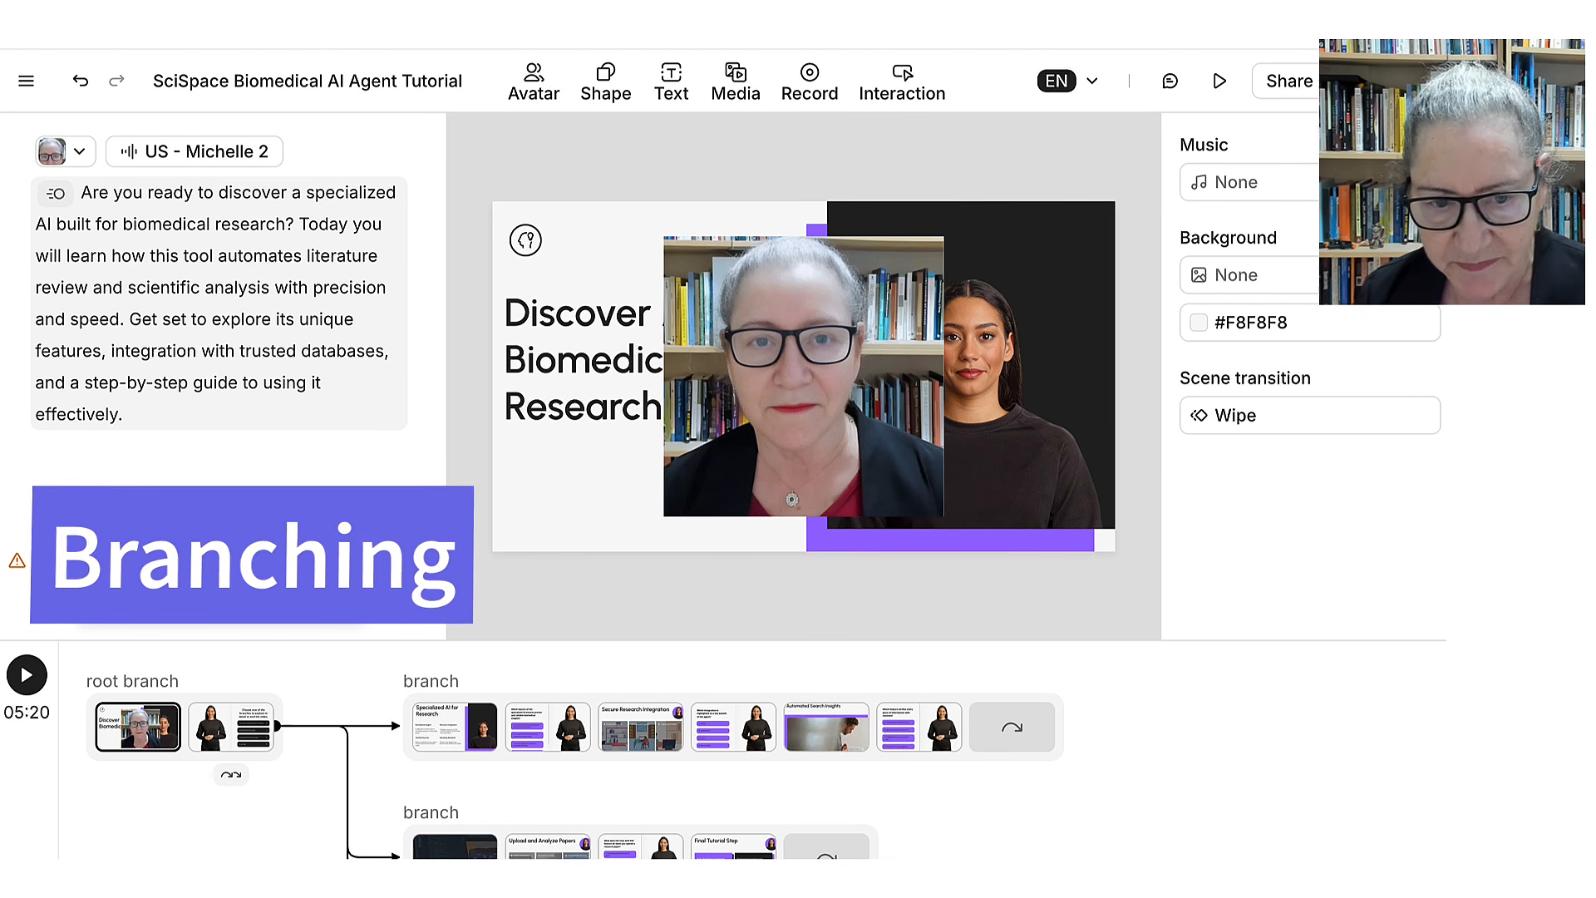
Delete the opening scene's stock avatar and black panel, and position the presenter's avatar in their place beside the title.
scroll(732, 748, "down", 1)
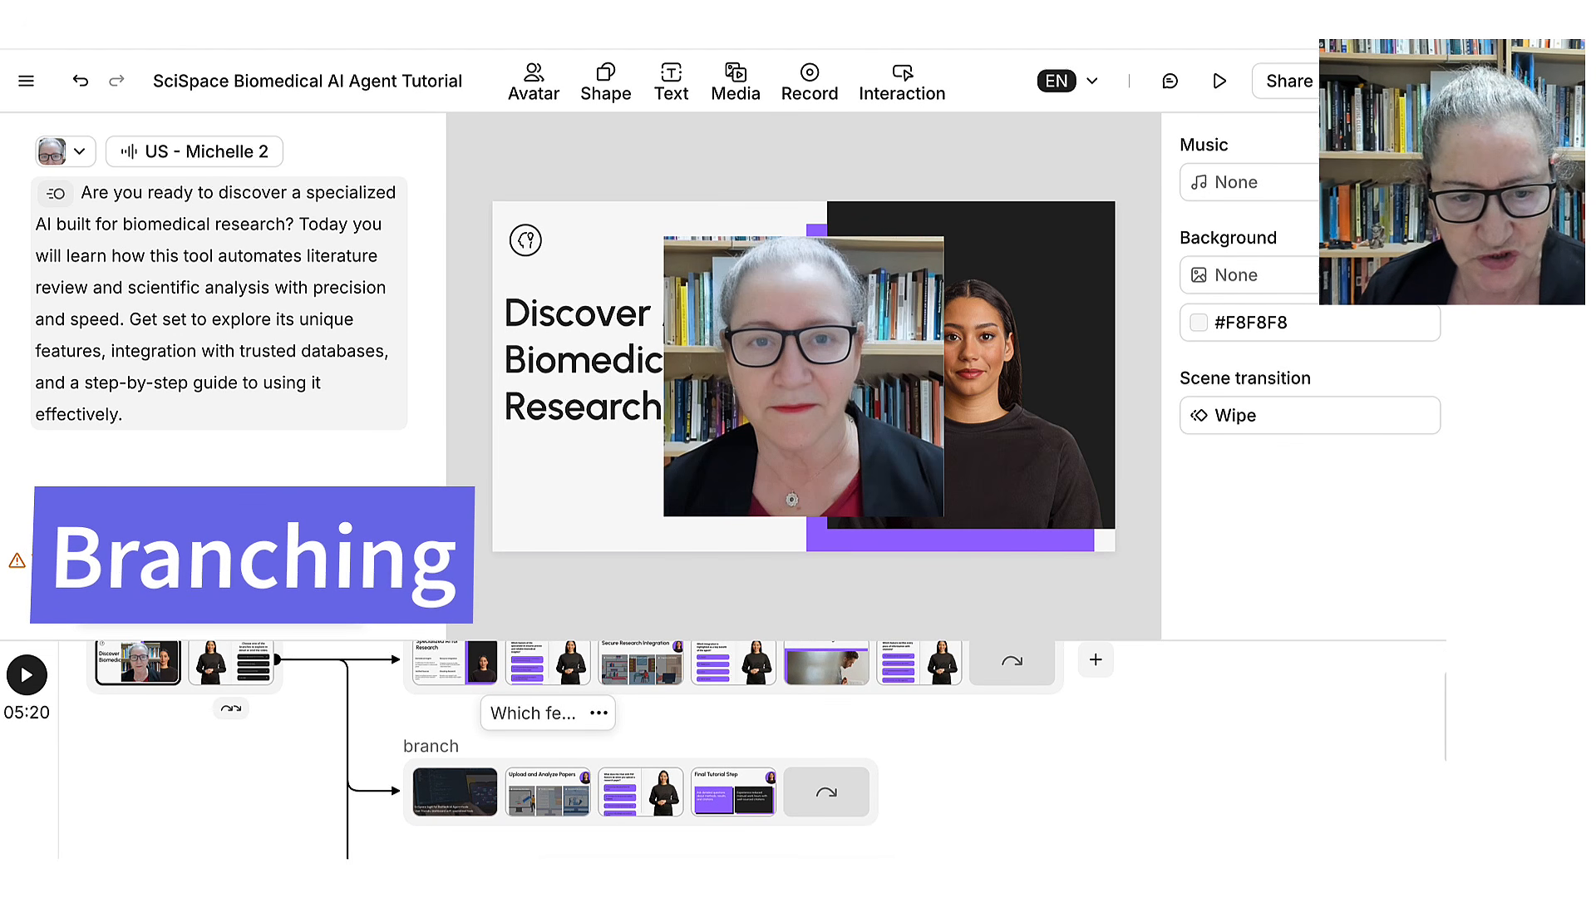
scroll(732, 749, "up", 1)
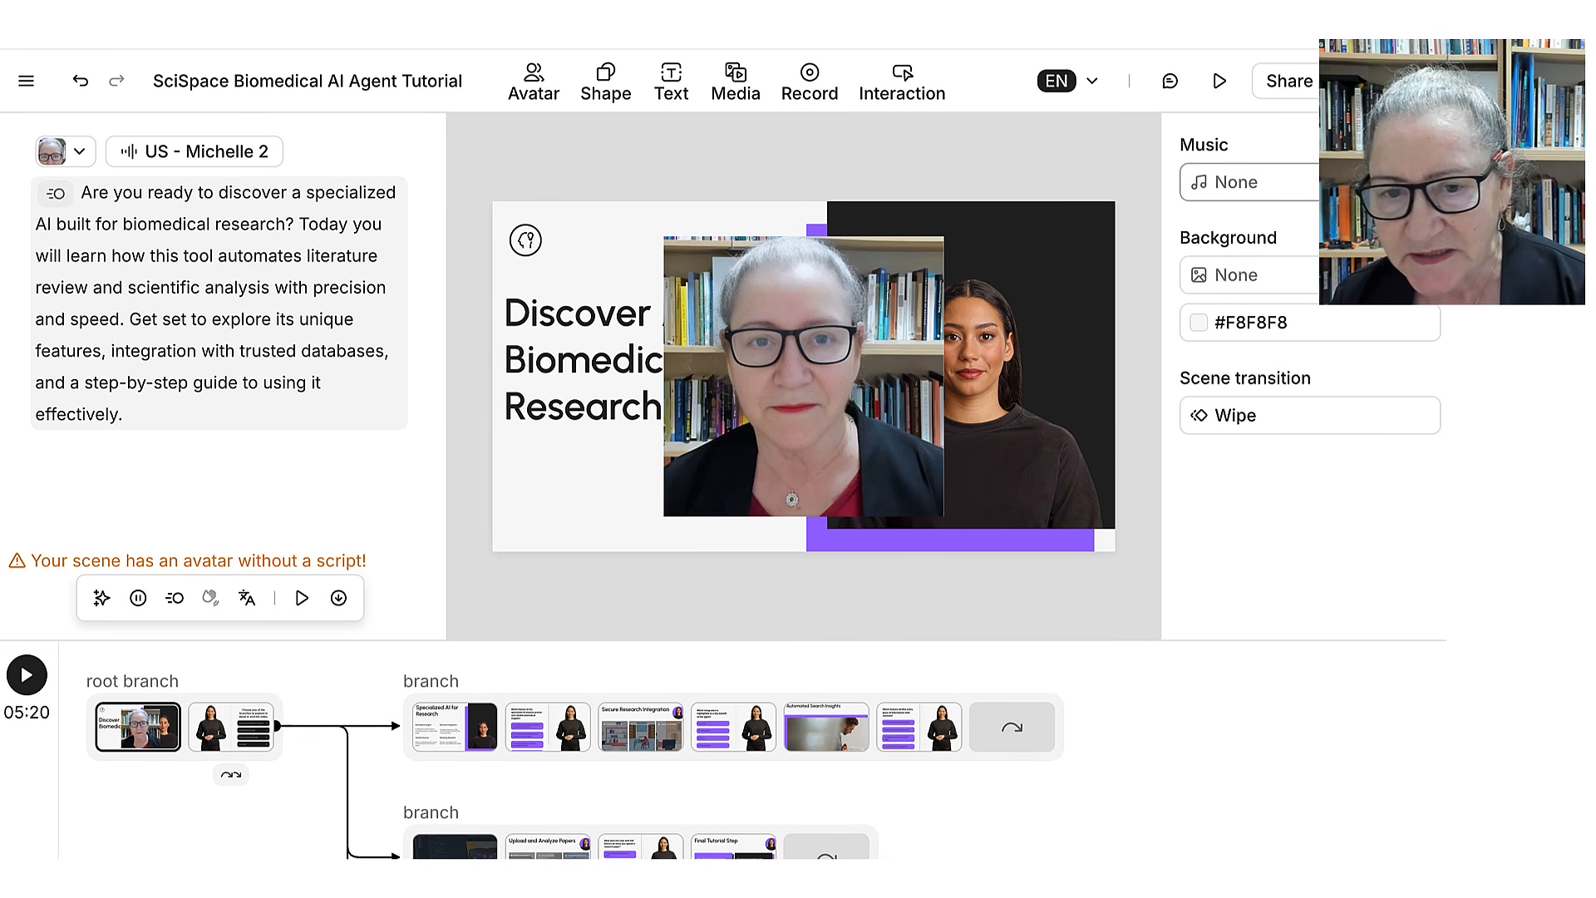
left_click_drag(803, 376, 842, 377)
left_click(1047, 375)
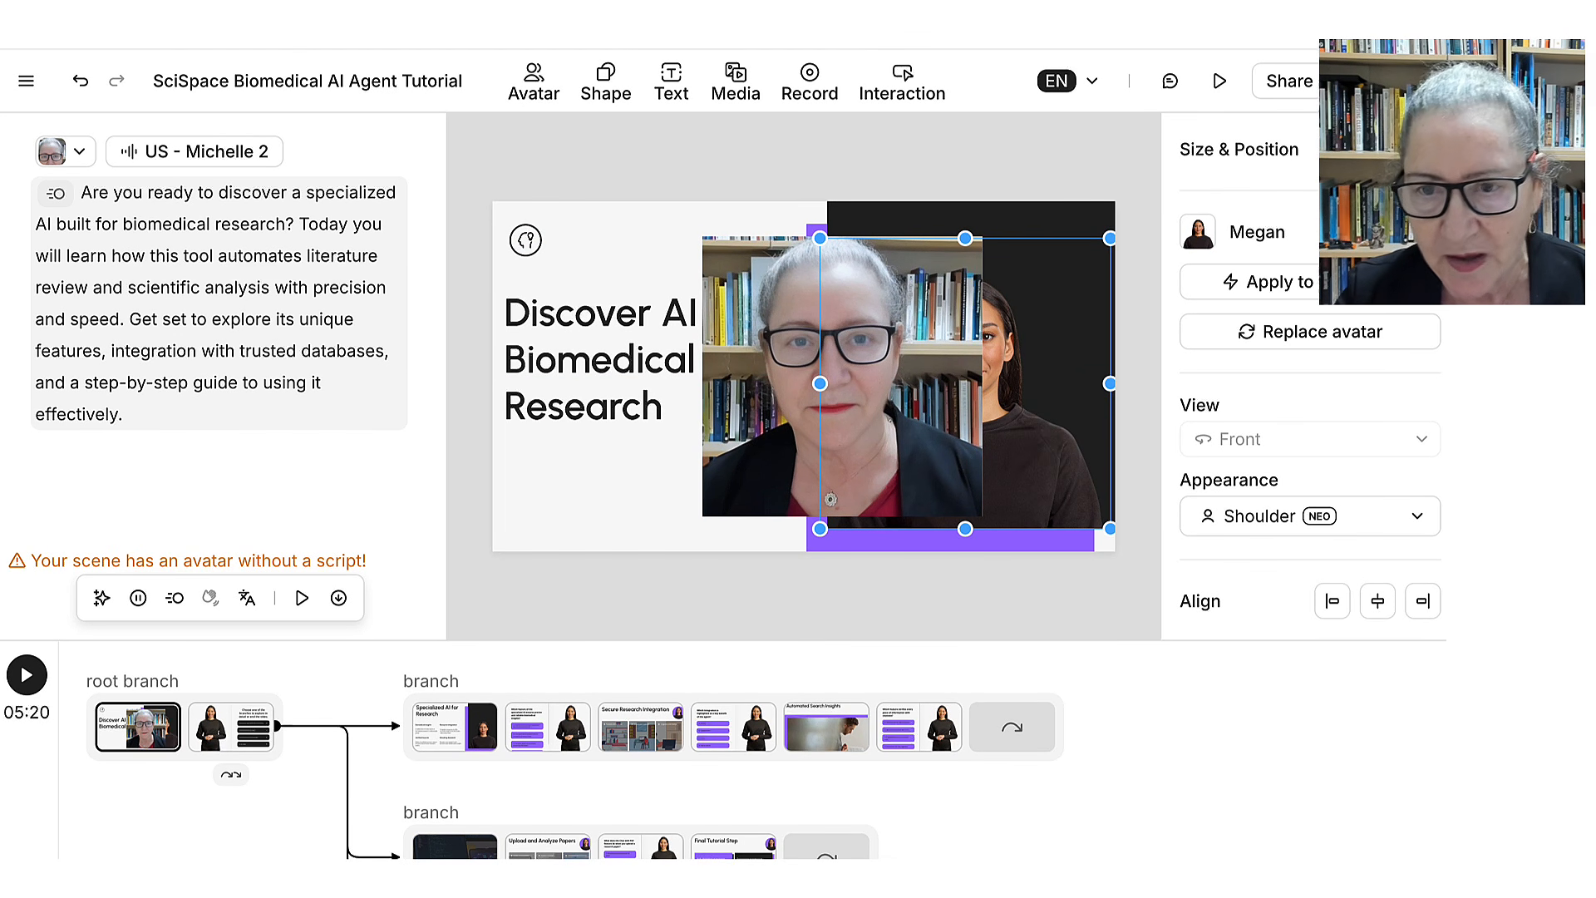
left_click_drag(829, 499, 960, 482)
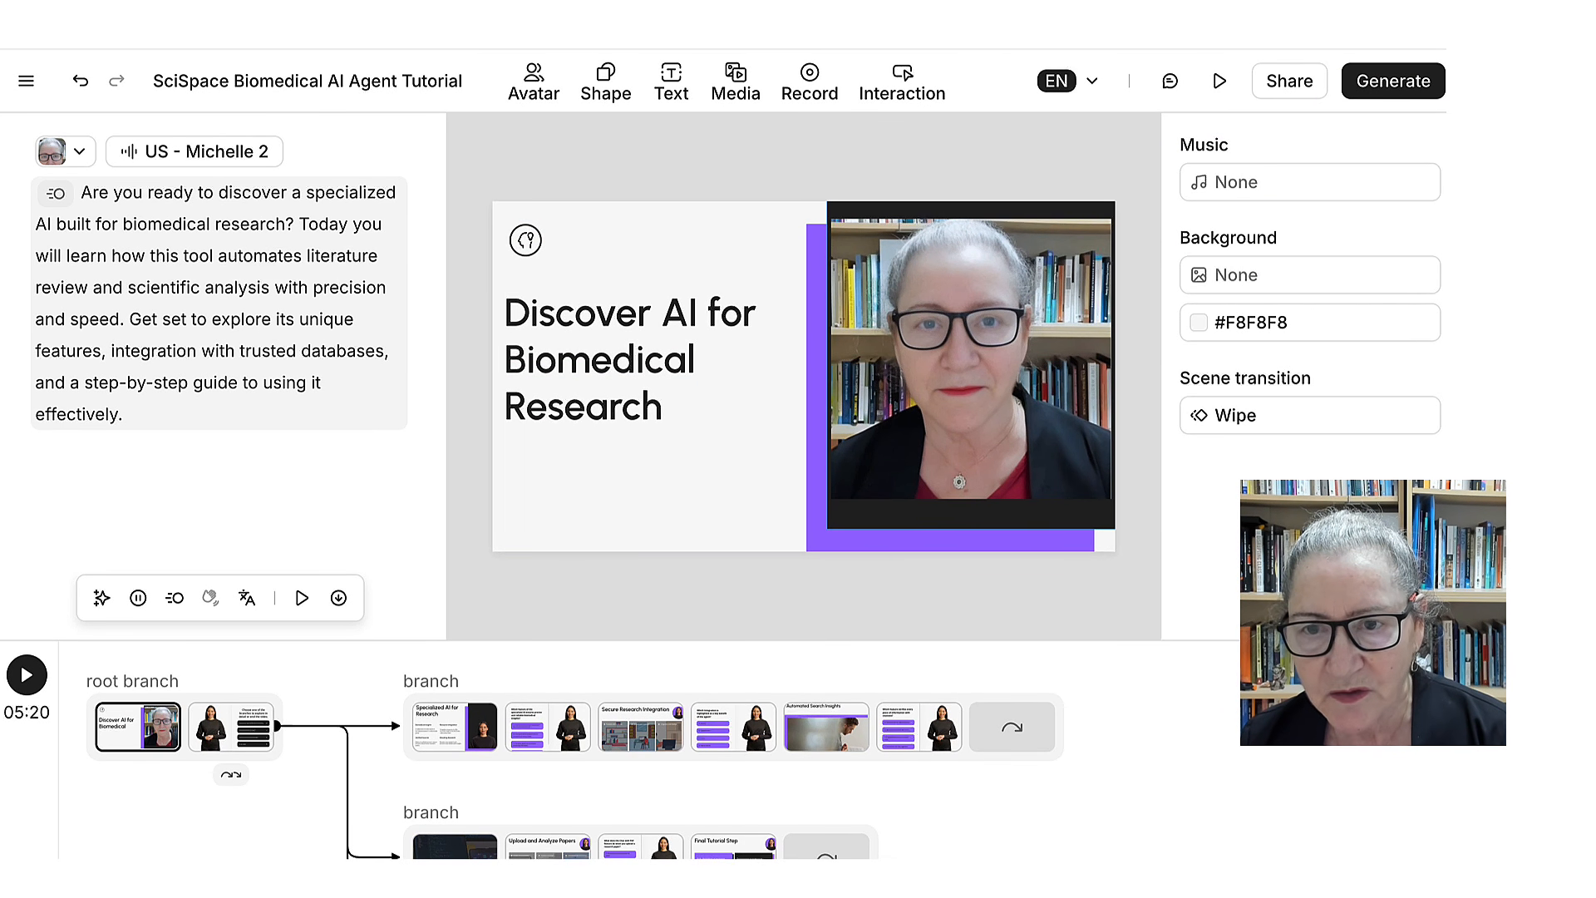
left_click(971, 514)
key("Delete")
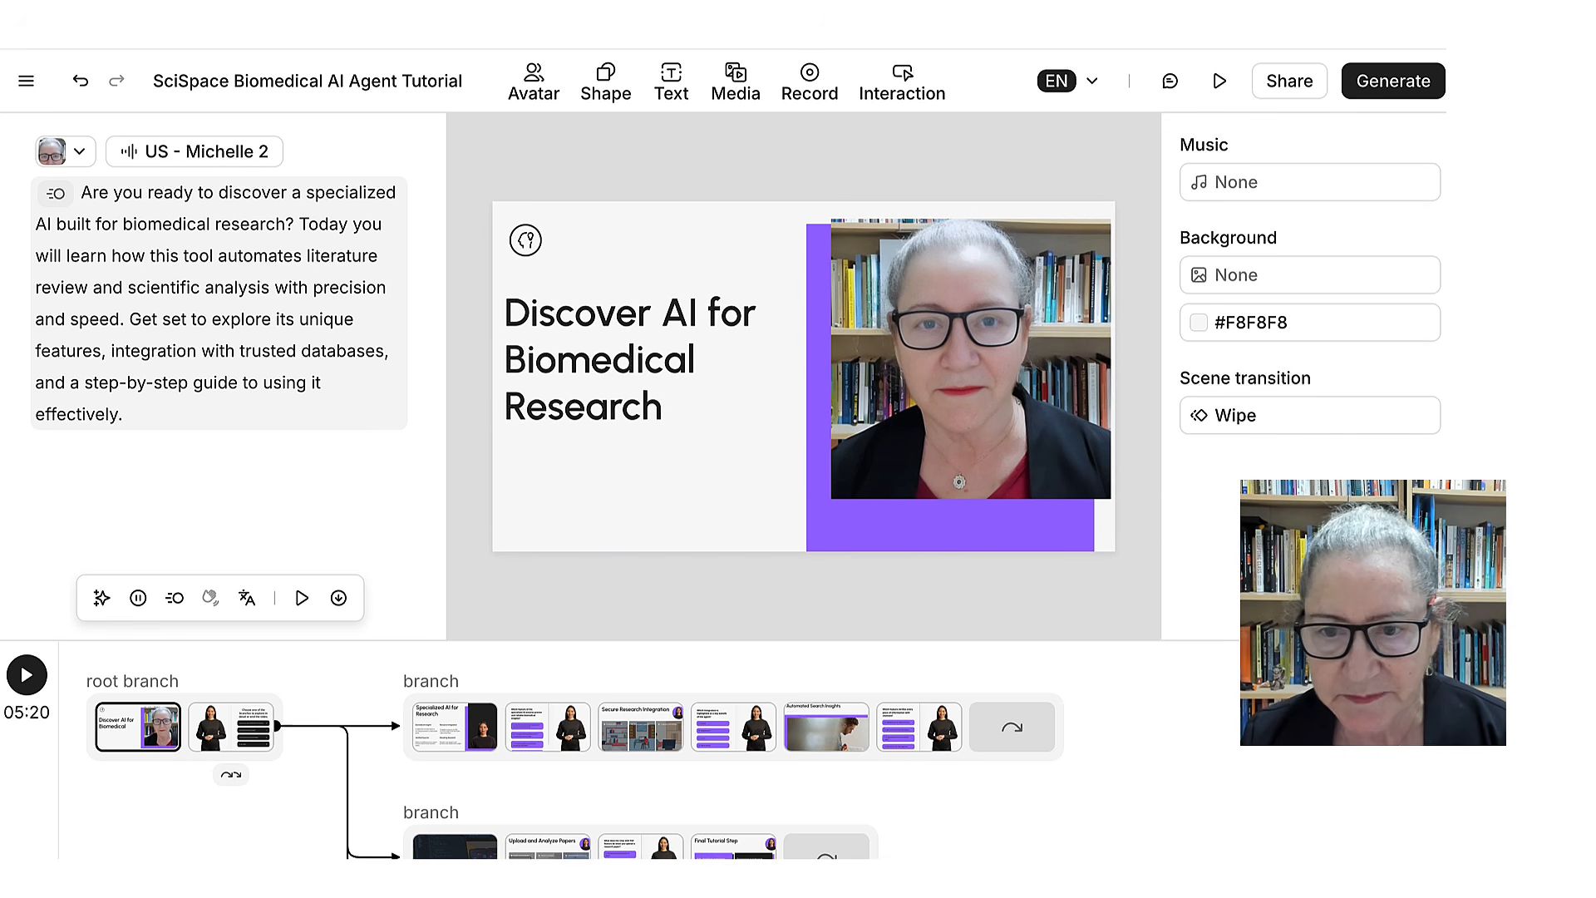
left_click(971, 465)
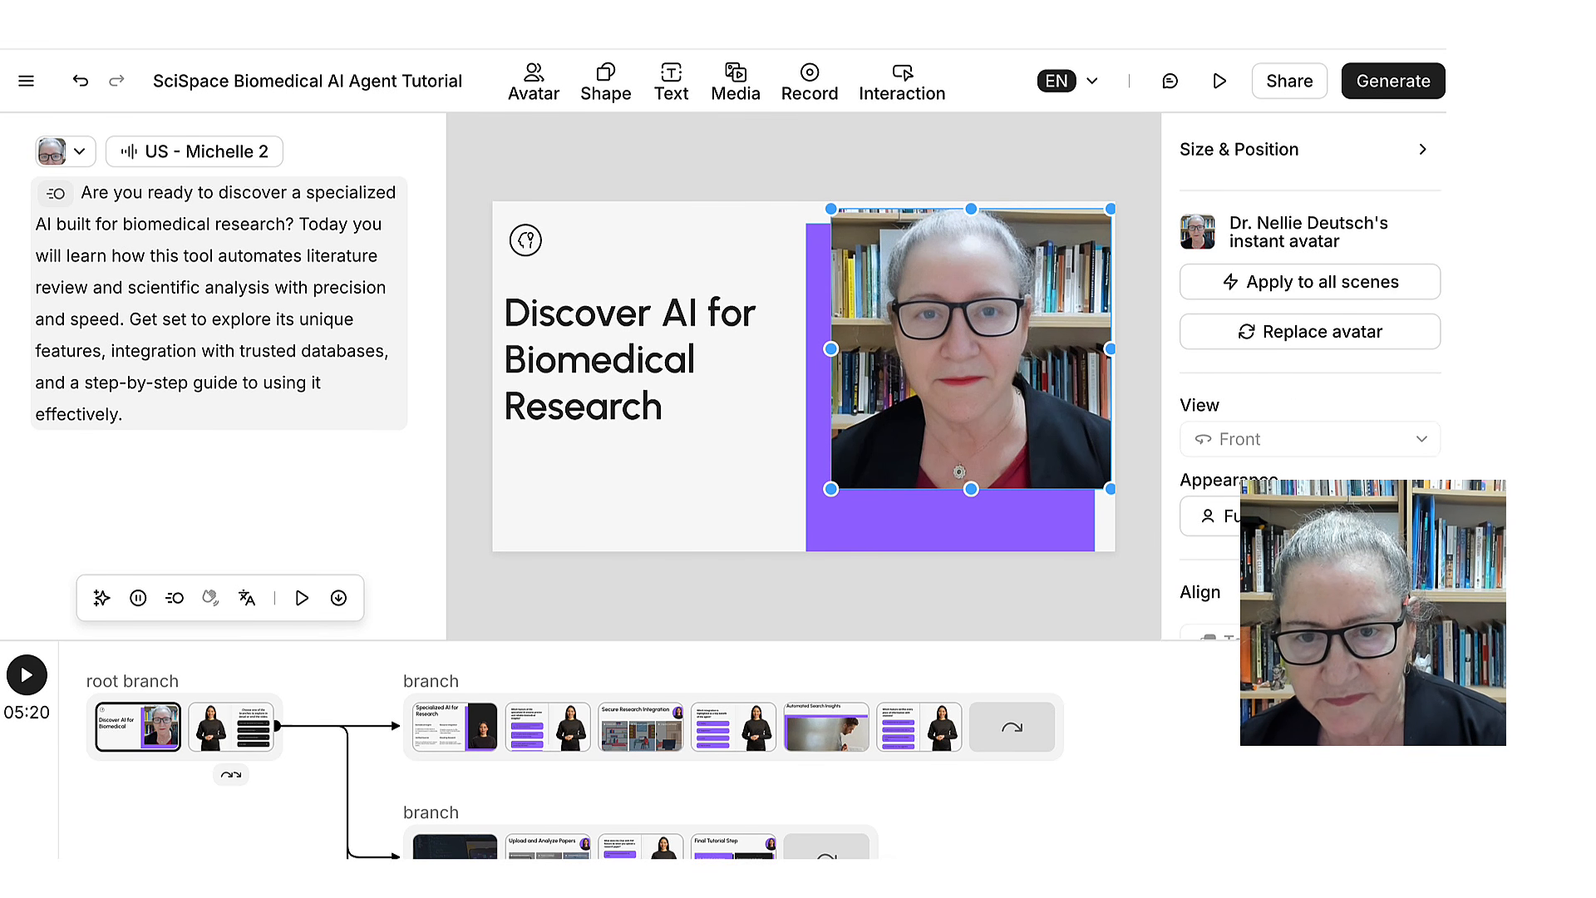
Enlarge the purple rectangle to fill the area beside the title to the slide edges, and center the presenter's avatar on it.
left_click(818, 374)
left_click_drag(807, 223, 766, 202)
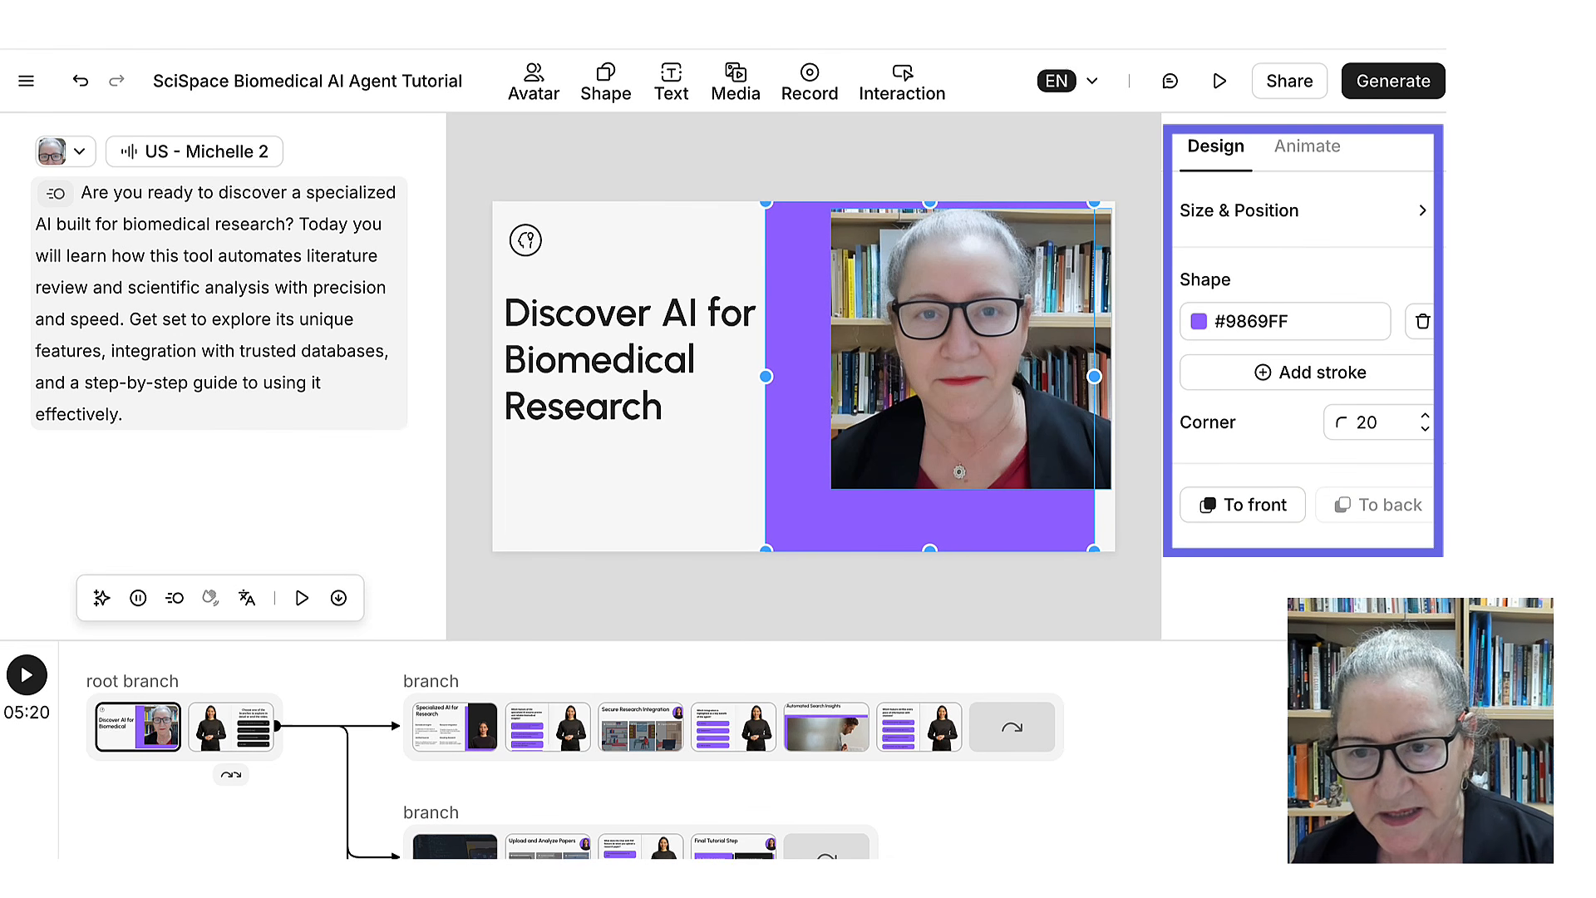
left_click_drag(1094, 377, 1111, 376)
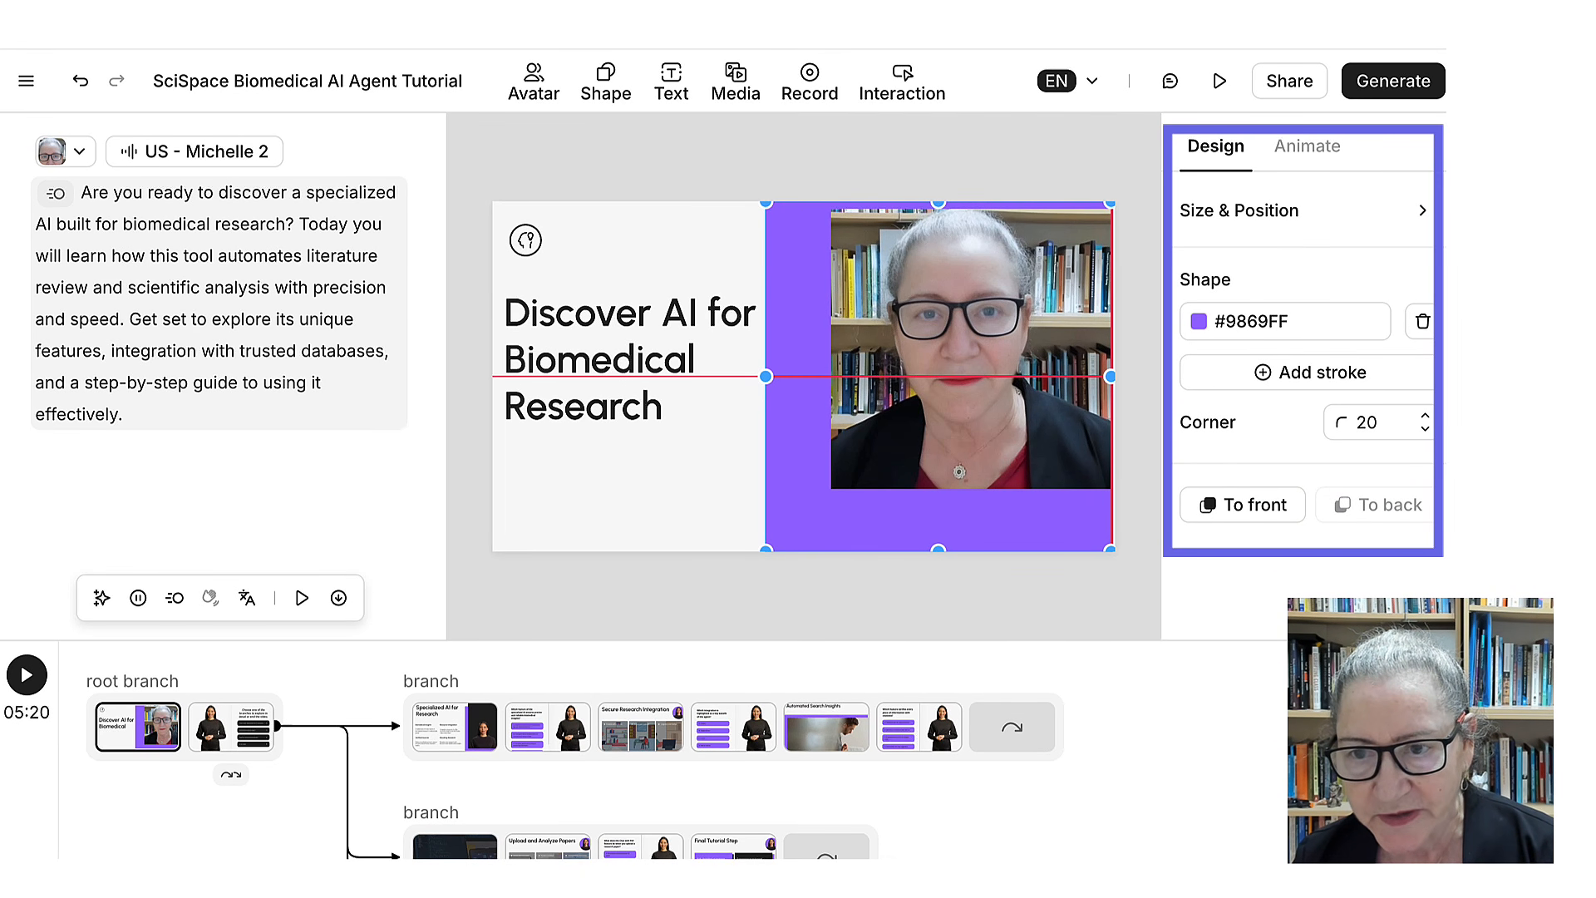
left_click_drag(1110, 377, 1115, 377)
left_click_drag(971, 348, 945, 373)
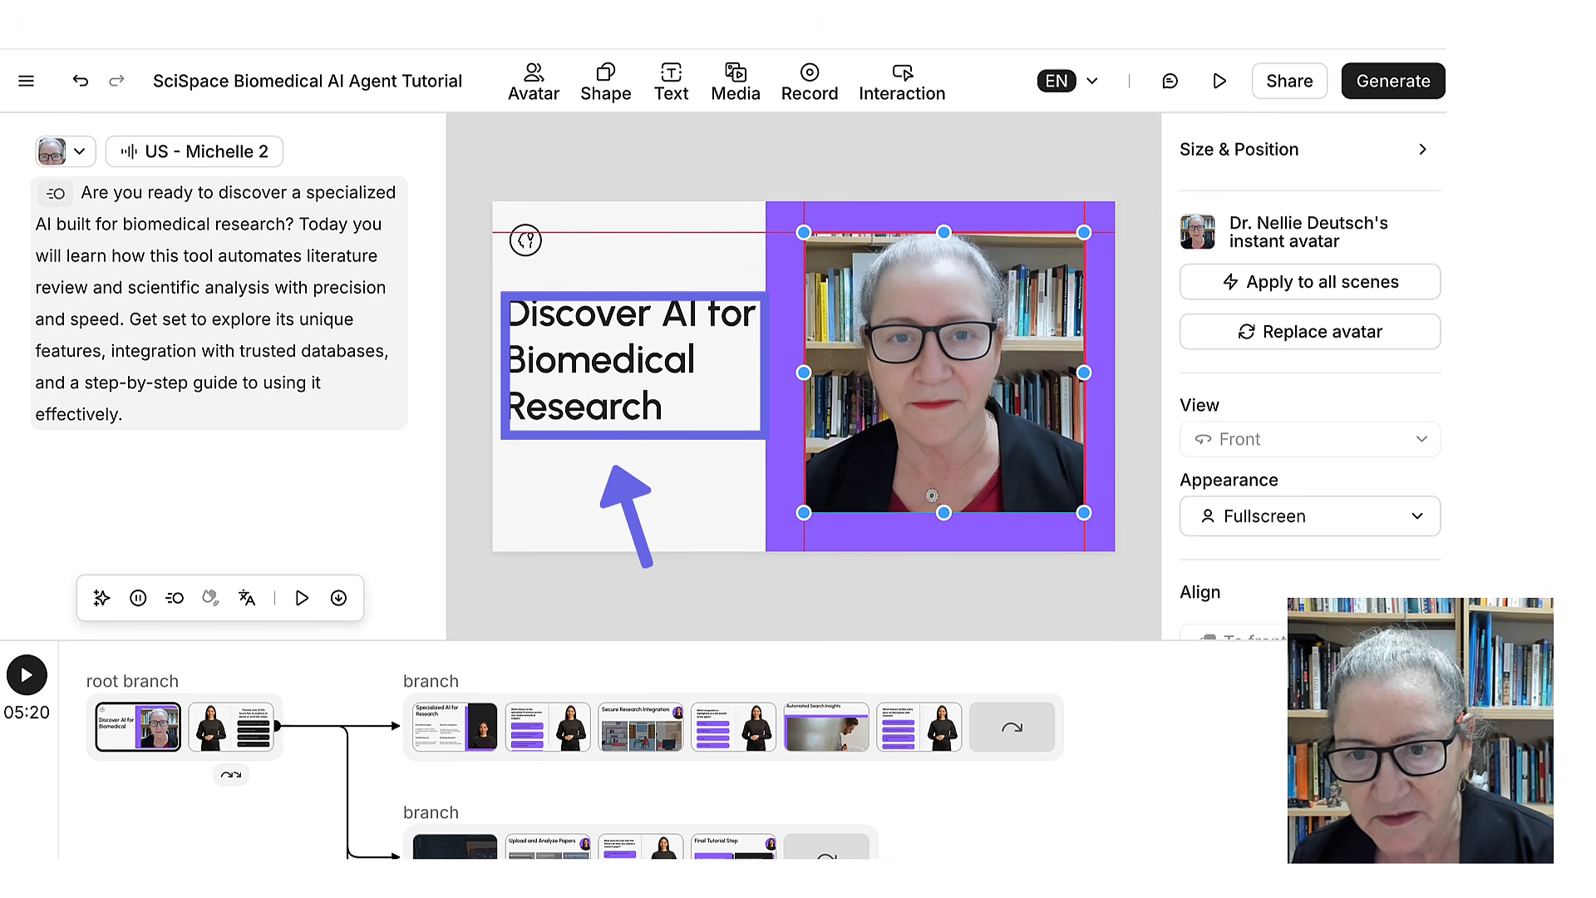
key("Escape")
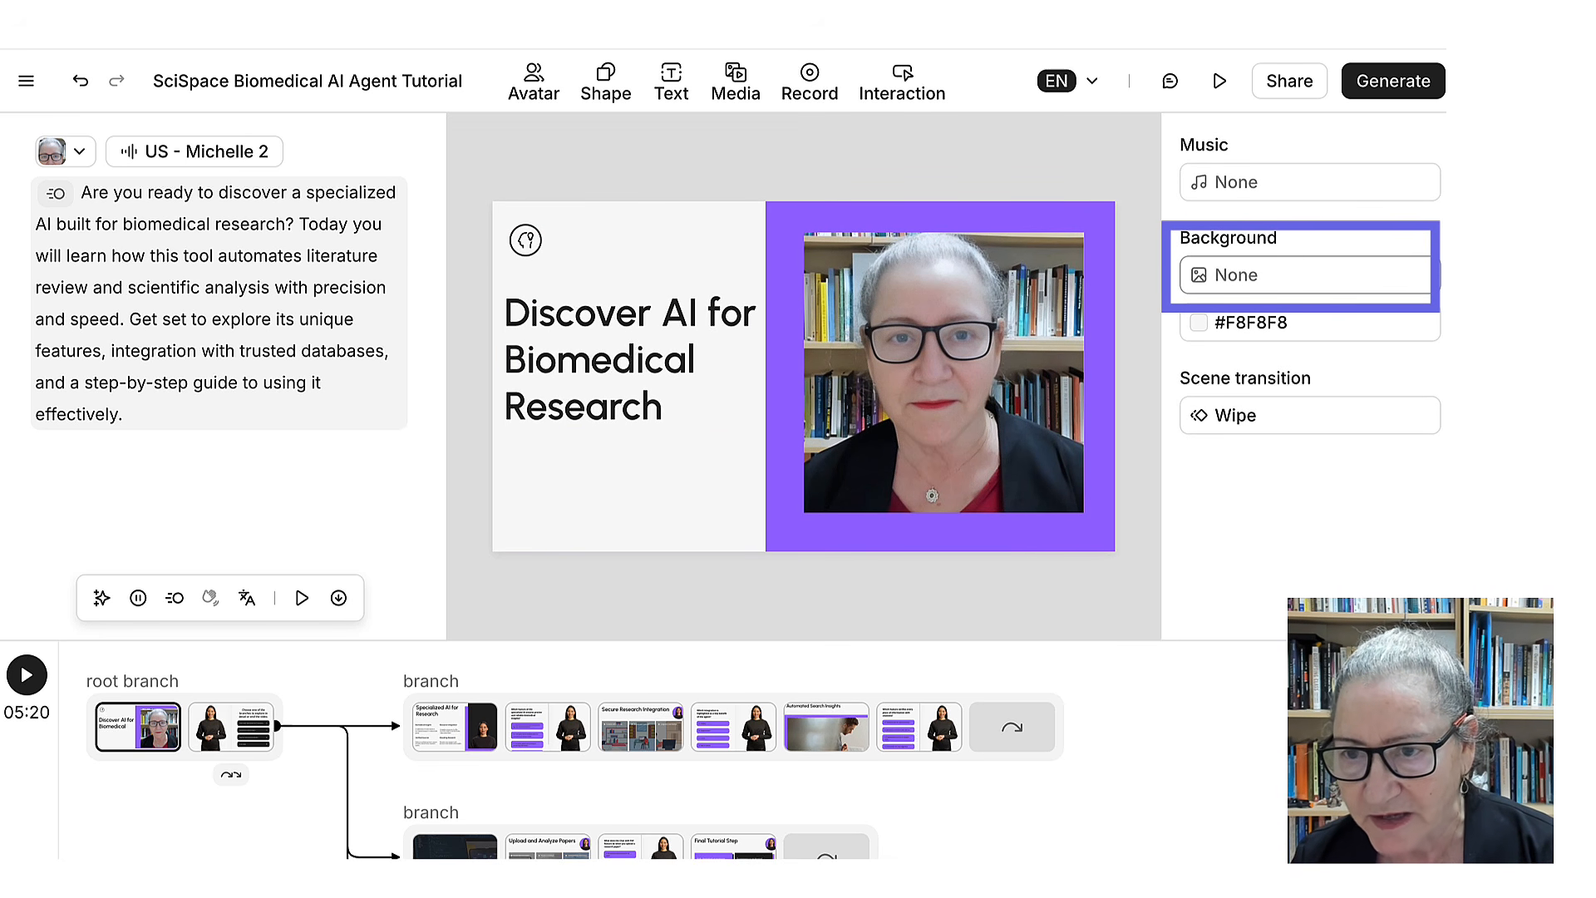
Browse the stock image, stock video and AI image options available for the opening scene's background.
left_click(1309, 275)
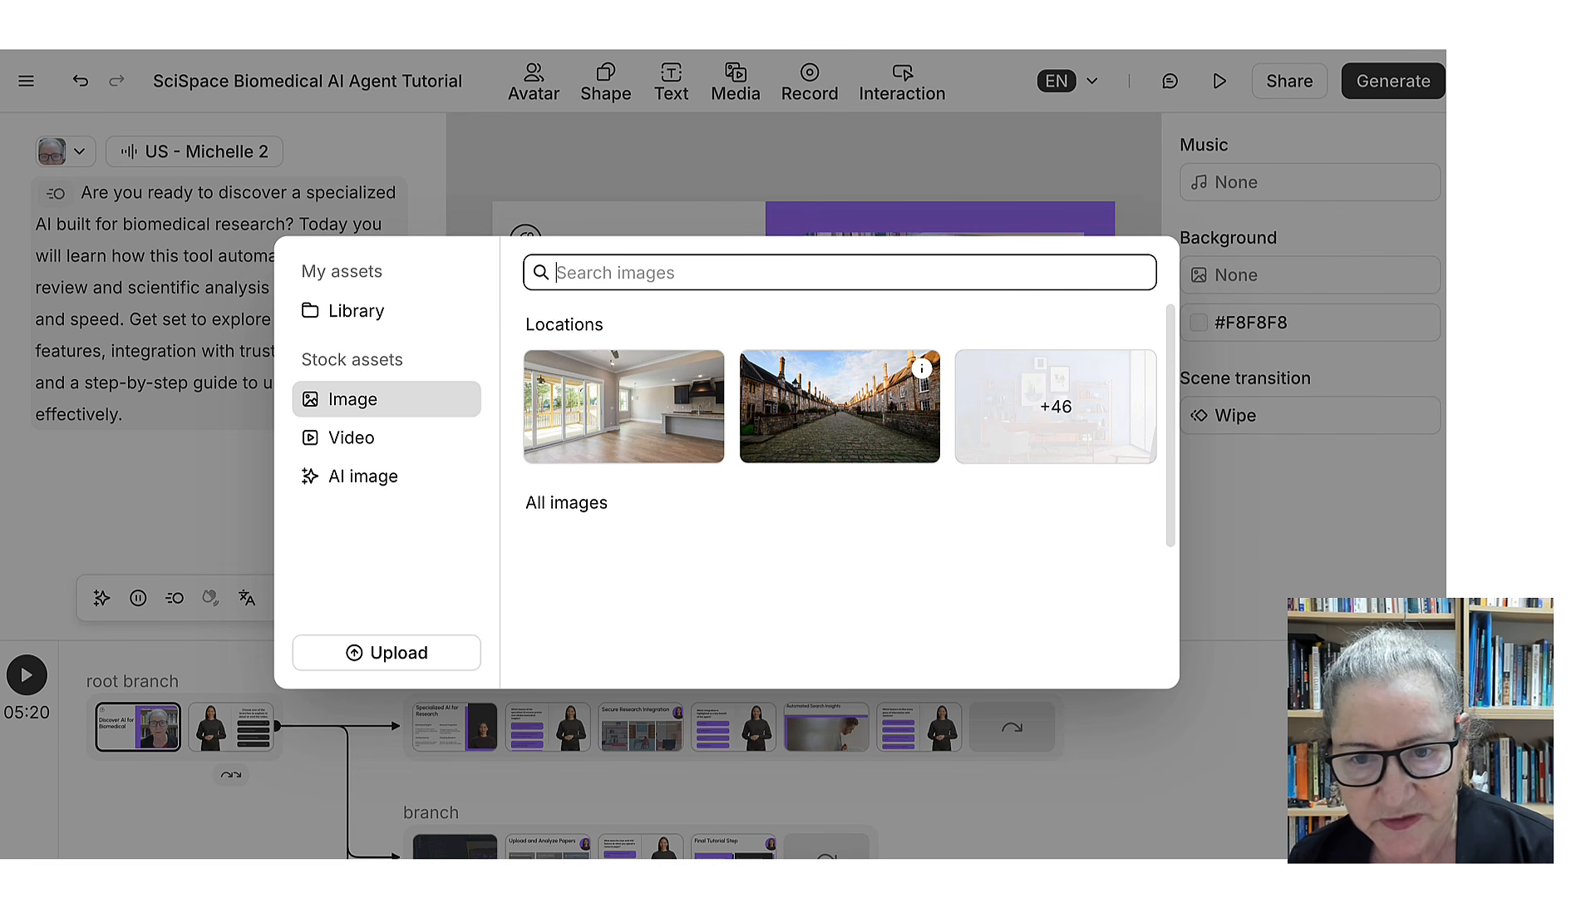
scroll(839, 493, "down", 2)
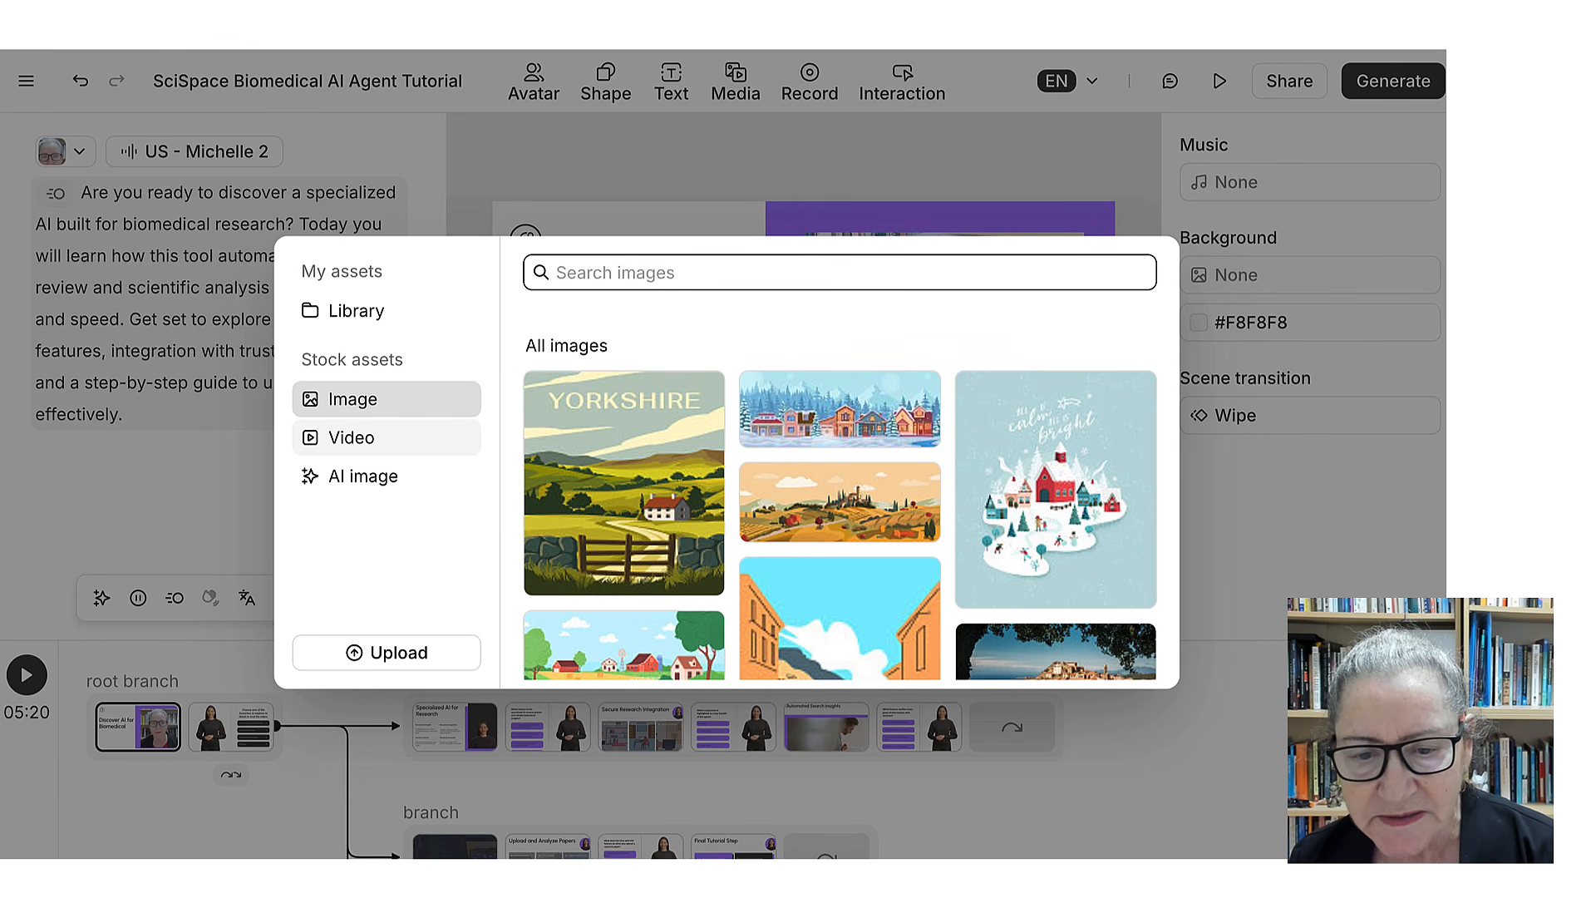
left_click(366, 437)
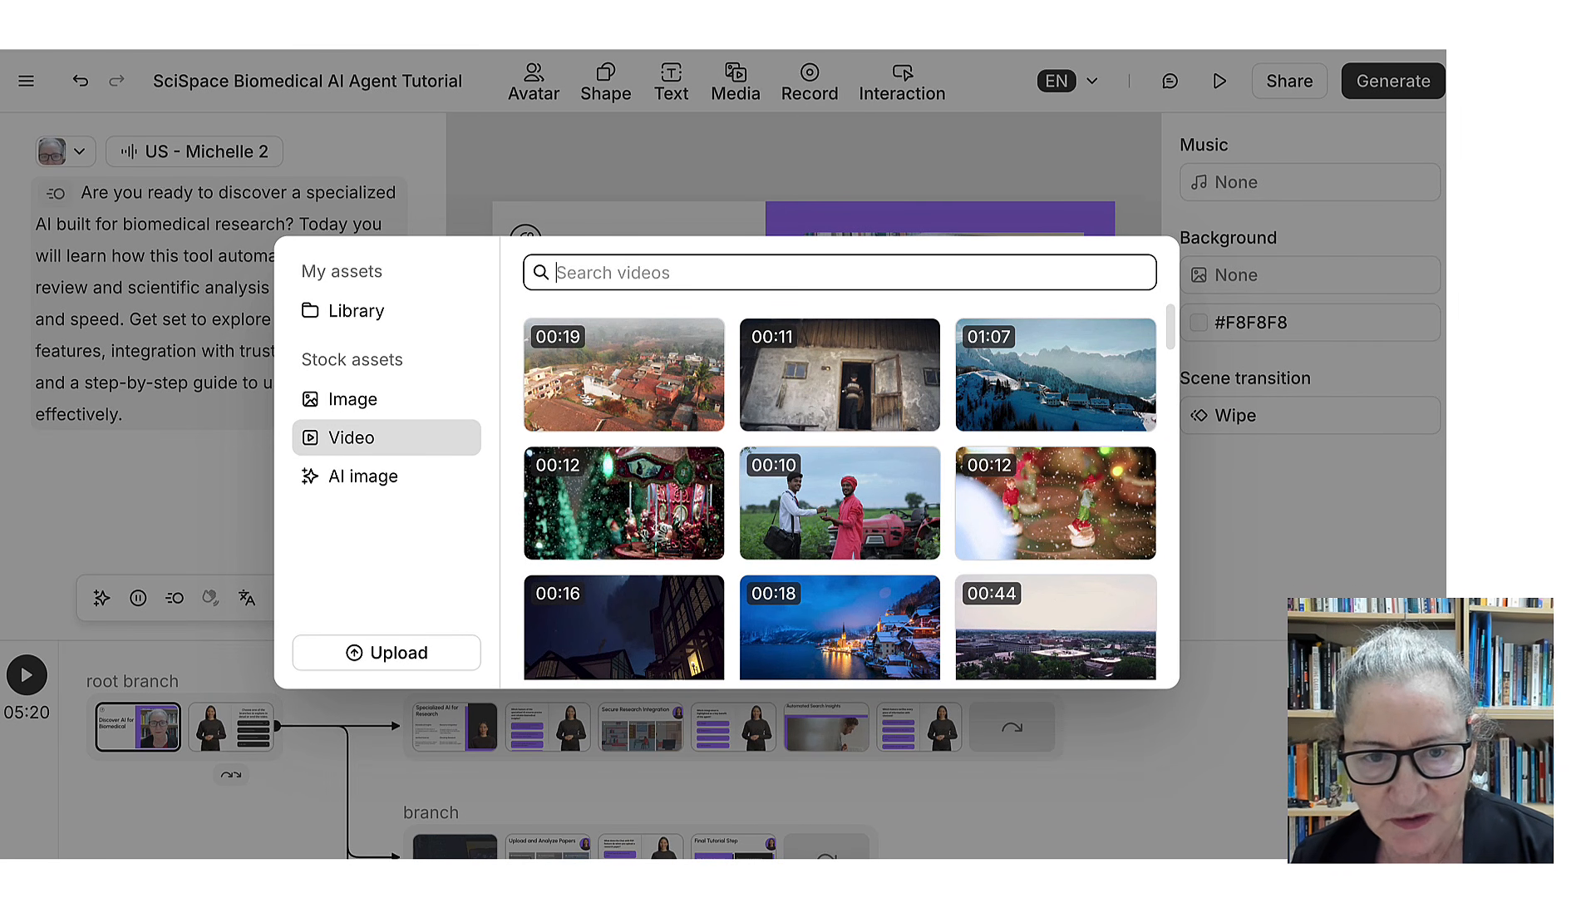
scroll(840, 499, "down", 5)
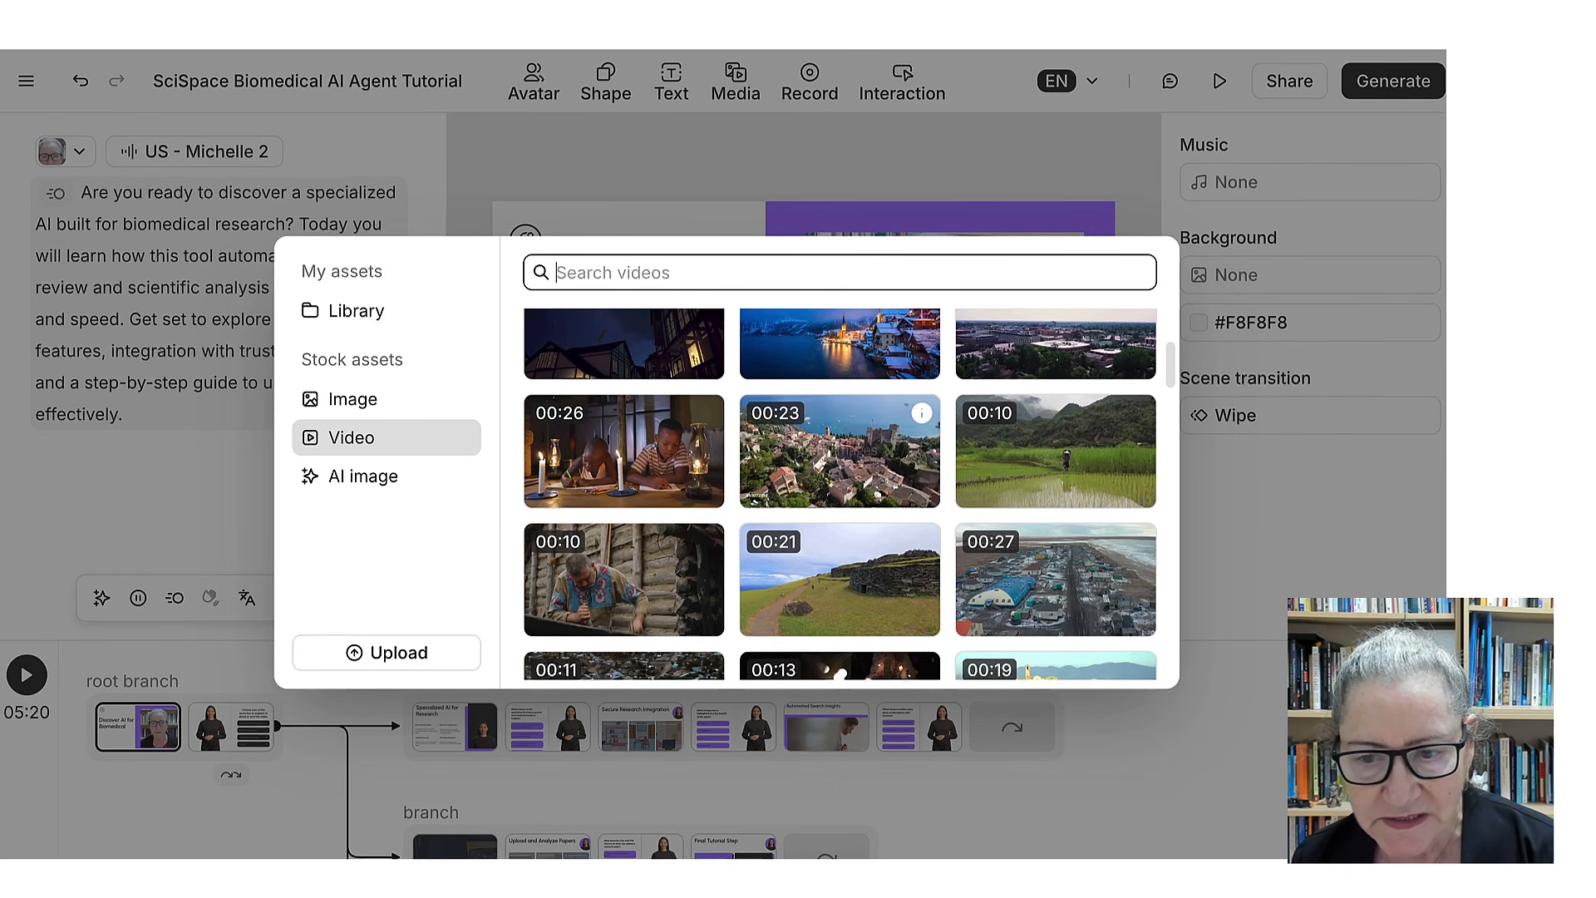
scroll(840, 499, "down", 2)
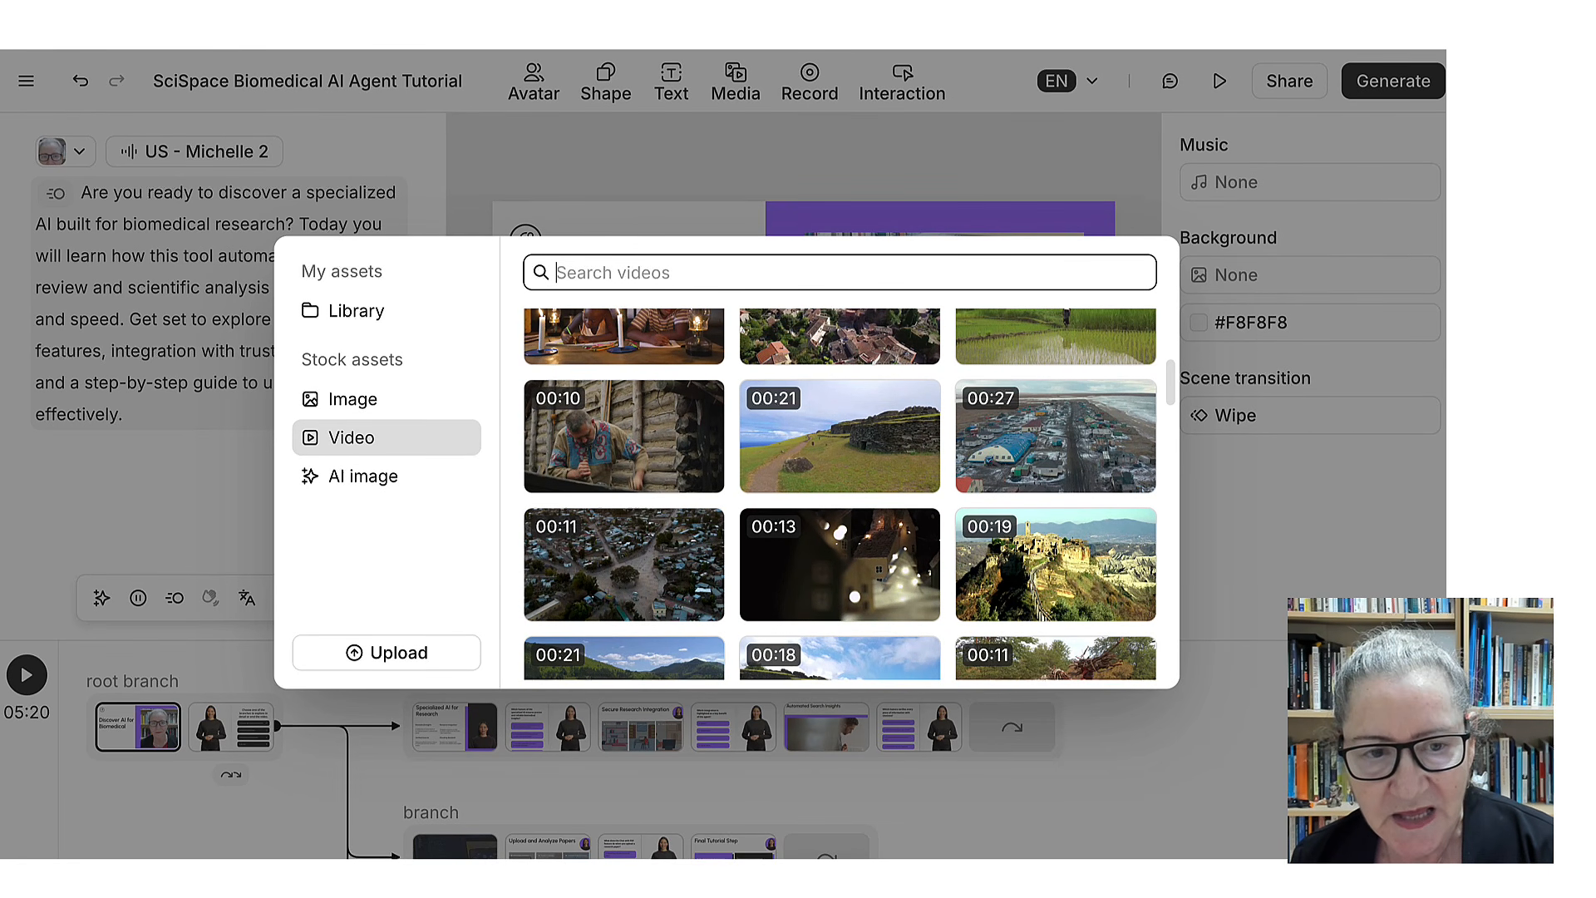
left_click(364, 475)
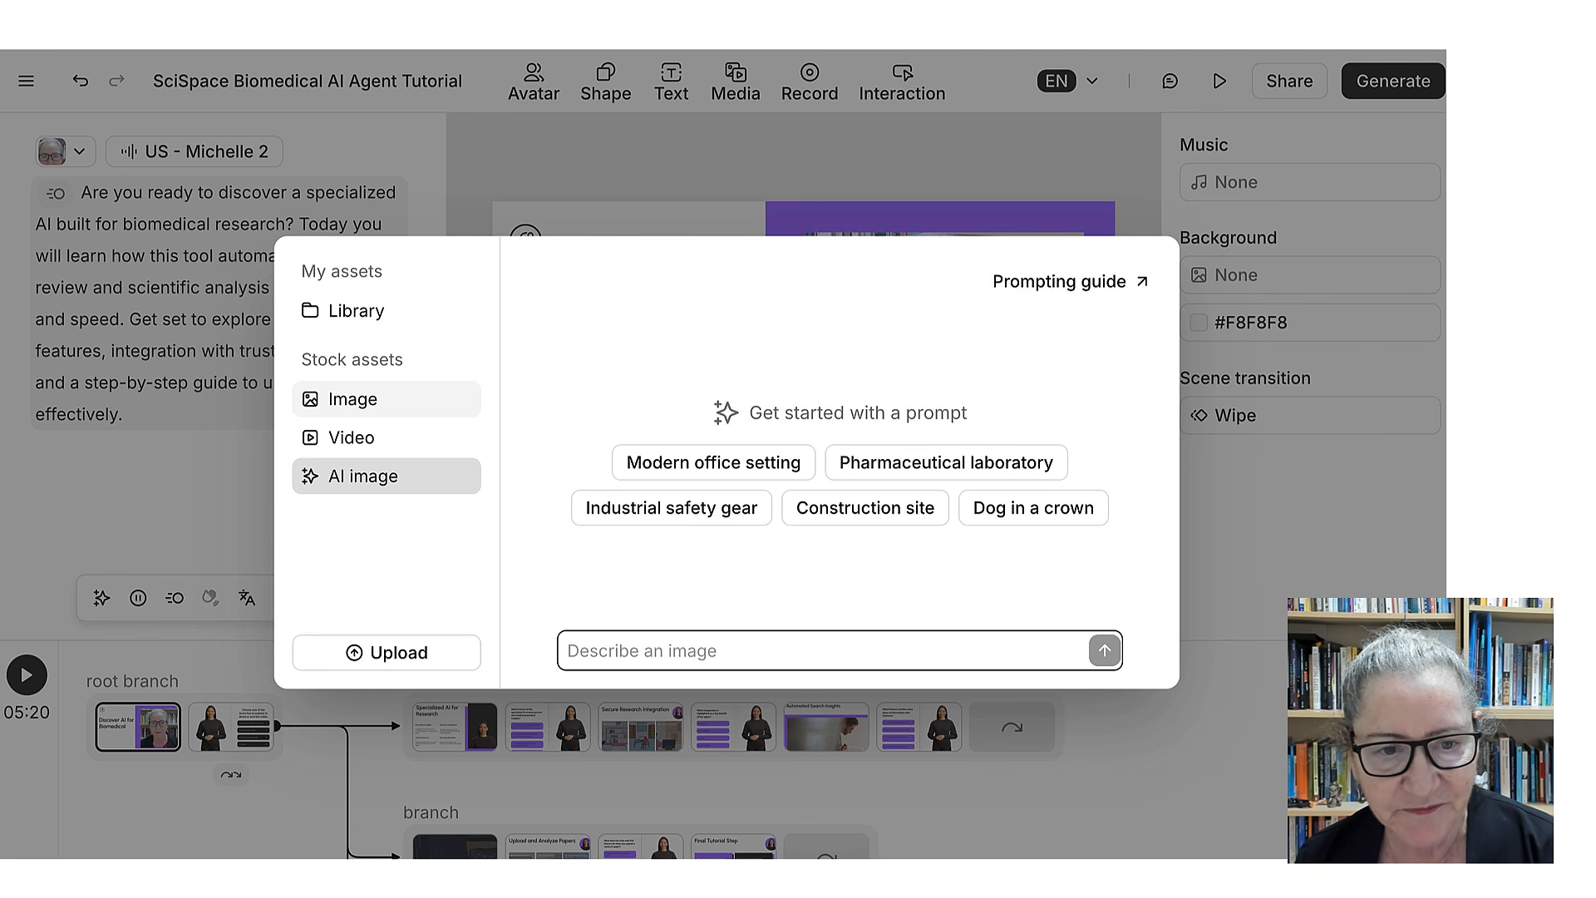
left_click(387, 399)
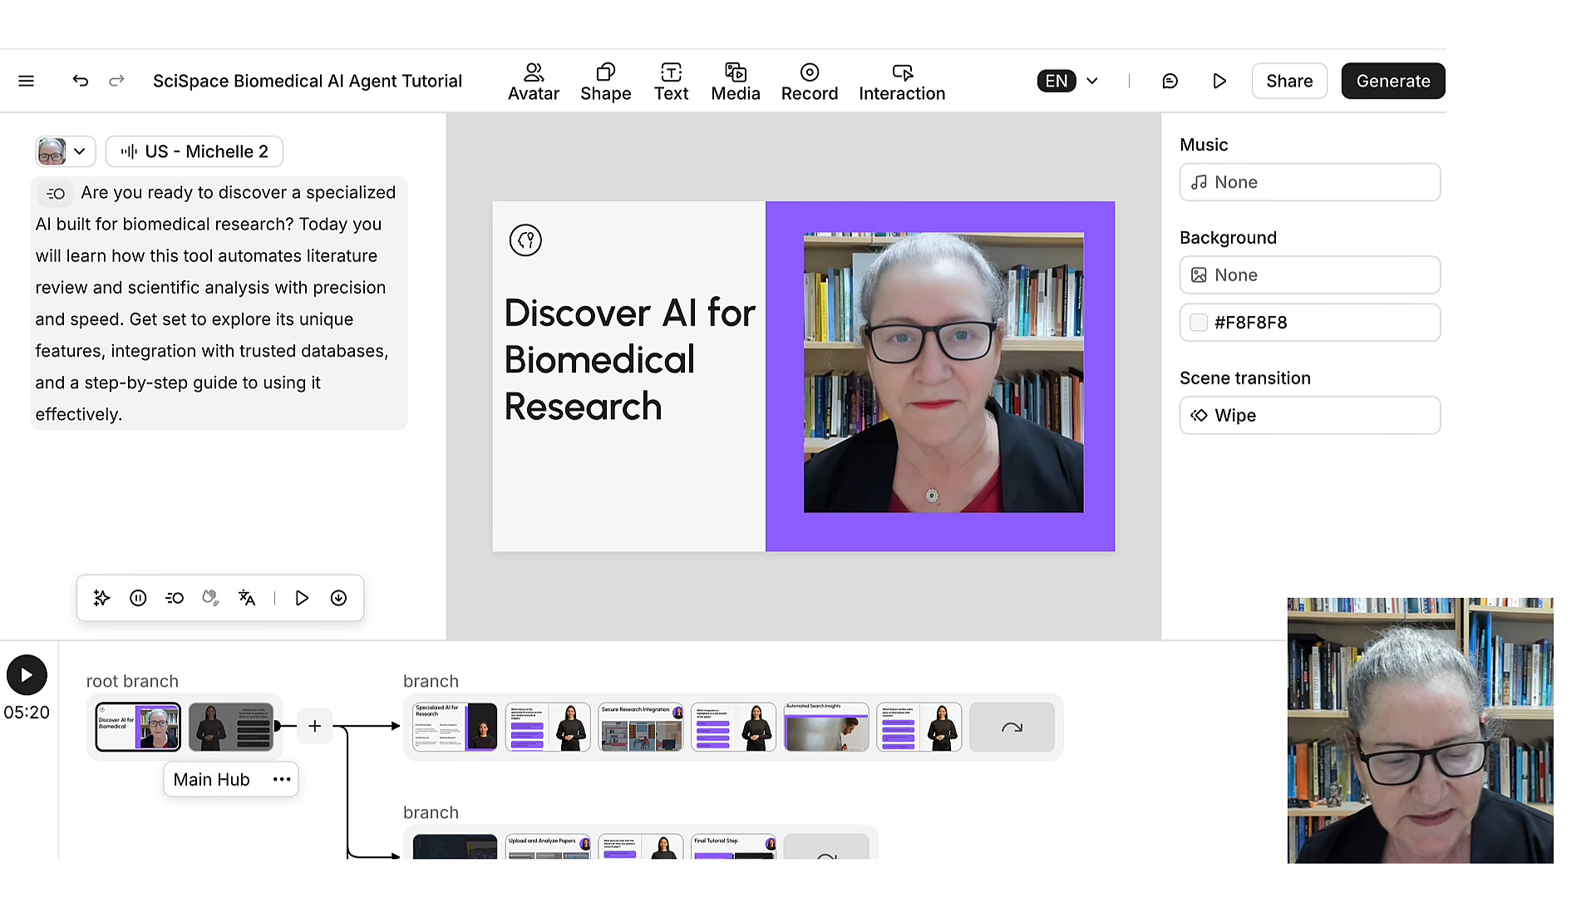
Apply the presenter's cloned voice to the Main Hub branch-selection scene only.
left_click(231, 726)
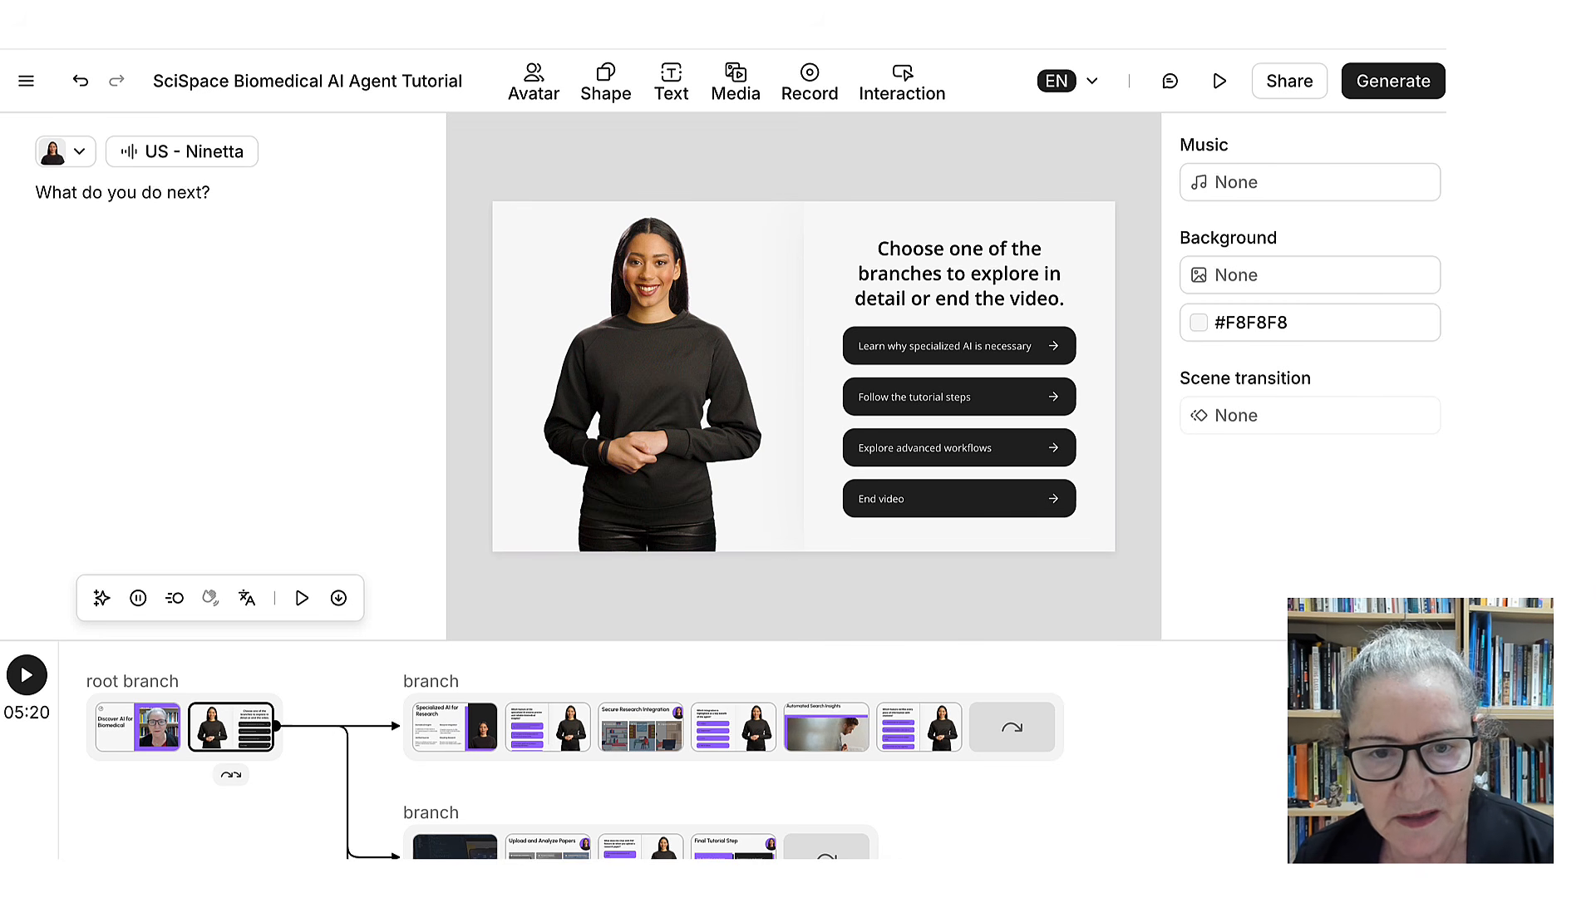
left_click(652, 357)
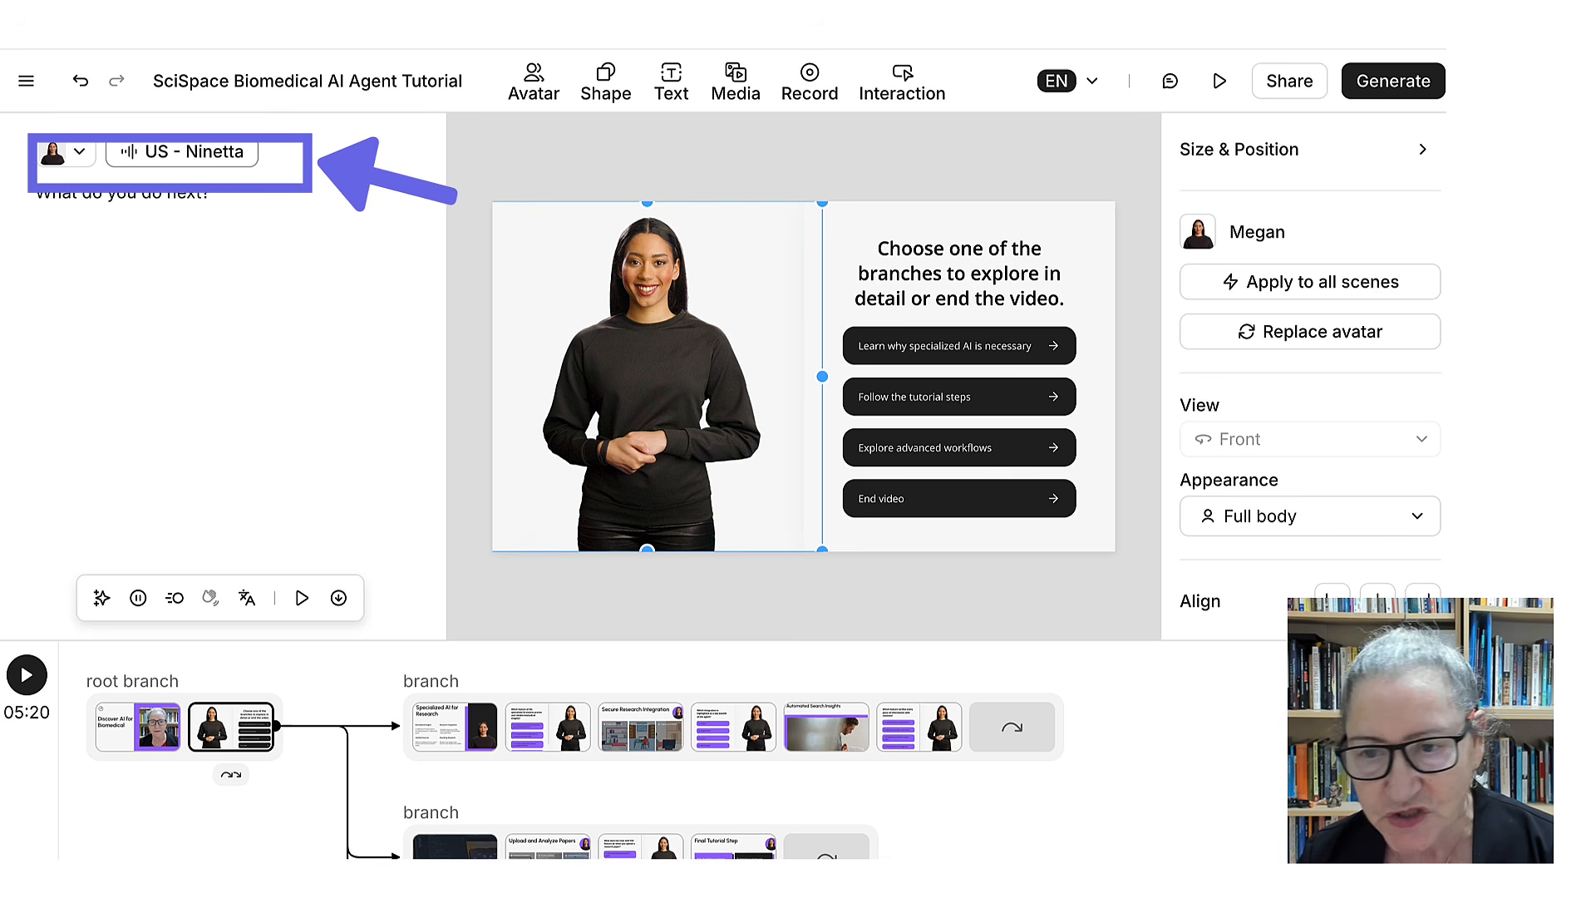
left_click(181, 151)
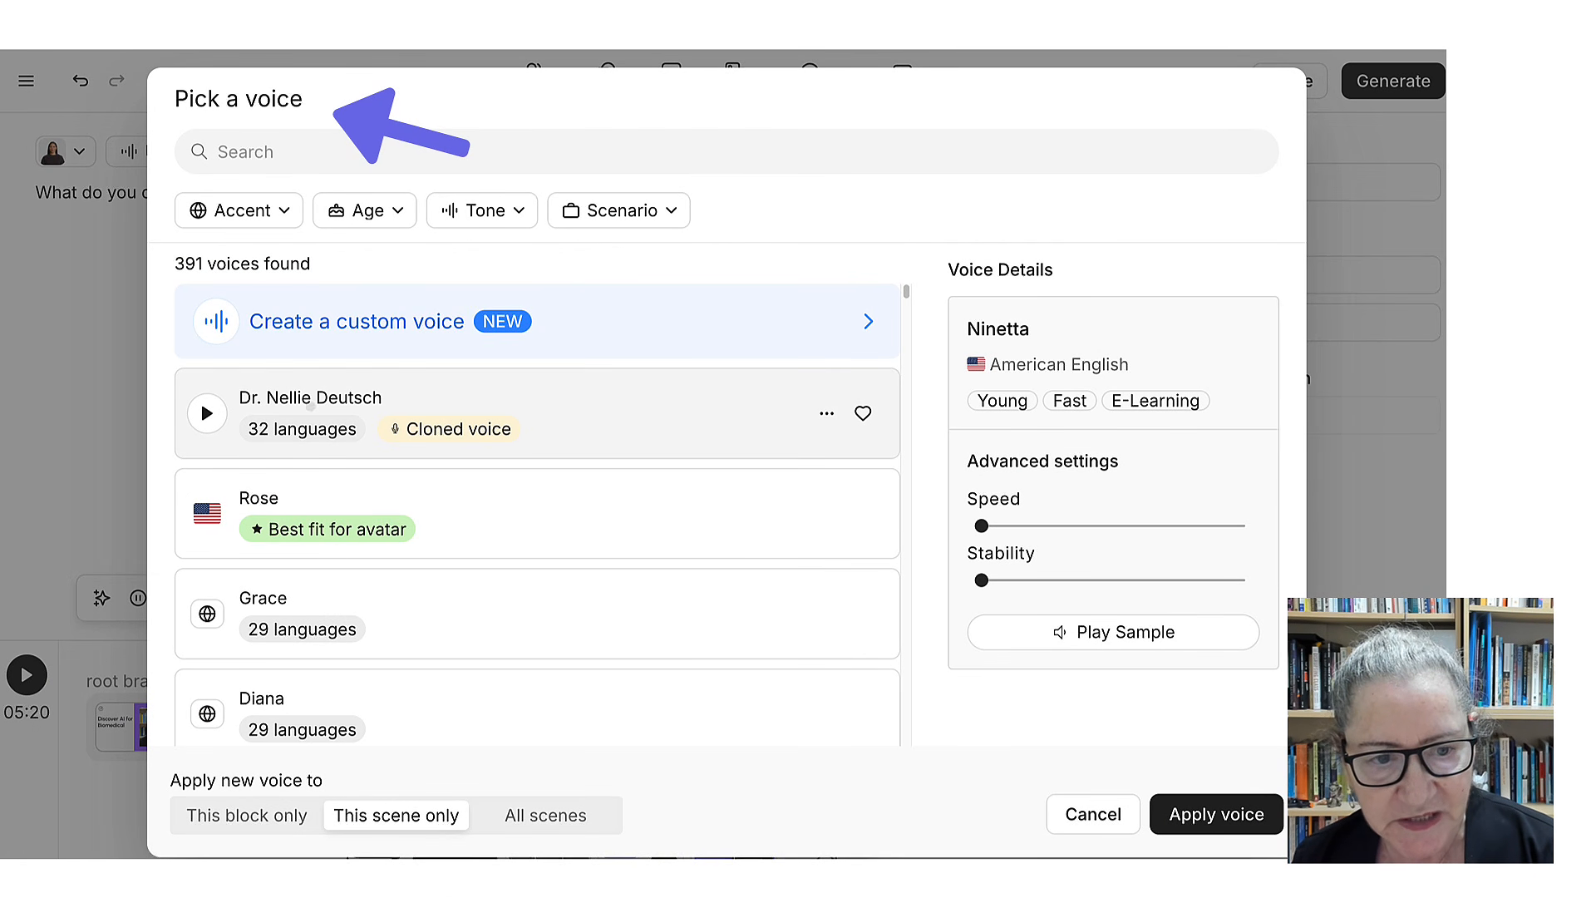
left_click(310, 406)
left_click(1216, 814)
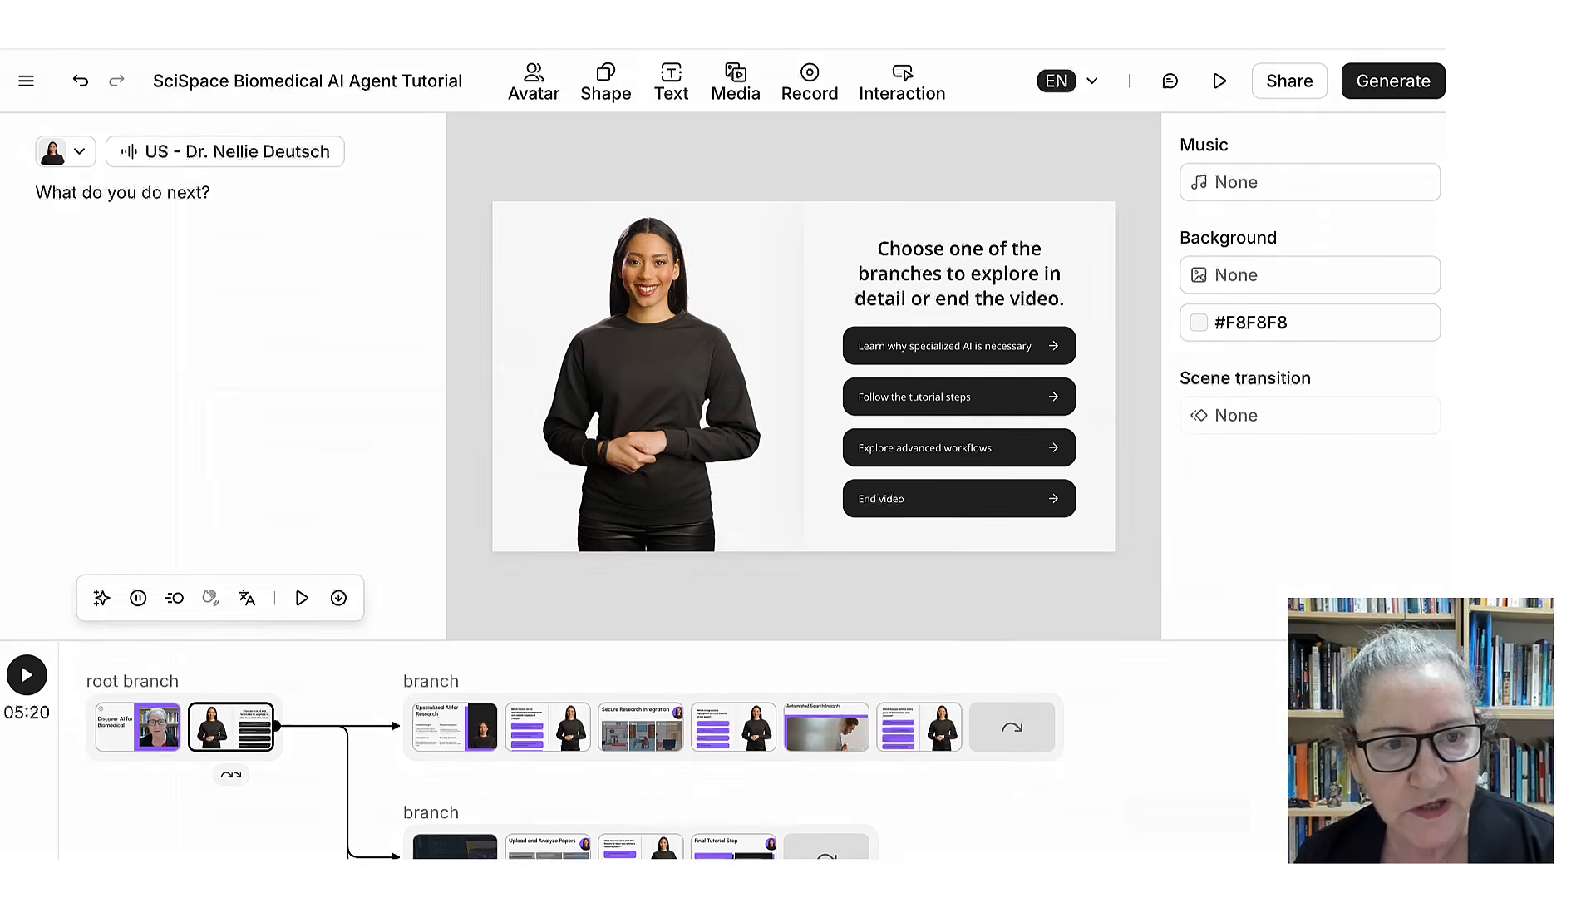
Add the presenter's named instant avatar to the Main Hub scene as a new avatar.
left_click(65, 151)
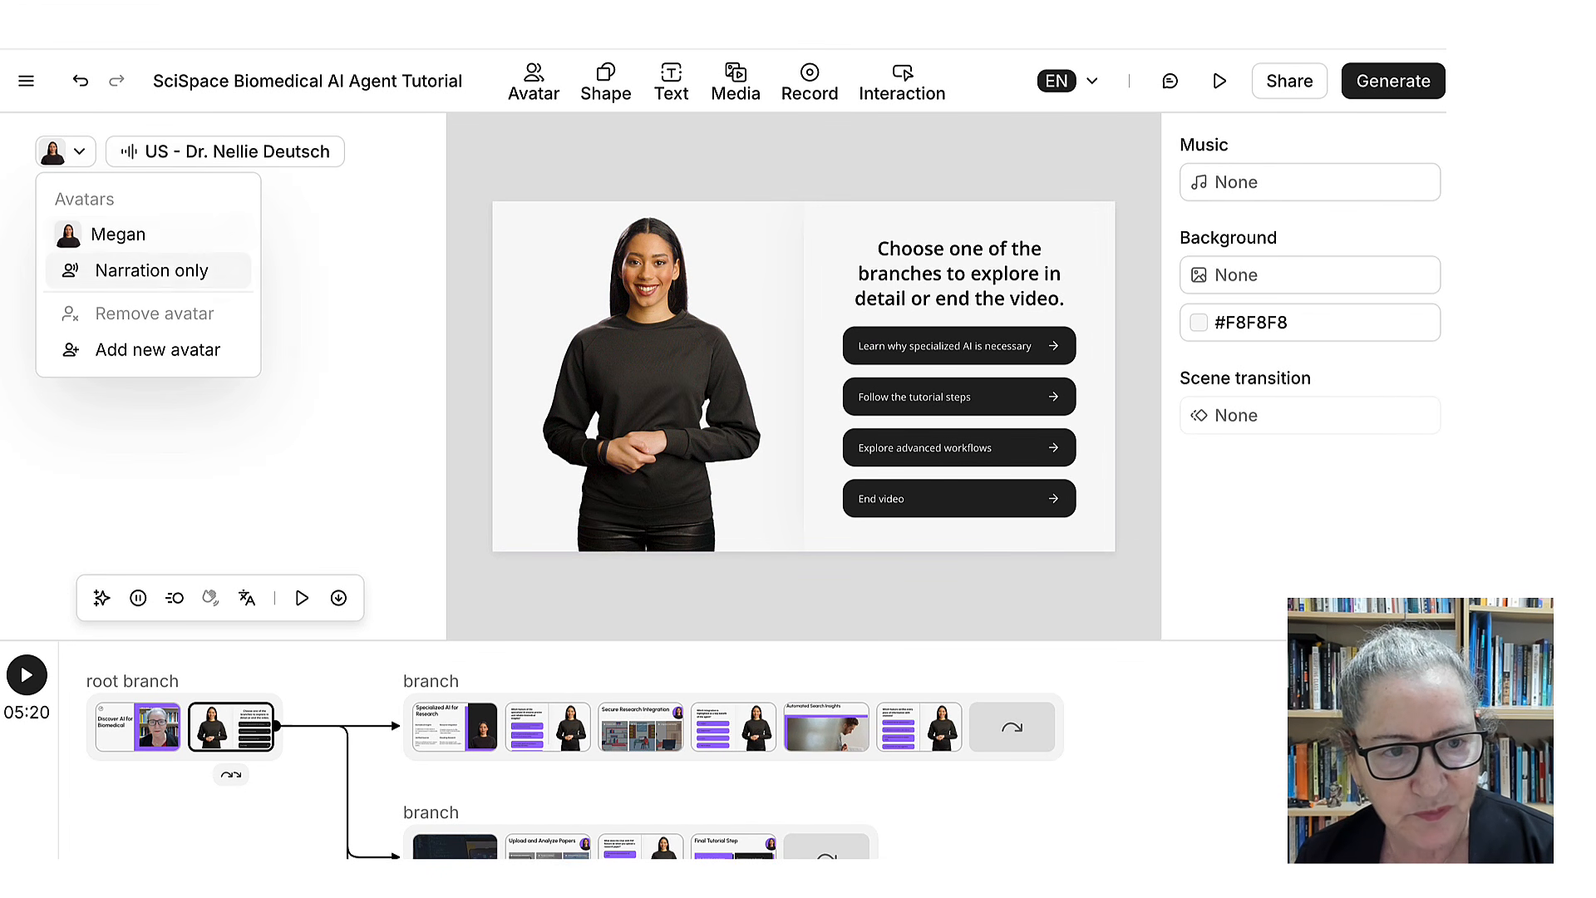
left_click(158, 349)
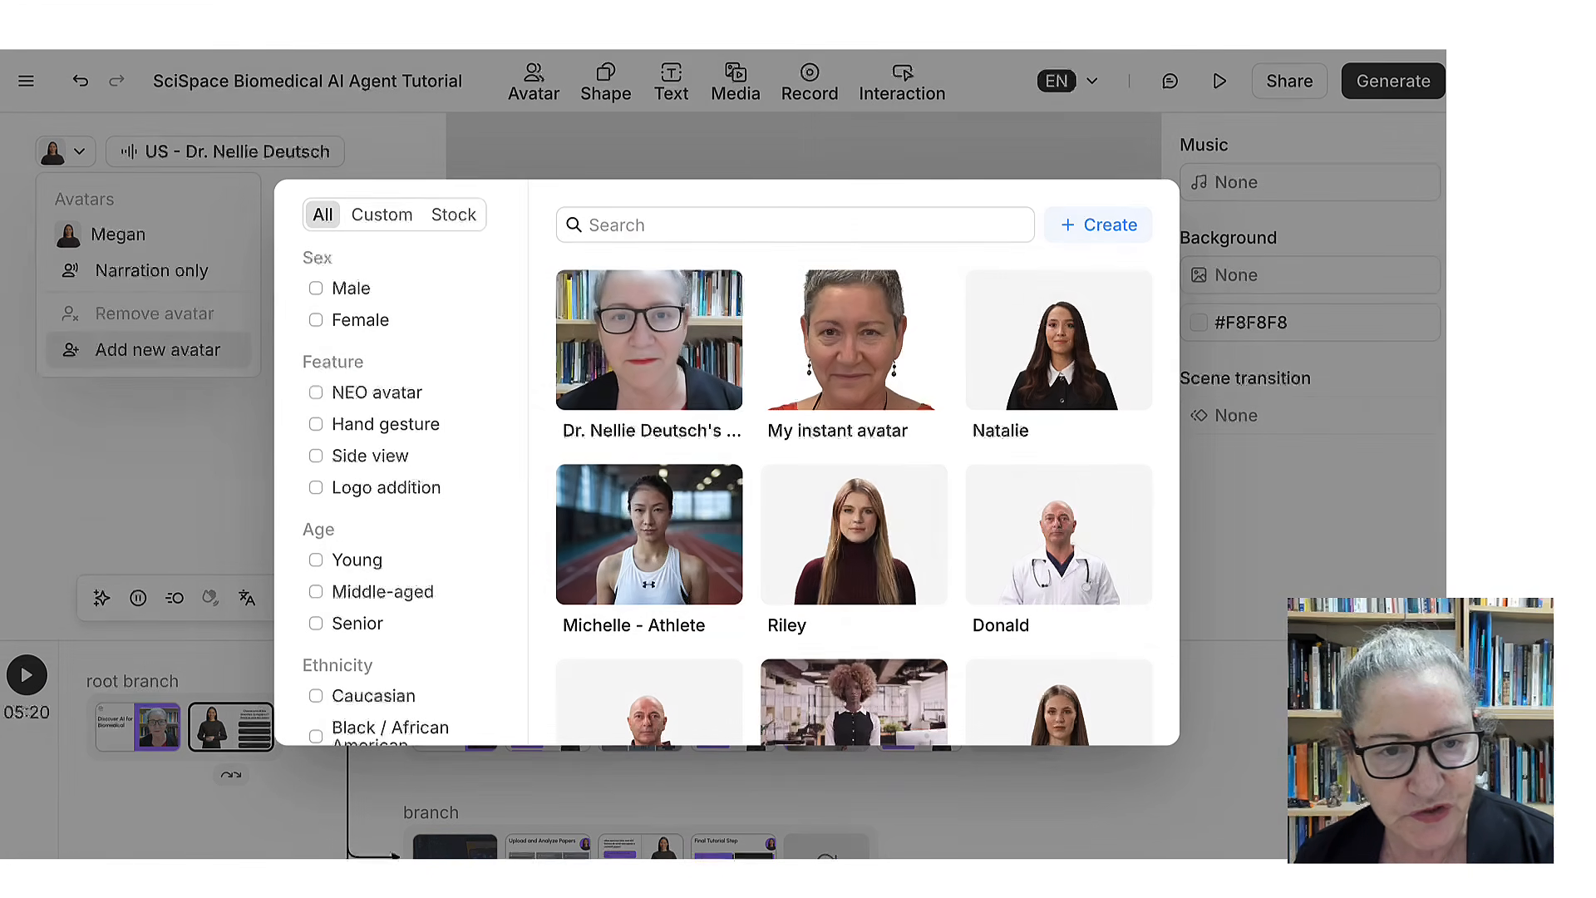
left_click(717, 392)
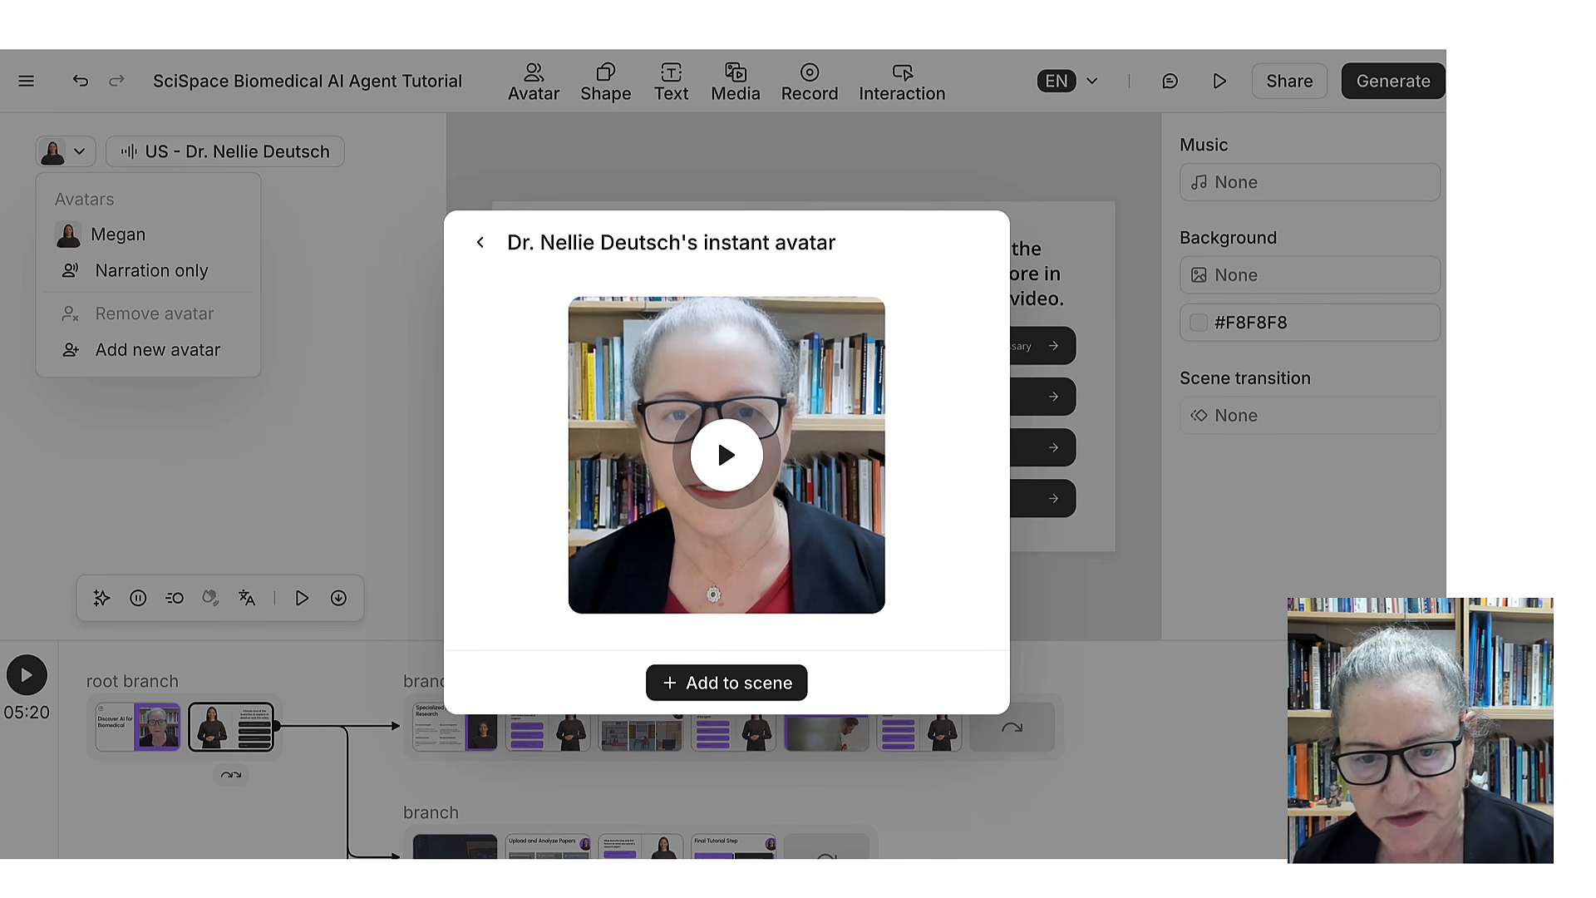
left_click(727, 683)
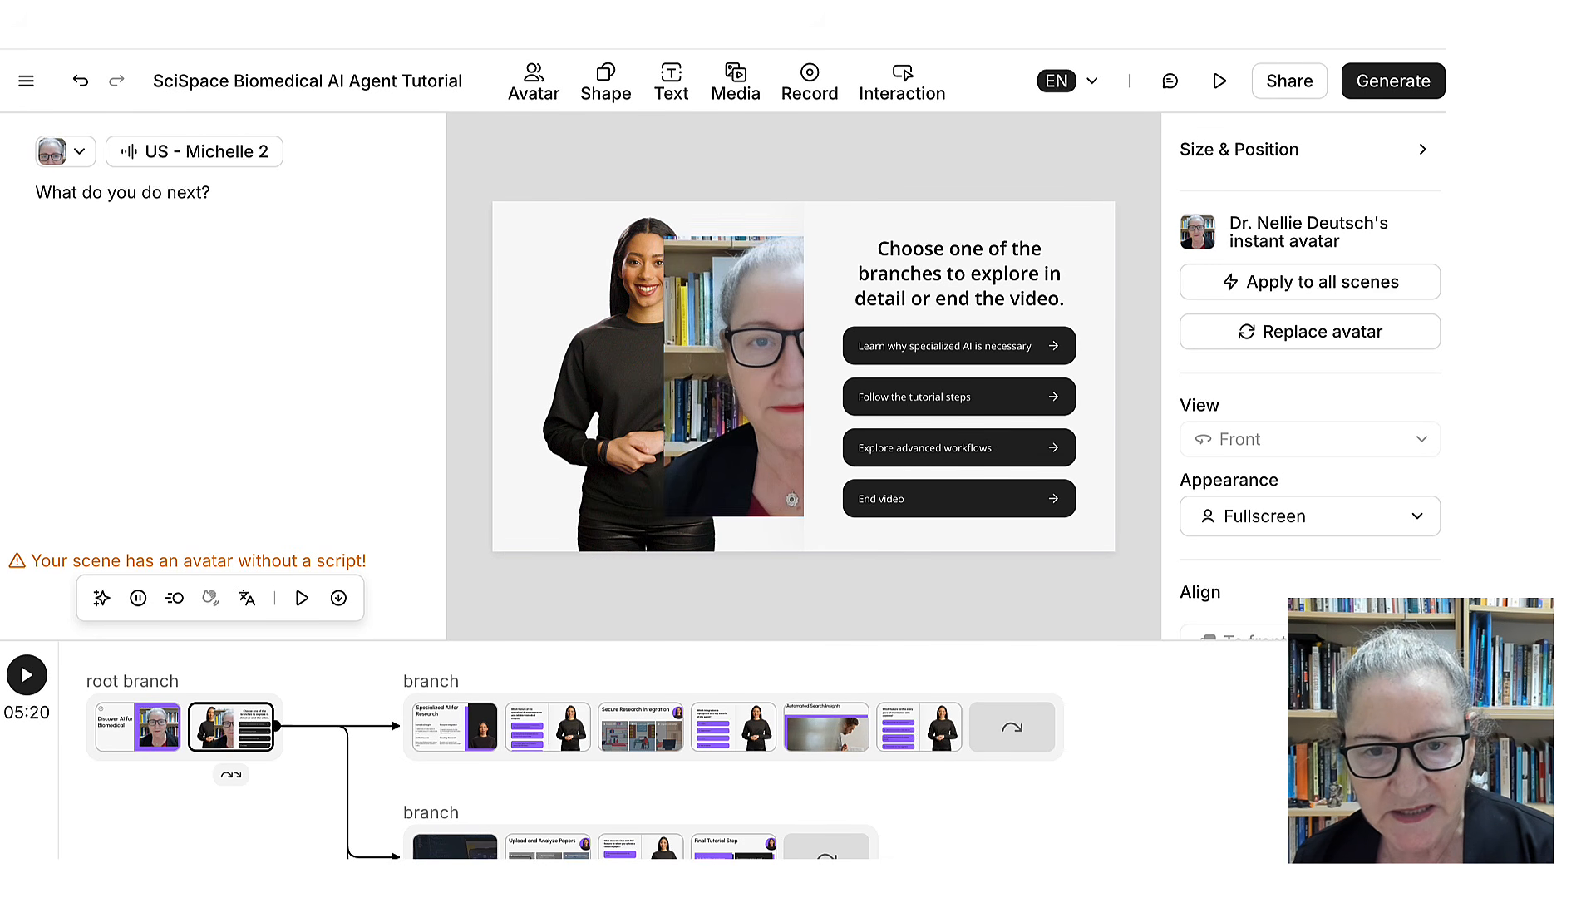
Enlarge and position the presenter's avatar to fill the half of the Main Hub slide beside the branch choices, covering the stock avatar.
left_click_drag(664, 355, 656, 353)
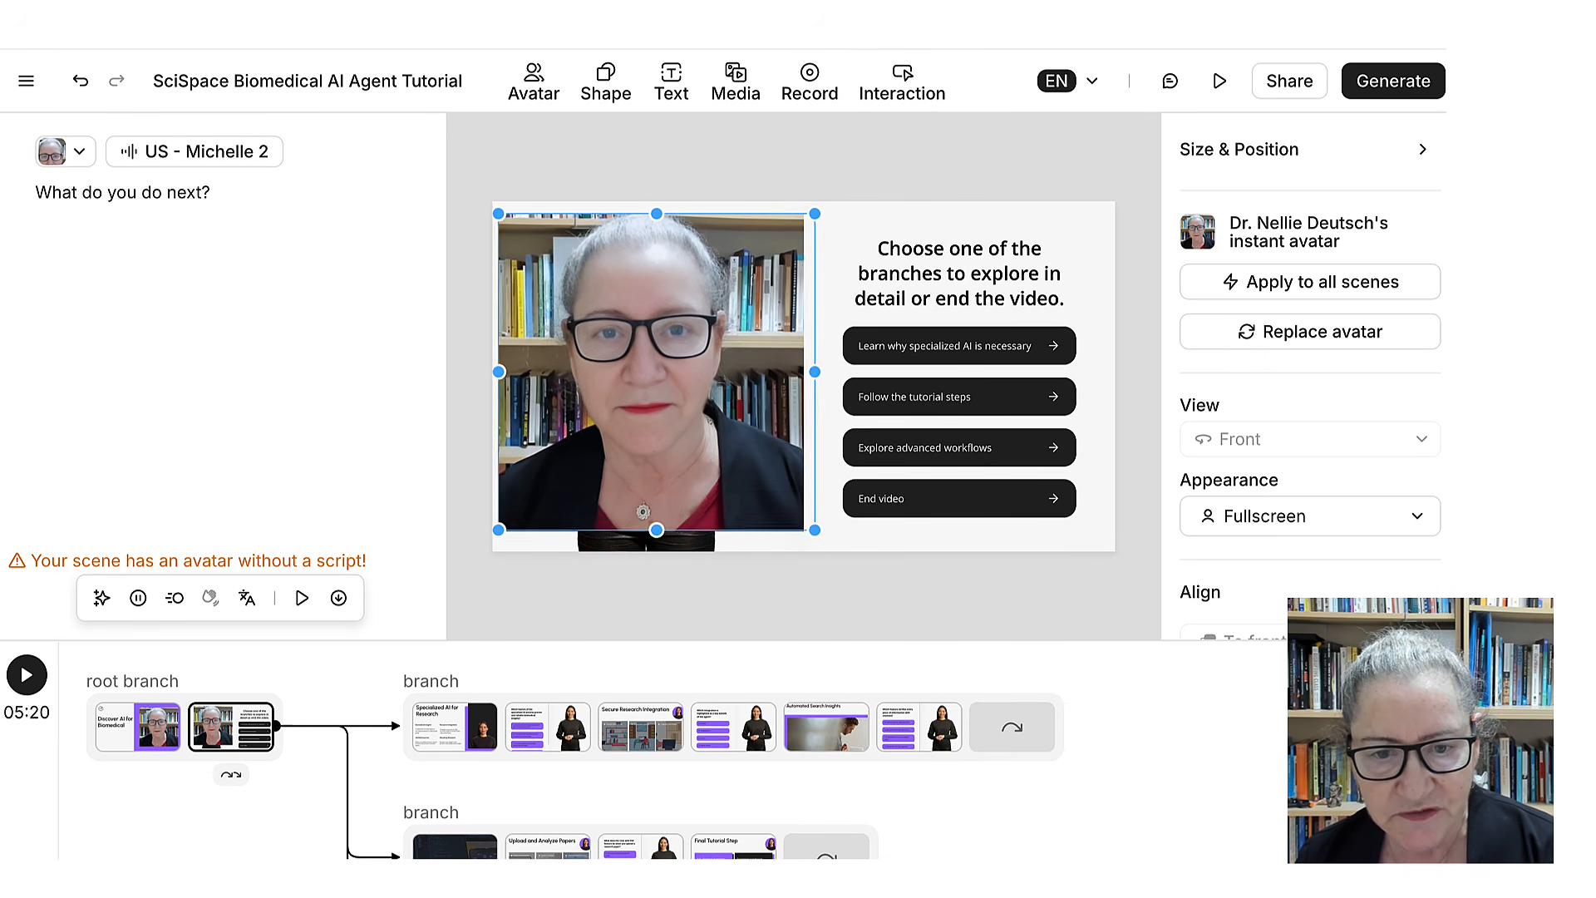
left_click_drag(657, 213, 657, 202)
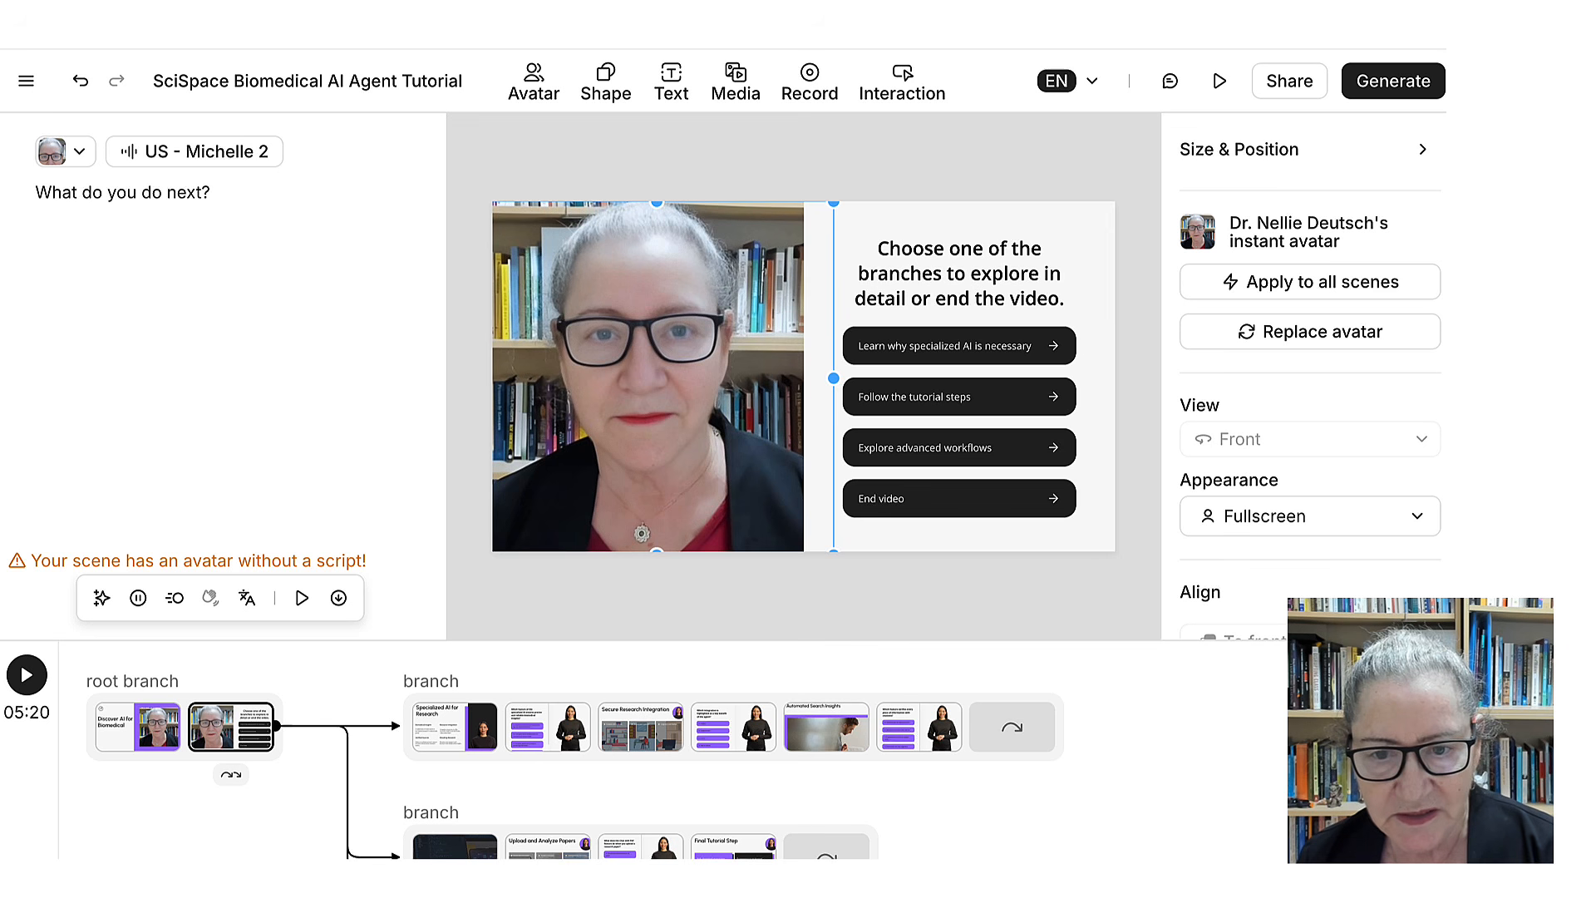
left_click(862, 602)
left_click_drag(649, 374, 660, 374)
left_click(1125, 166)
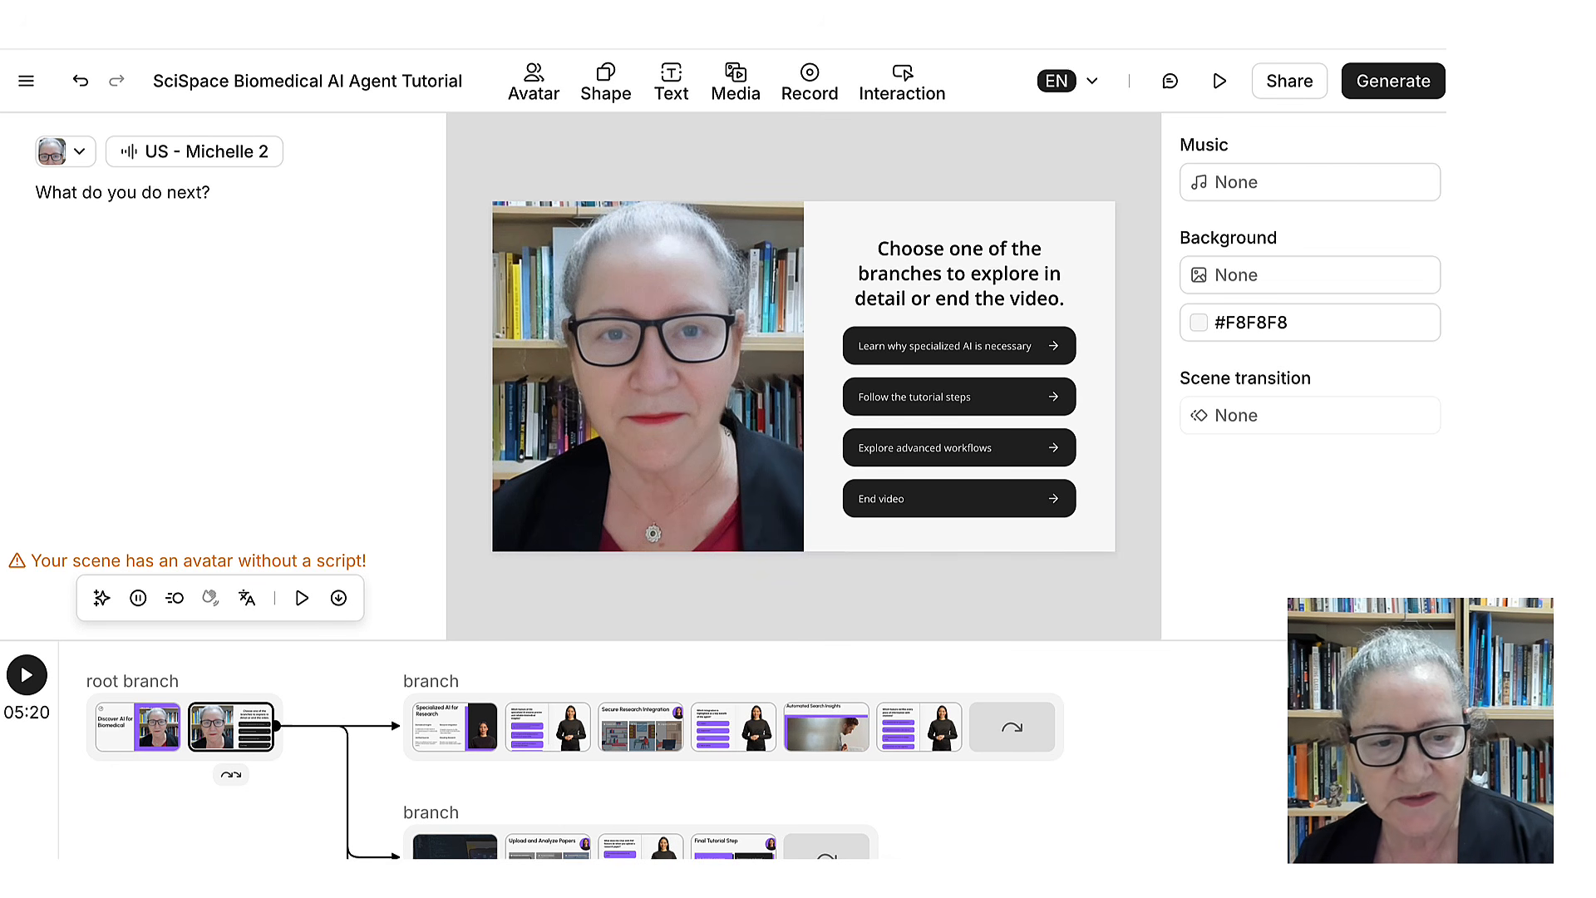
Delete the stock avatar from the Specialized AI for Research scene and apply the presenter's cloned voice to that scene only.
mouse_move(231, 728)
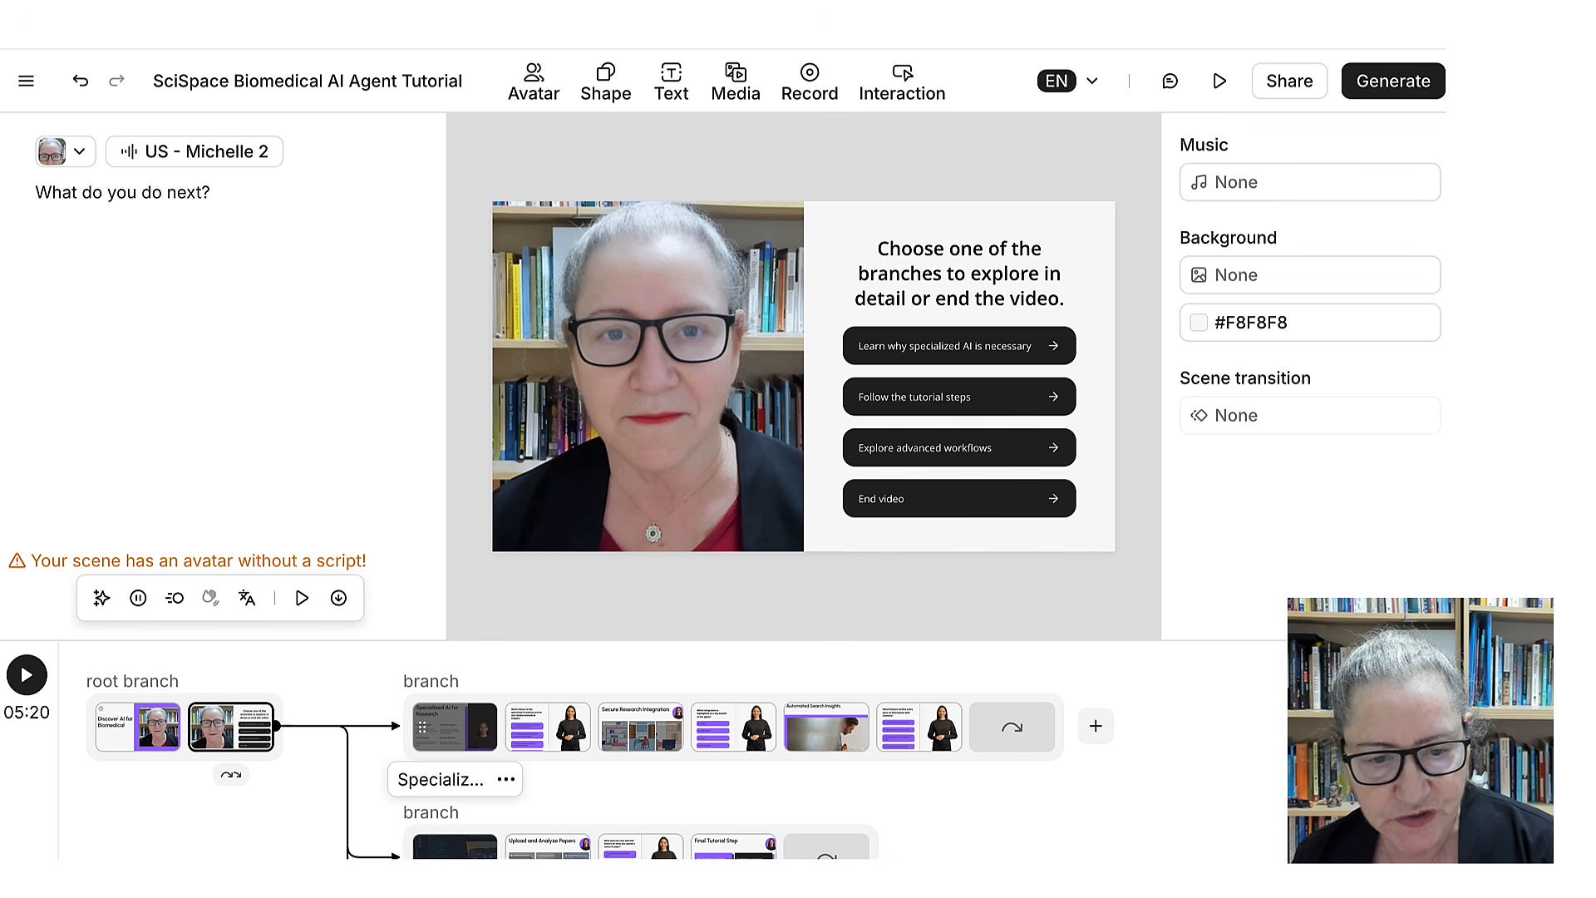
left_click(455, 728)
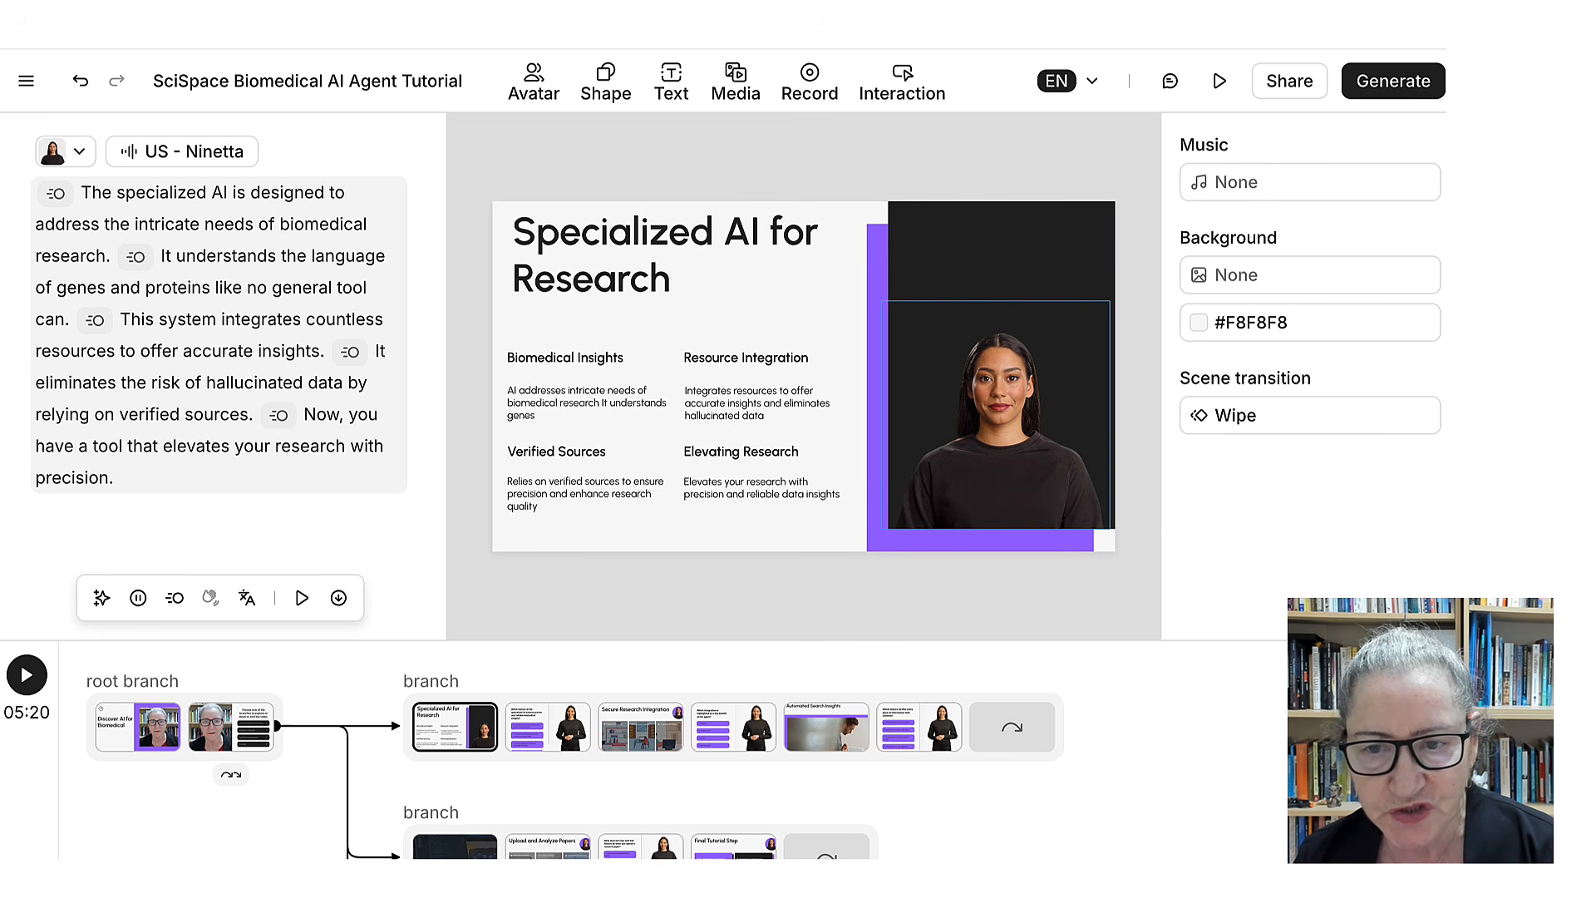
left_click(998, 416)
key("Delete")
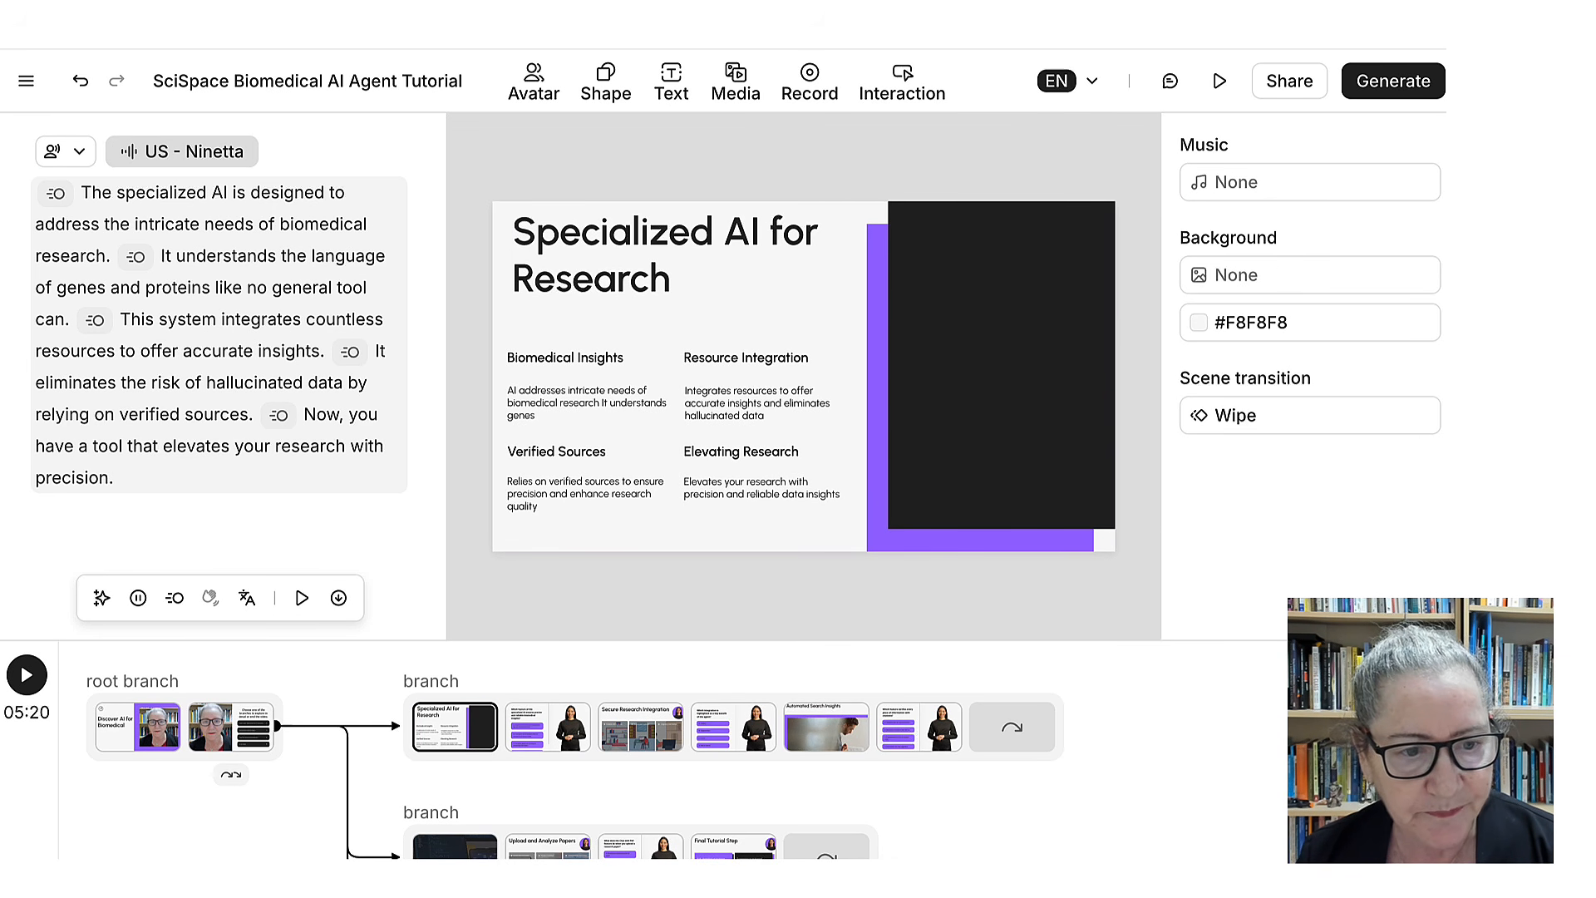
left_click(181, 151)
left_click(305, 411)
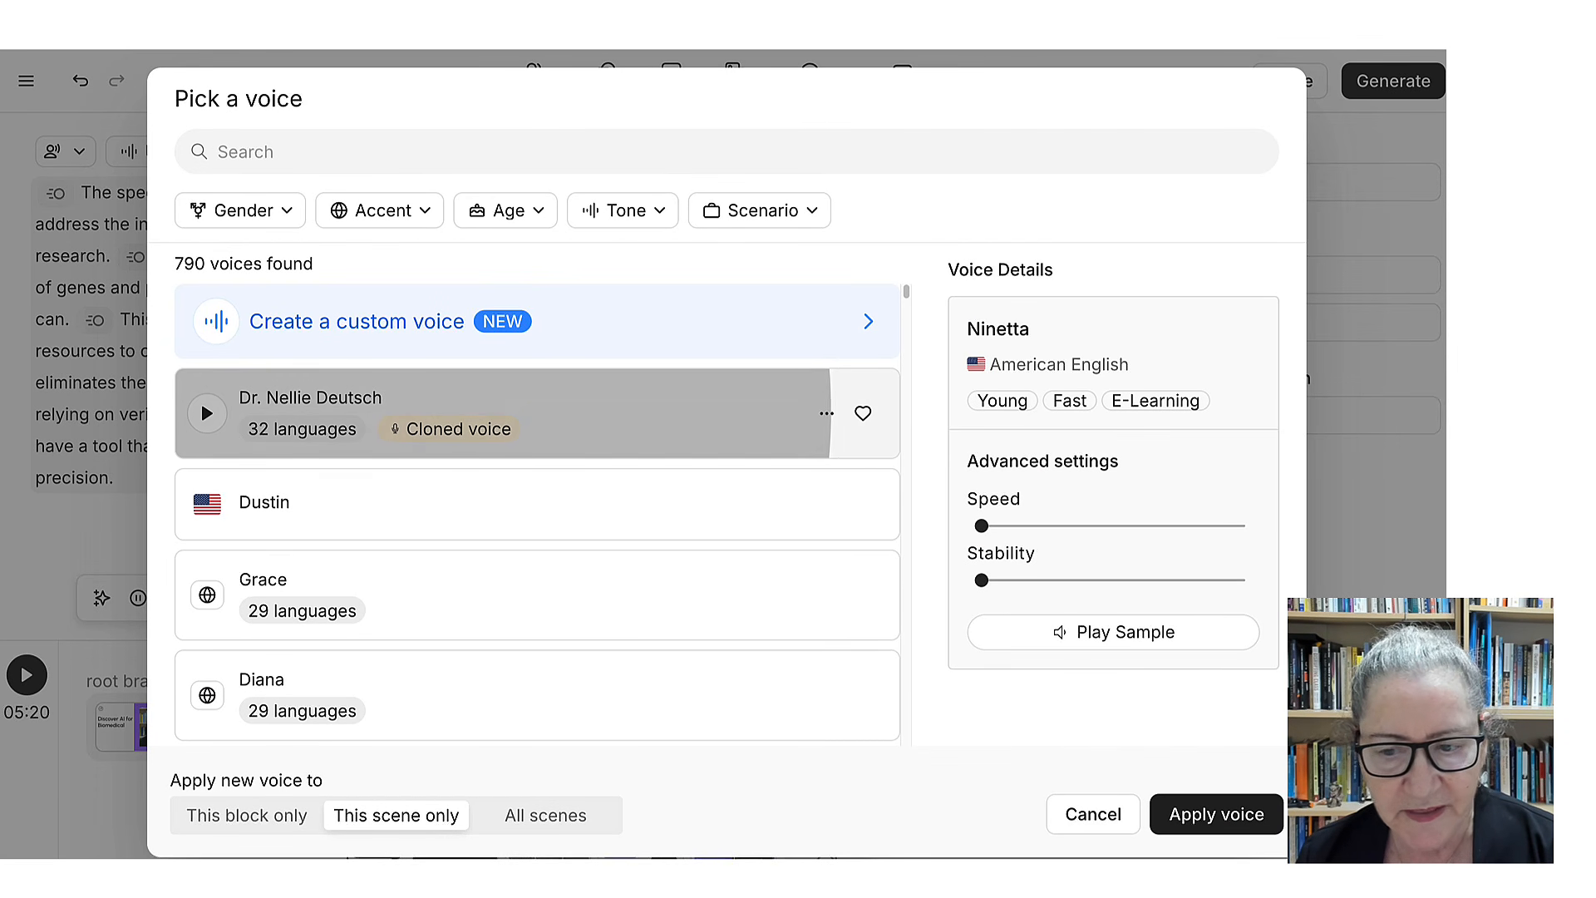
left_click(1217, 814)
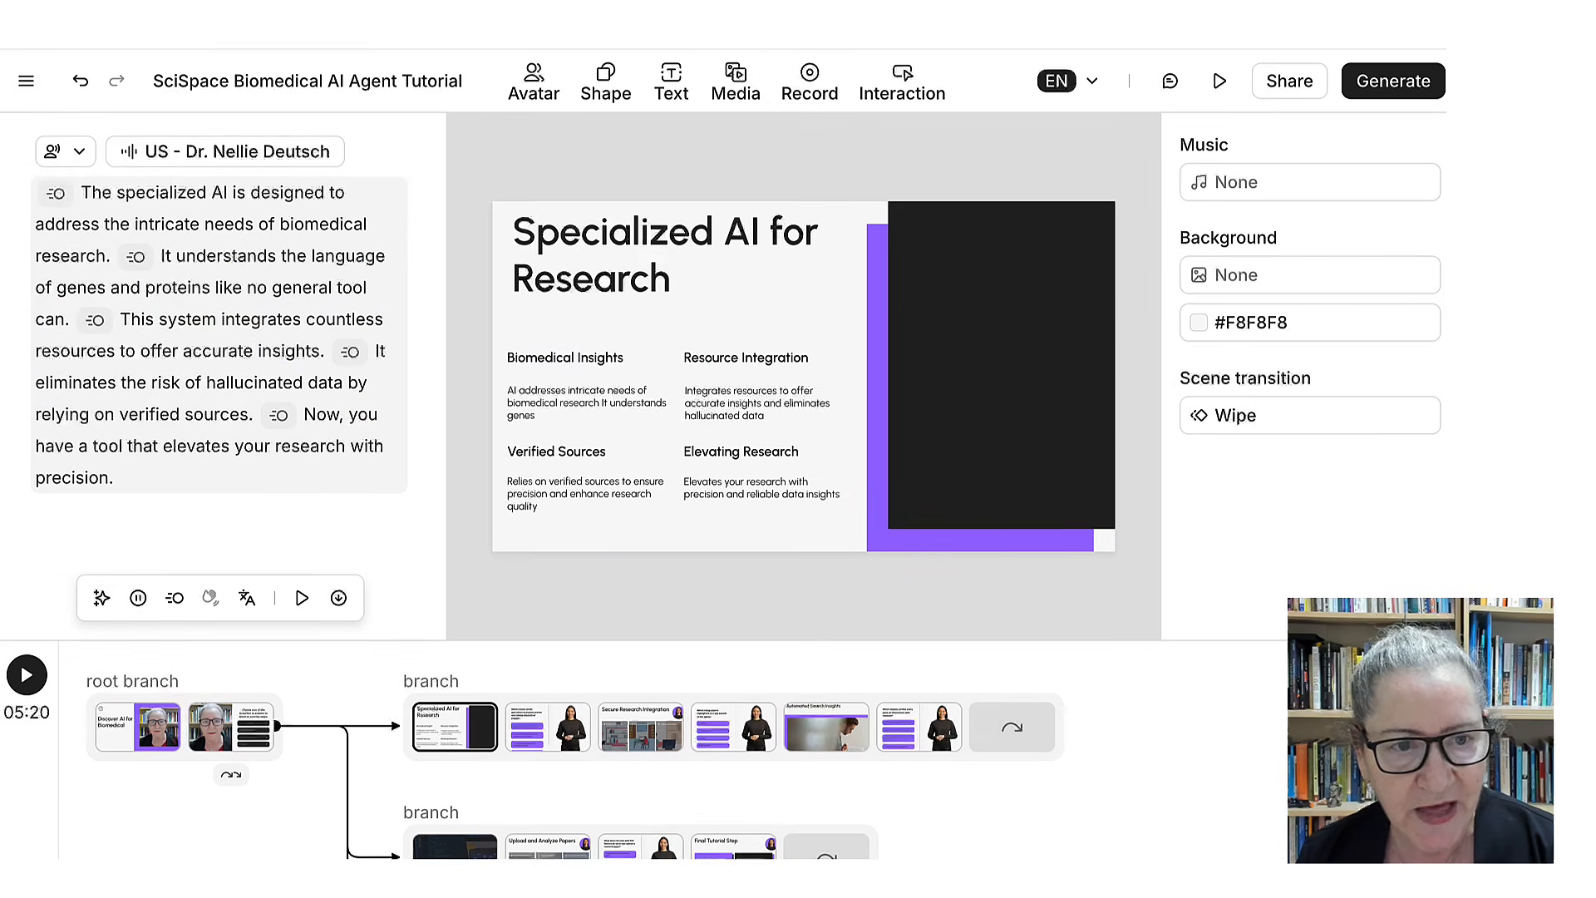
Add the presenter's named instant avatar to the Specialized AI for Research scene.
left_click(66, 151)
left_click(157, 314)
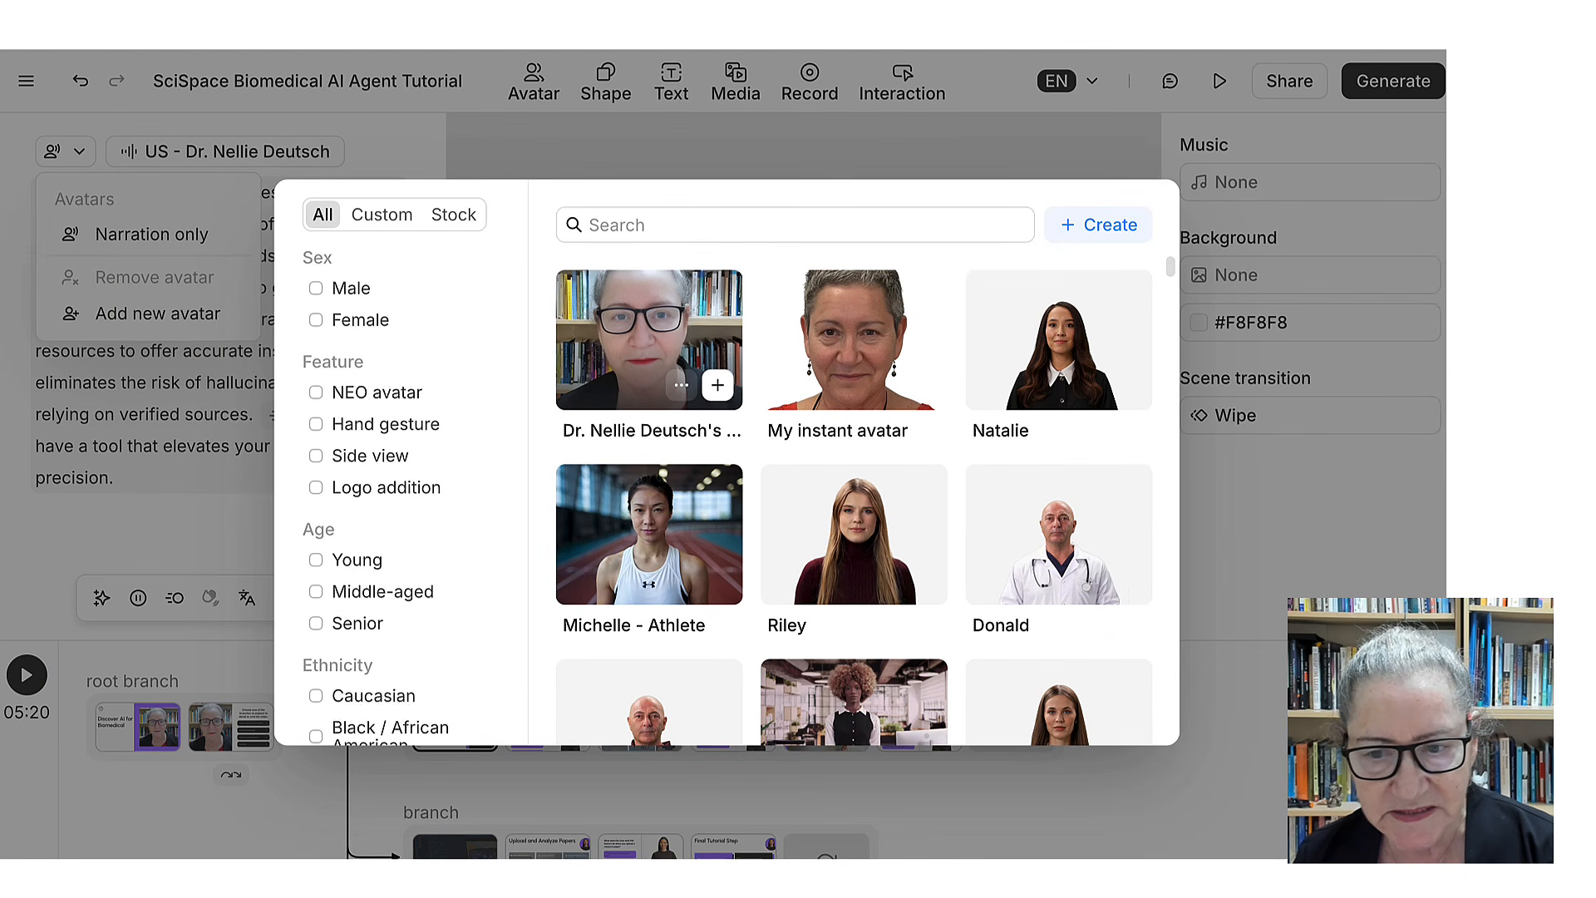
left_click(648, 333)
left_click(720, 680)
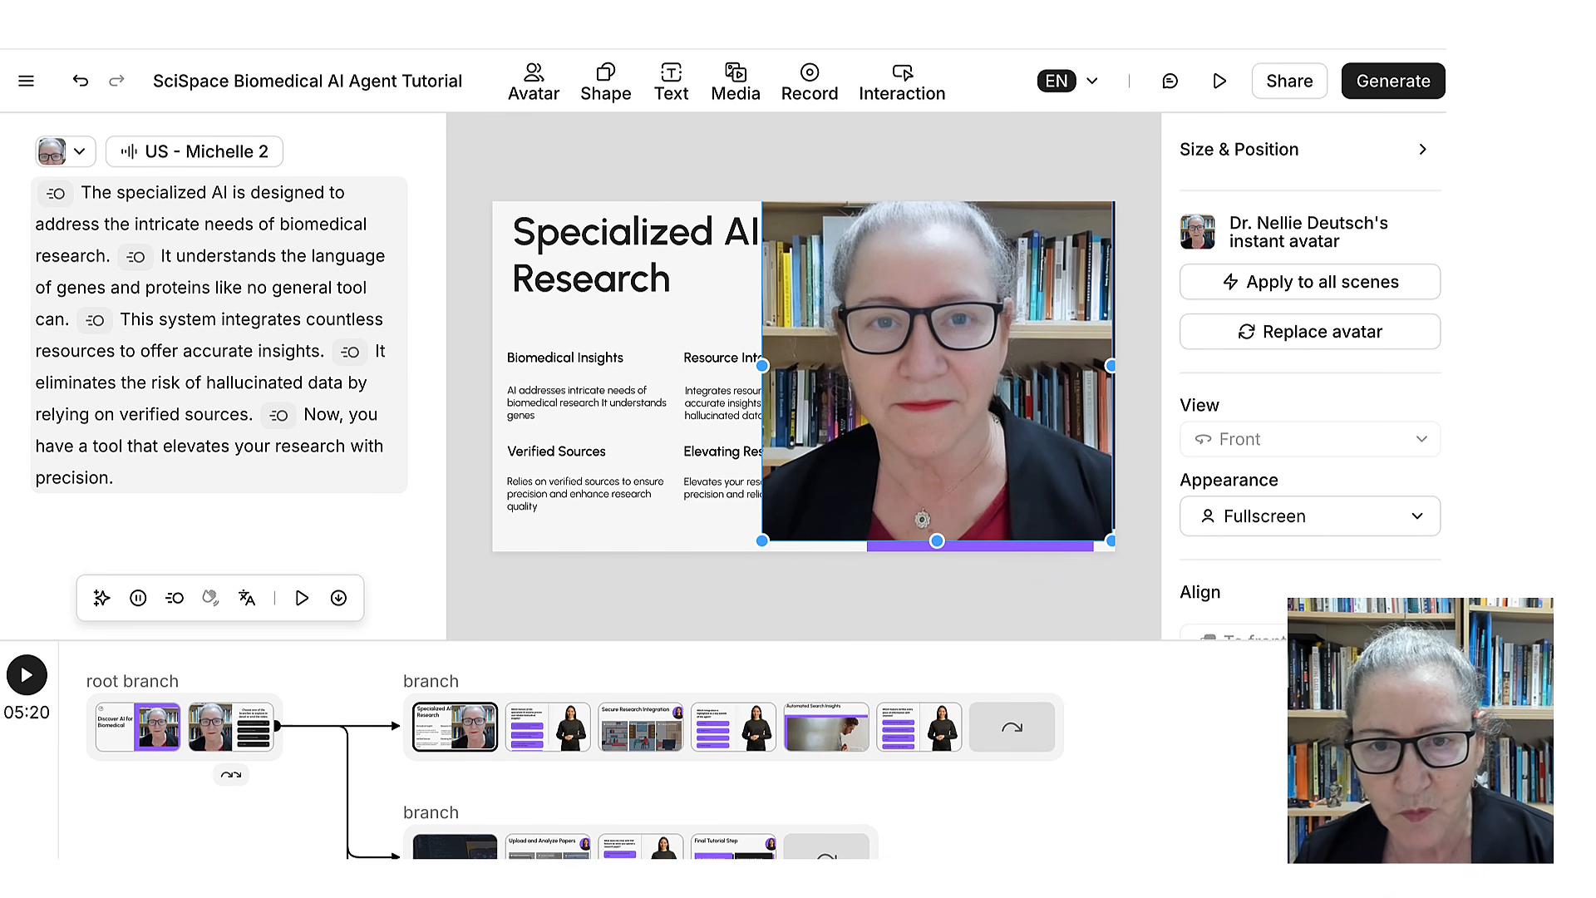
Shrink the presenter's avatar, delete the black panel behind it, and place the avatar over the scene's purple rectangle.
left_click_drag(762, 208, 904, 349)
left_click_drag(1007, 454, 1001, 357)
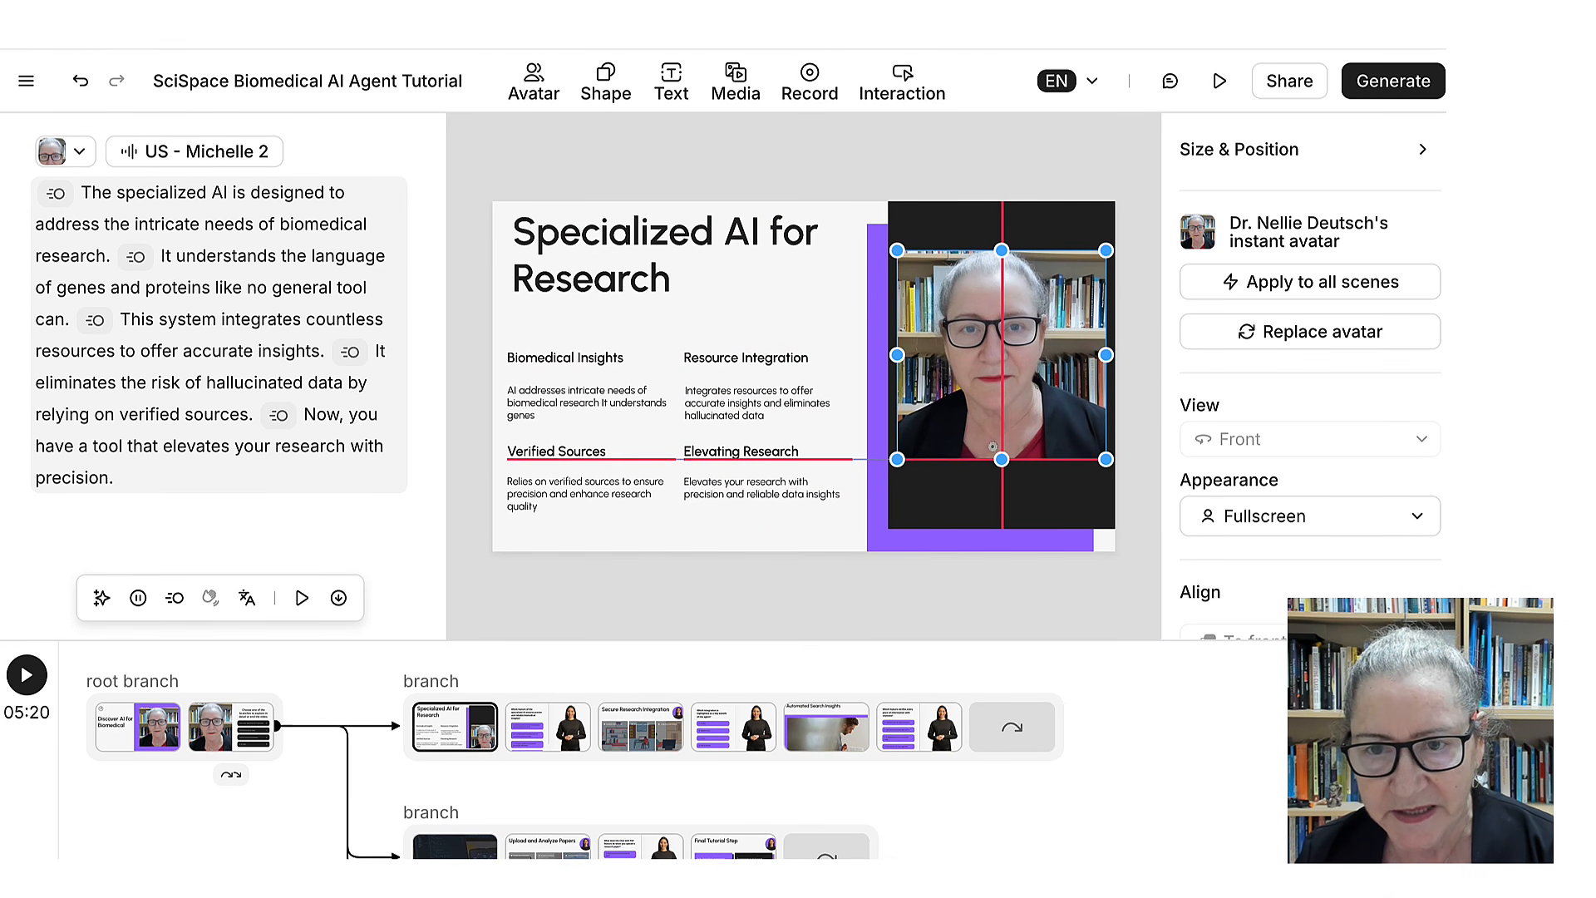
left_click_drag(993, 449, 988, 404)
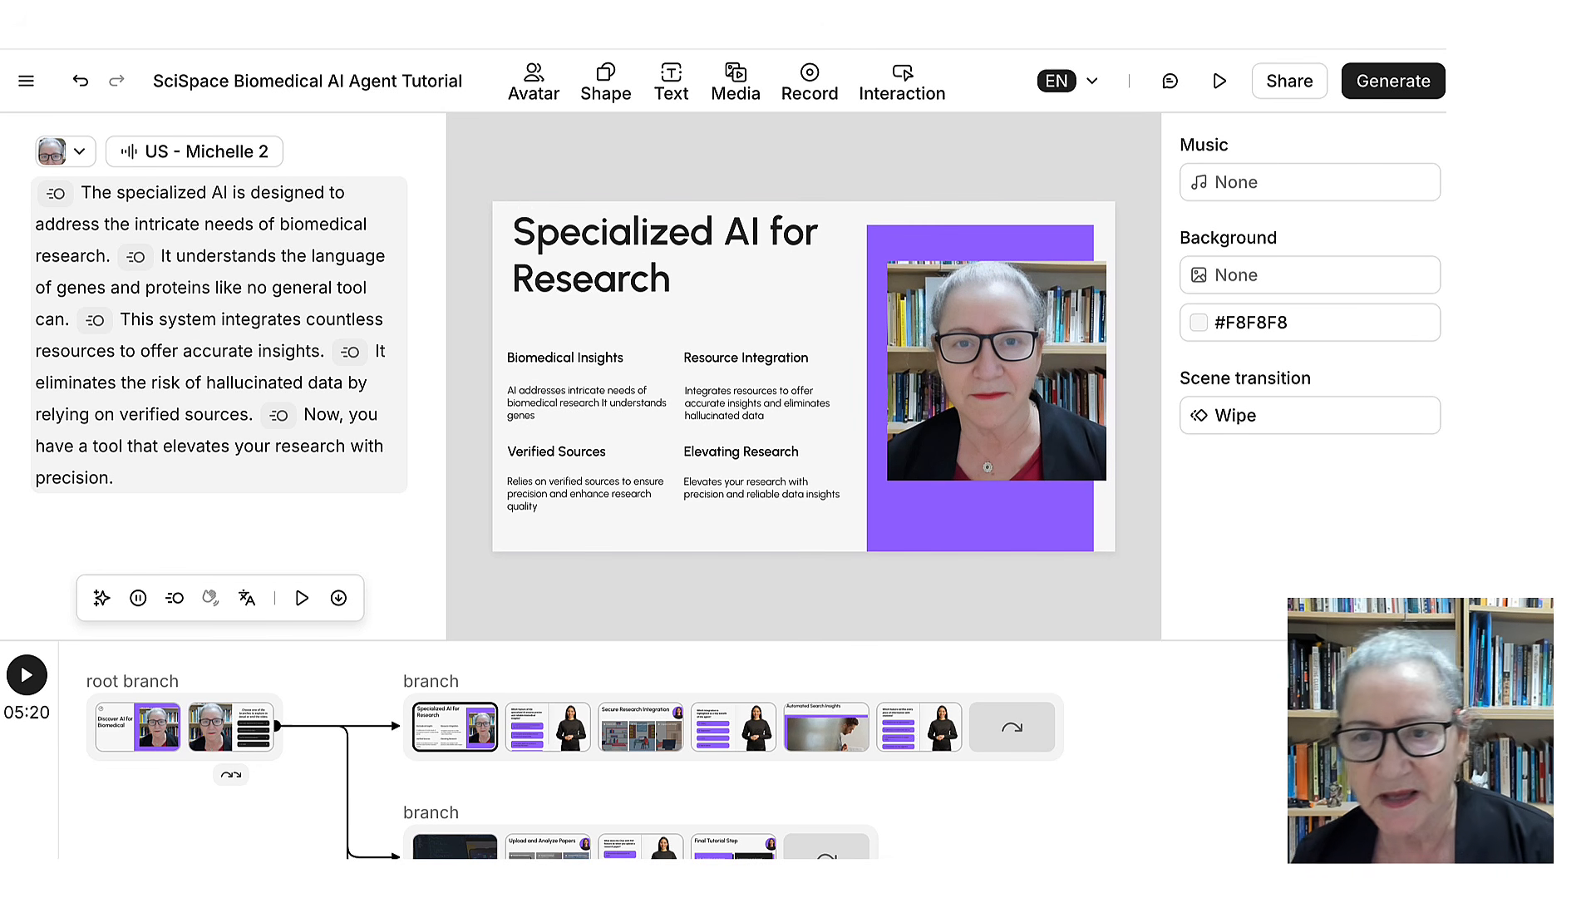
left_click(988, 467)
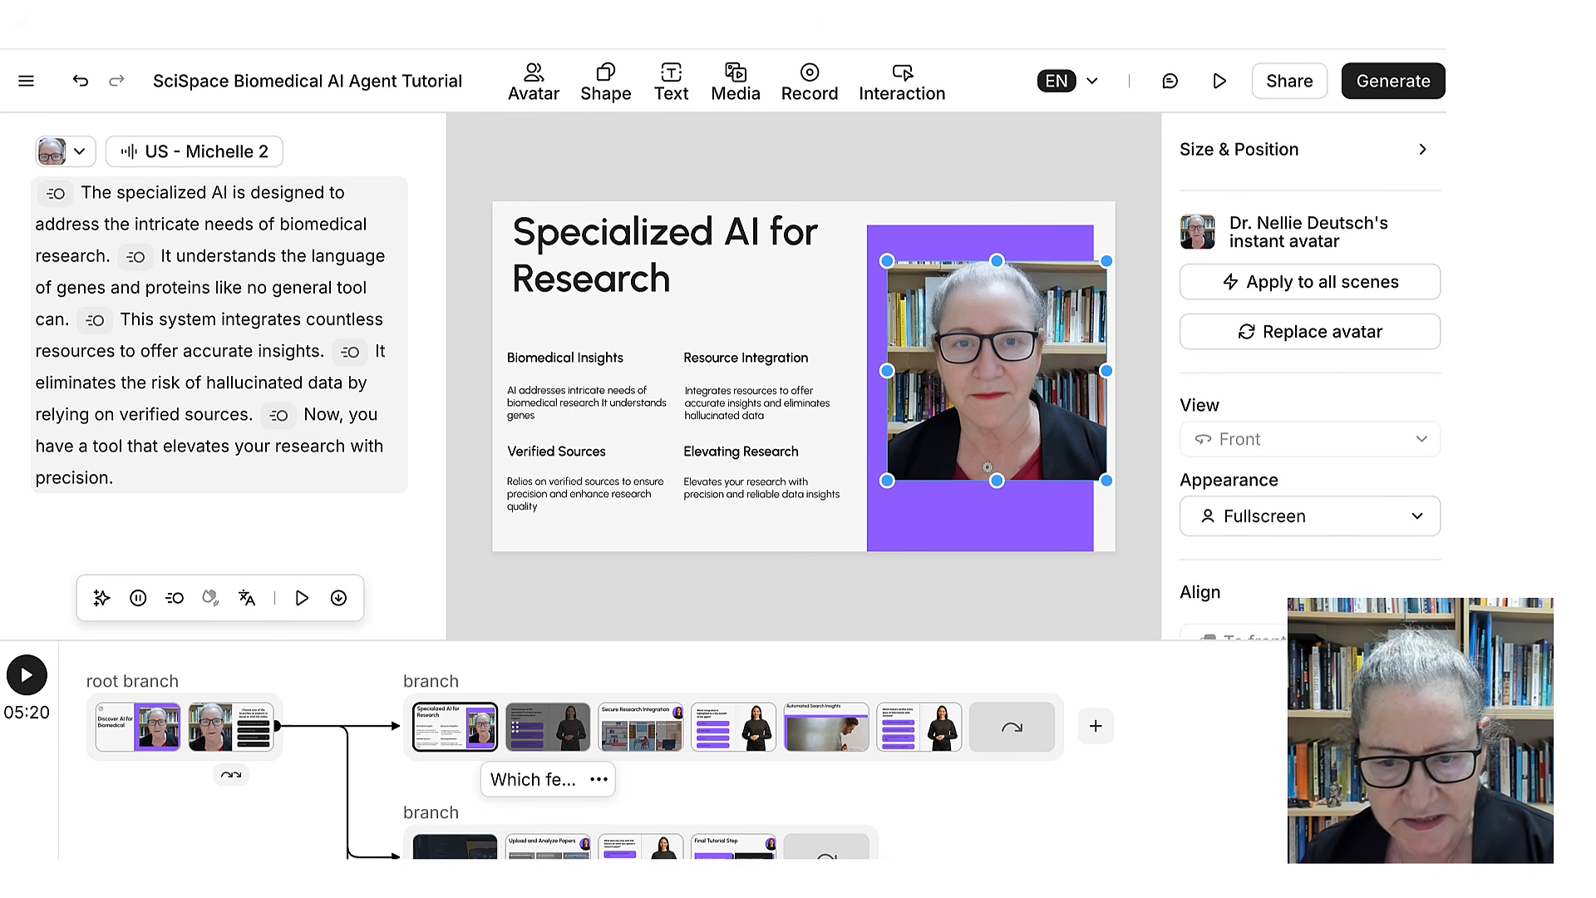
scroll(707, 761, "down", 1)
scroll(706, 761, "up", 1)
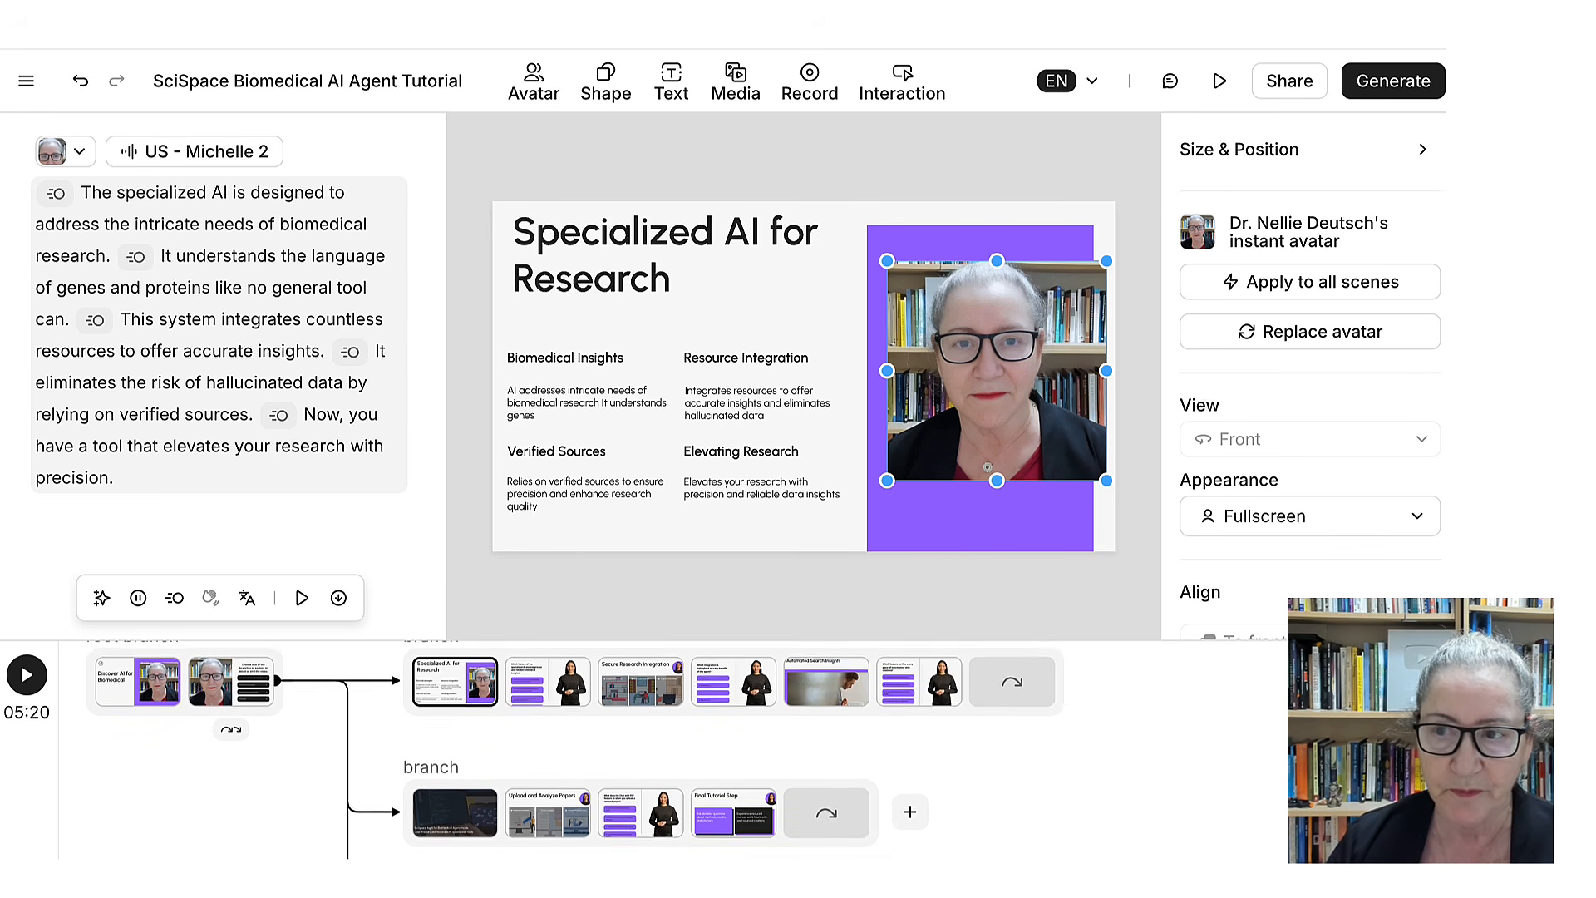